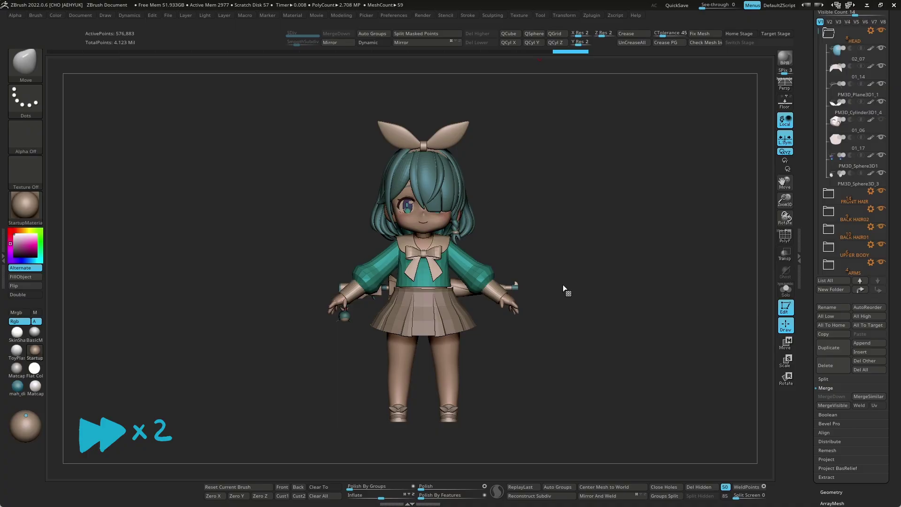
- Reshape the soloed legs with the Move brush, then show the whole character again
left_click_drag(563, 288, 614, 312, "alt")
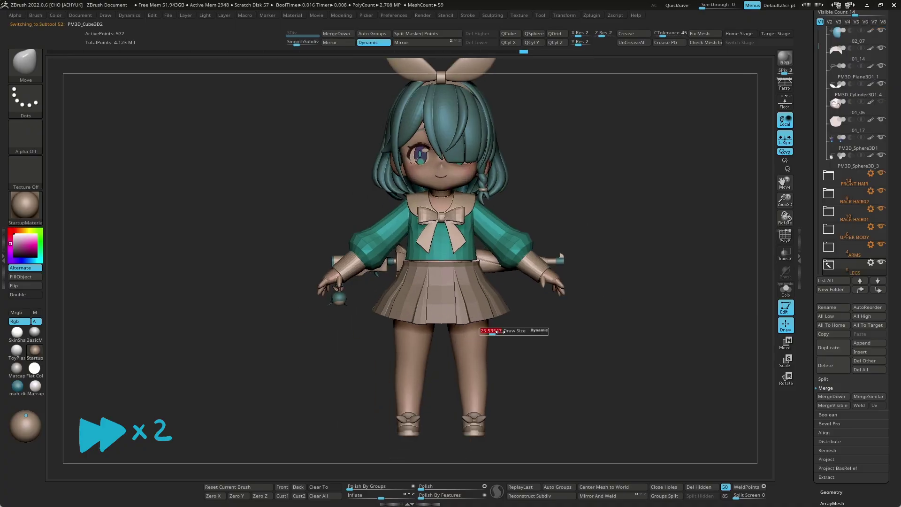
key("space")
key("b")
key("m")
key("v")
key("ctrl+shift+s")
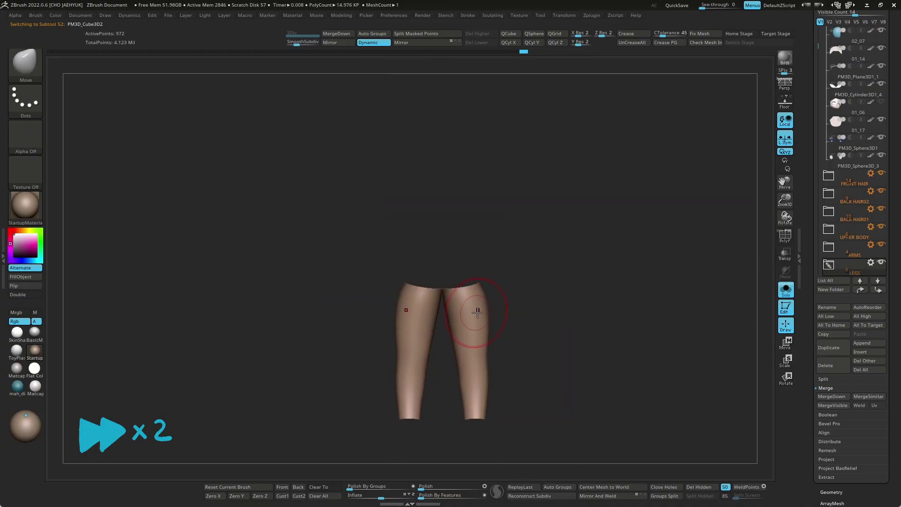
key("space")
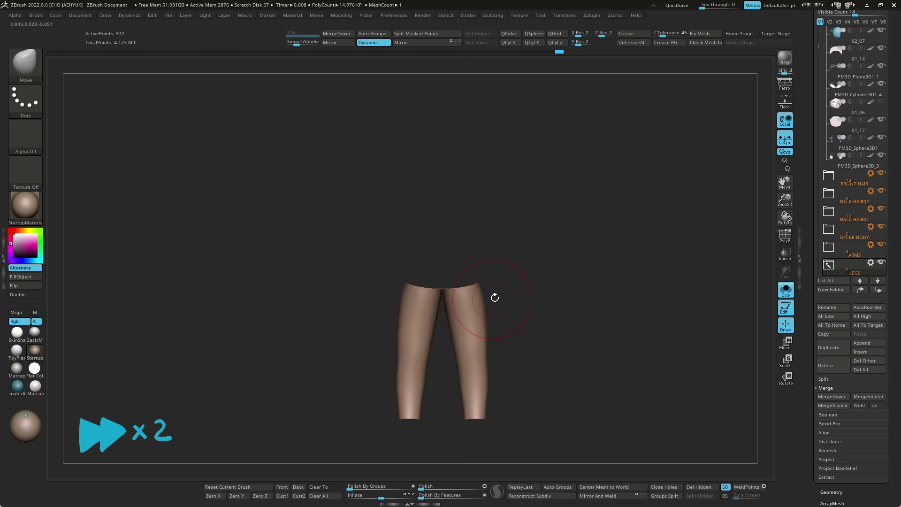
key("ctrl+shift+s")
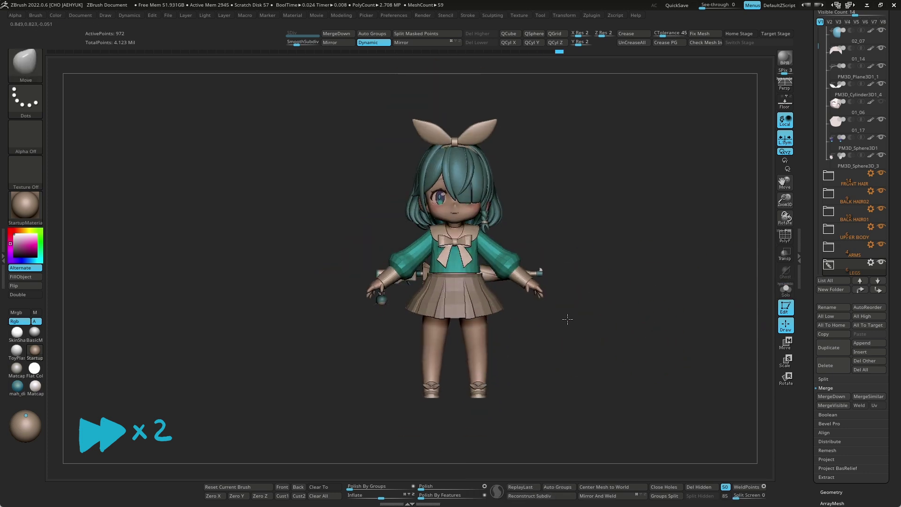
key("ctrl+shift+s")
key("ctrl+shift+s")
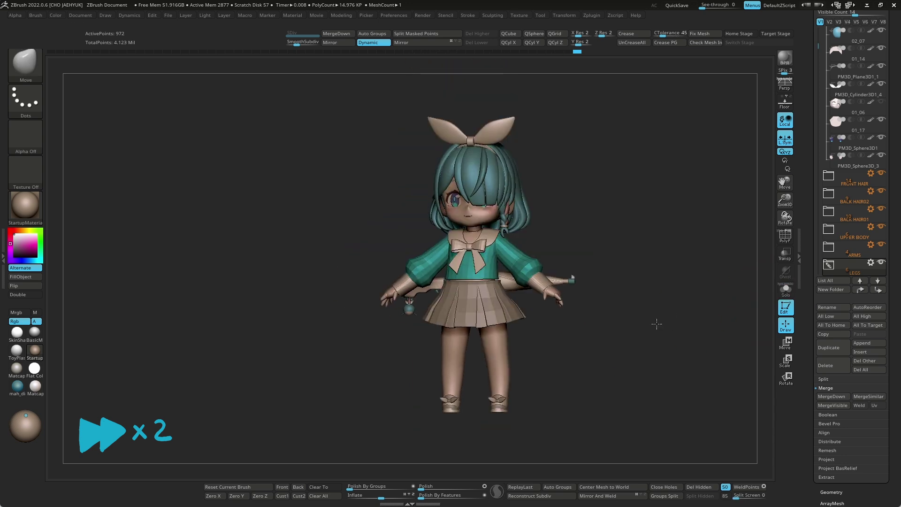
- Turn on PolyF, expand LOWER BODY and hide the skirt to view the bare hips from behind
mouse_move(639, 336)
left_mouse_down()
mouse_move(636, 367)
mouse_move(681, 364)
mouse_move(624, 362)
left_mouse_up()
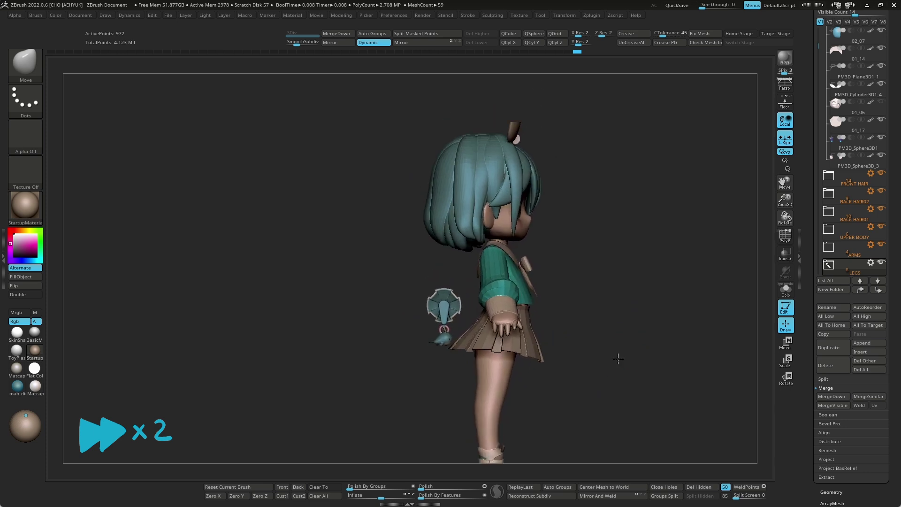
left_click_drag(625, 362, 742, 260)
left_click(786, 237)
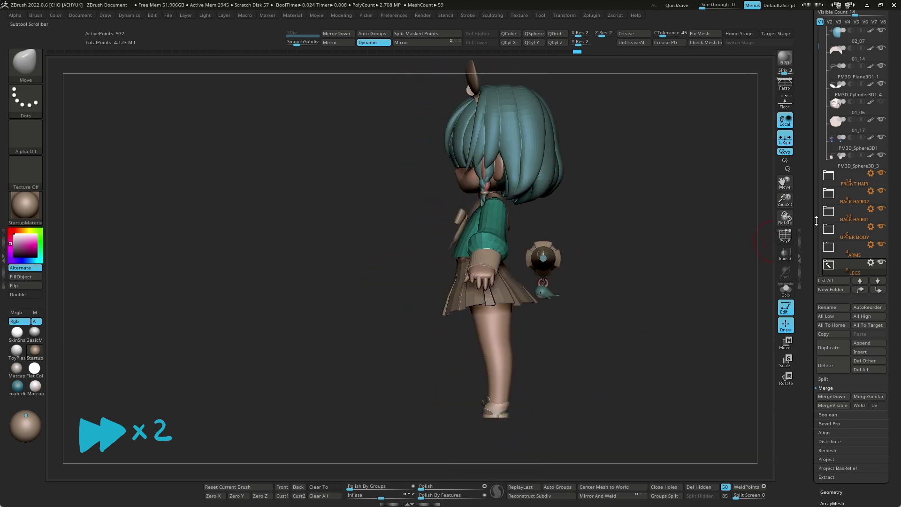
scroll(851, 140, "down", 5)
left_click(829, 158)
mouse_move(643, 302)
left_mouse_down()
mouse_move(665, 310)
mouse_move(592, 353)
mouse_move(532, 296)
left_mouse_up()
mouse_move(625, 235)
left_mouse_down()
mouse_move(684, 325)
mouse_move(630, 332)
mouse_move(629, 340)
left_mouse_up()
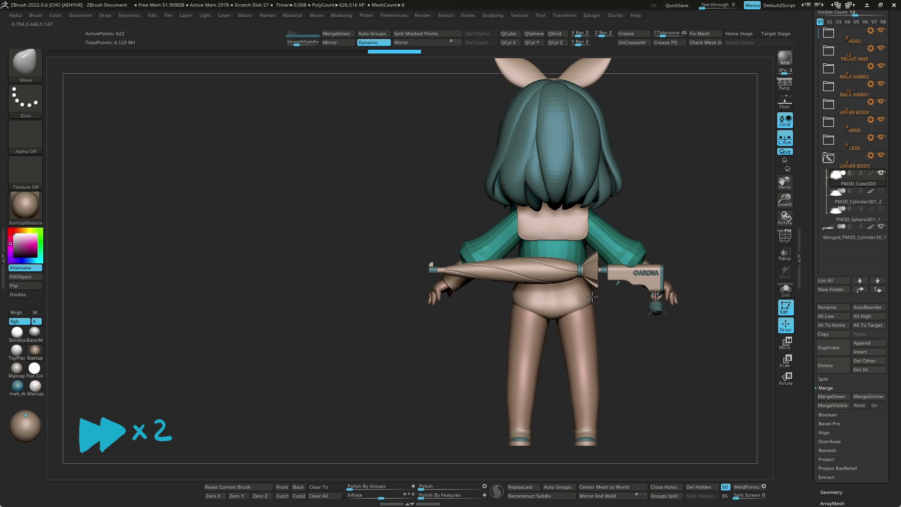
- Inspect the legs and PM3D_Cube3D3 from several angles, then make the skirt visible again
left_click_drag(592, 296, 620, 290, "shift")
mouse_move(652, 328)
left_mouse_down()
mouse_move(657, 366)
mouse_move(712, 322)
mouse_move(611, 323)
mouse_move(584, 310)
mouse_move(622, 328)
mouse_move(606, 331)
mouse_move(604, 316)
mouse_move(649, 382)
mouse_move(599, 328)
mouse_move(626, 363)
mouse_move(607, 374)
mouse_move(598, 346)
mouse_move(550, 320)
left_mouse_up()
left_click(604, 316, "alt")
left_click(599, 328, "alt")
left_click_drag(635, 374, 541, 322)
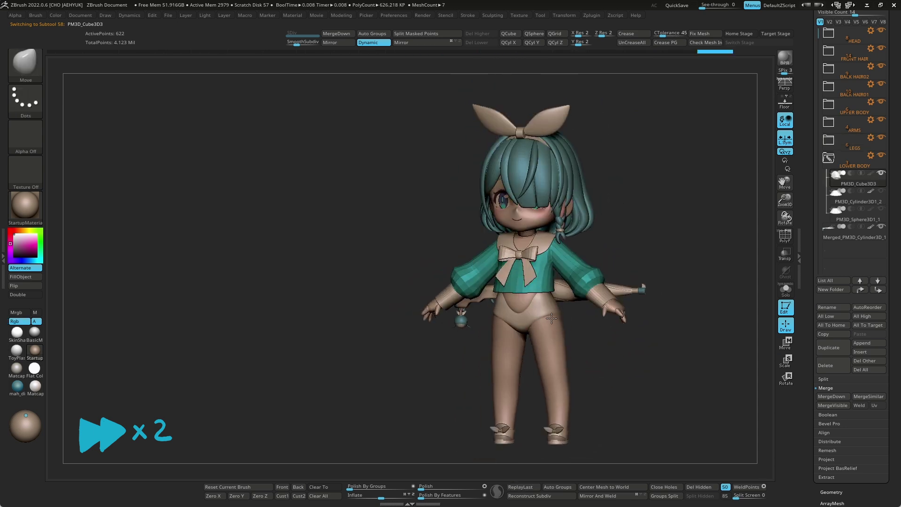
mouse_move(608, 360)
left_mouse_down()
mouse_move(612, 346)
mouse_move(667, 361)
mouse_move(658, 368)
mouse_move(636, 346)
mouse_move(696, 368)
left_mouse_up()
left_click(881, 208)
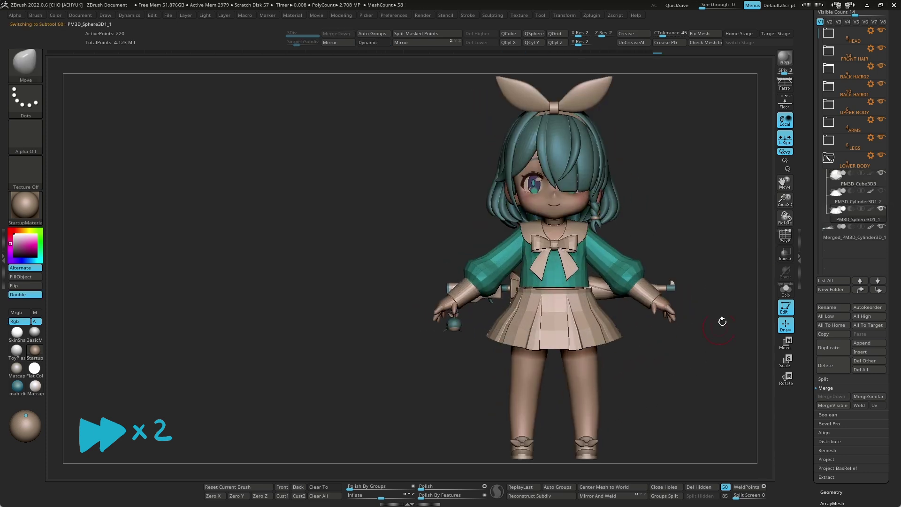
- Slightly shrink the PM3D_Sphere3D1_1 waist piece with the Transpose gizmo, other parts transparent
left_click(858, 219)
left_click(785, 253)
key("w")
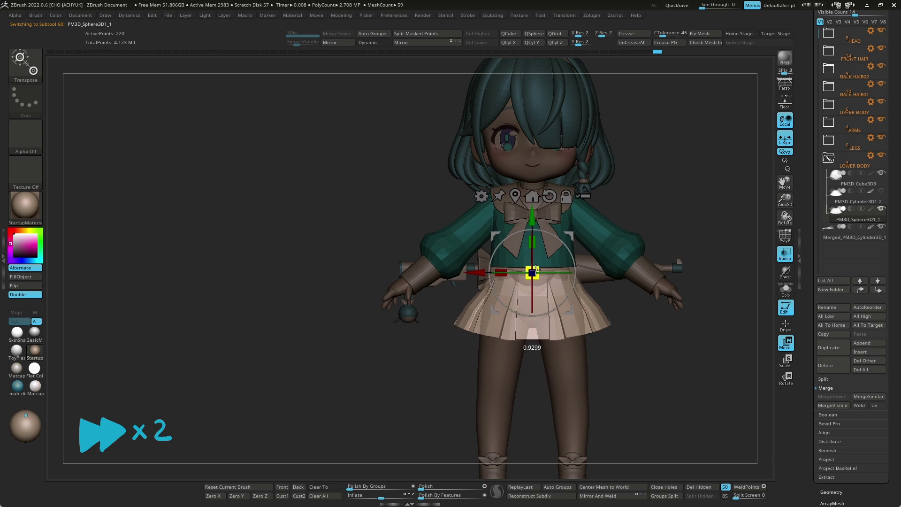
scroll(700, 282, "down", 3)
key("q")
left_click_drag(620, 325, 557, 282)
left_click_drag(604, 343, 543, 289, "shift")
key("s")
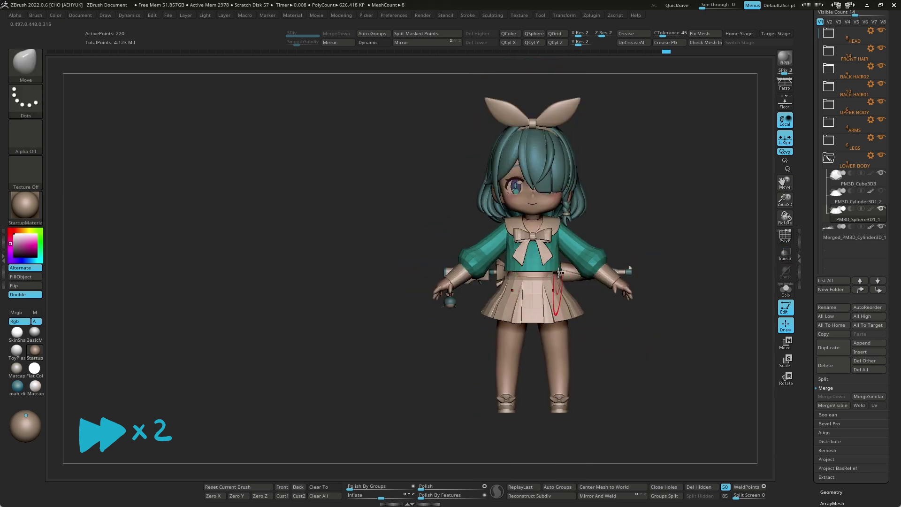
- Refine the shirt and skirt shapes with the Move brush from back and front views
left_click_drag(637, 353, 668, 291, "shift")
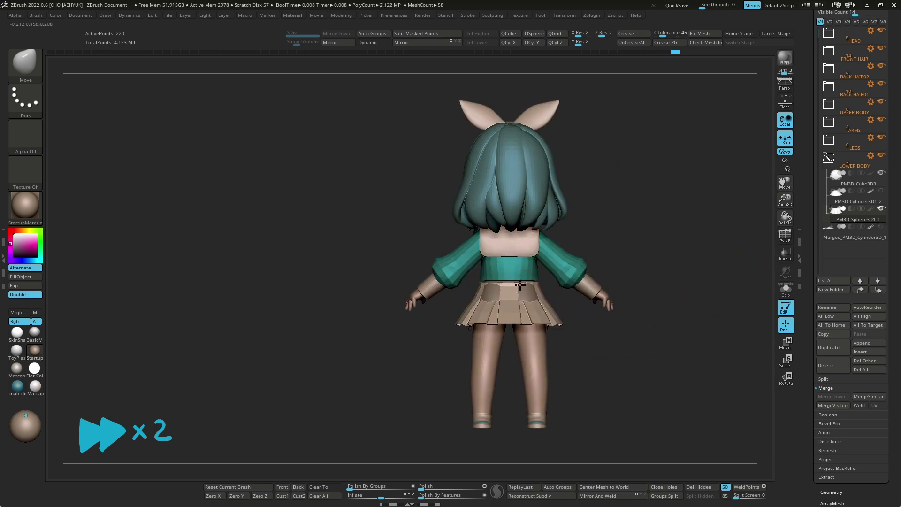
mouse_move(678, 318)
left_mouse_down()
mouse_move(525, 287)
mouse_move(537, 280)
left_mouse_up()
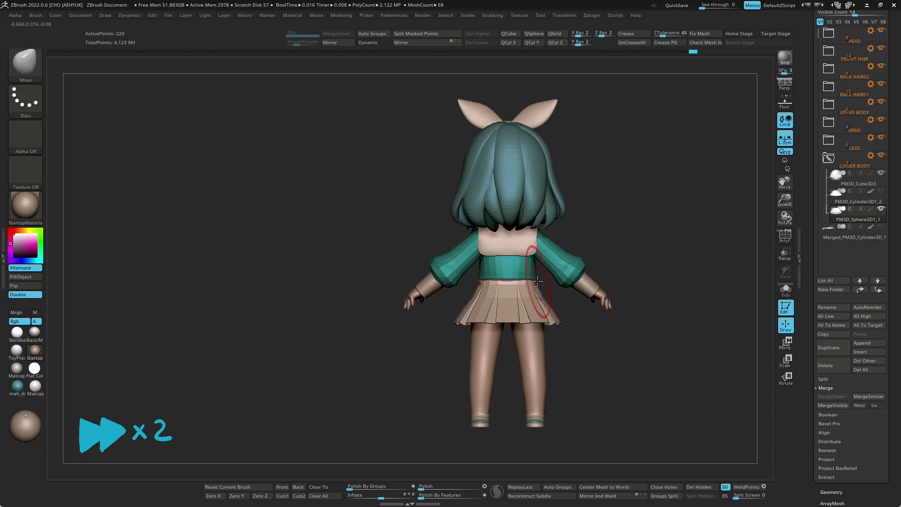
left_click(514, 271, "alt")
mouse_move(610, 282)
left_mouse_down()
mouse_move(651, 304)
mouse_move(598, 296)
left_mouse_up()
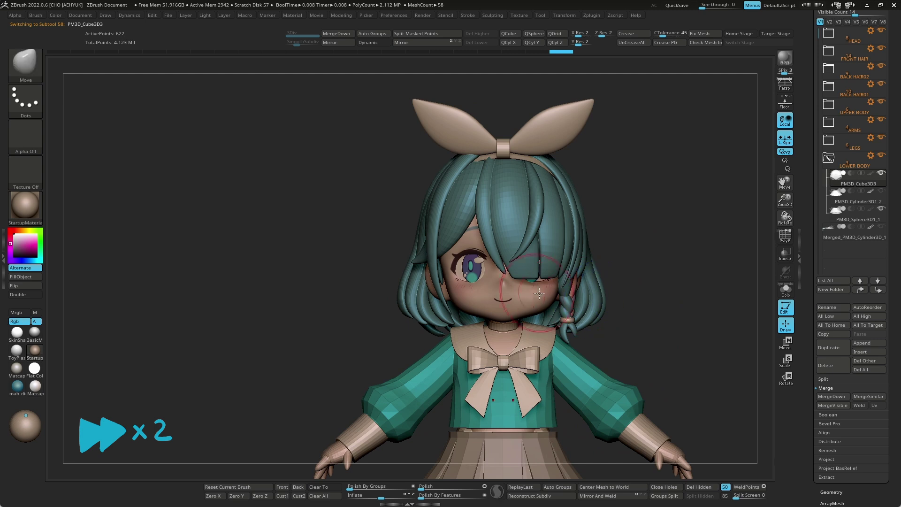
mouse_move(657, 282)
left_mouse_down("alt")
mouse_move(684, 302)
mouse_move(670, 297)
left_mouse_up("alt")
left_click_drag(539, 338, 640, 279, "alt")
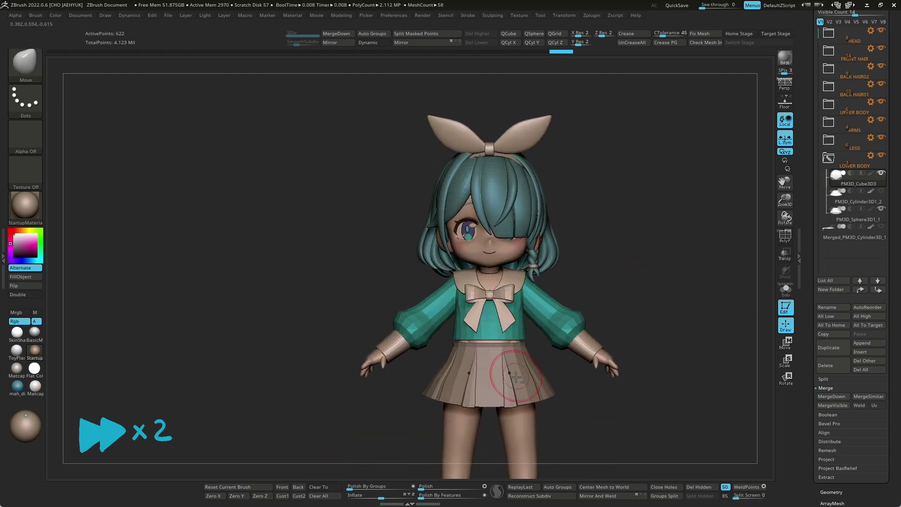
left_click(503, 249, "alt")
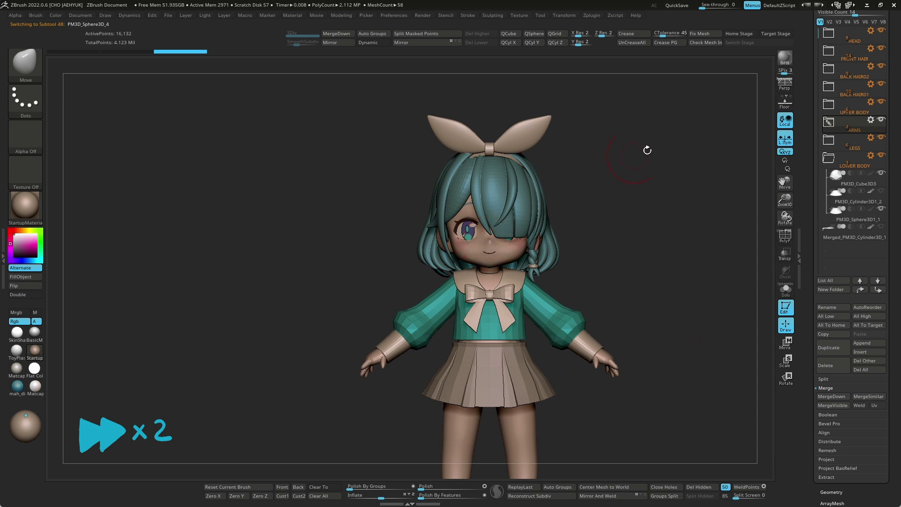
- Sculpt the 01_17 face's cheek under the fringe at SDiv 1, then restore SDiv 6
left_click(562, 190, "alt")
key("w")
left_click_drag(624, 235, 659, 256)
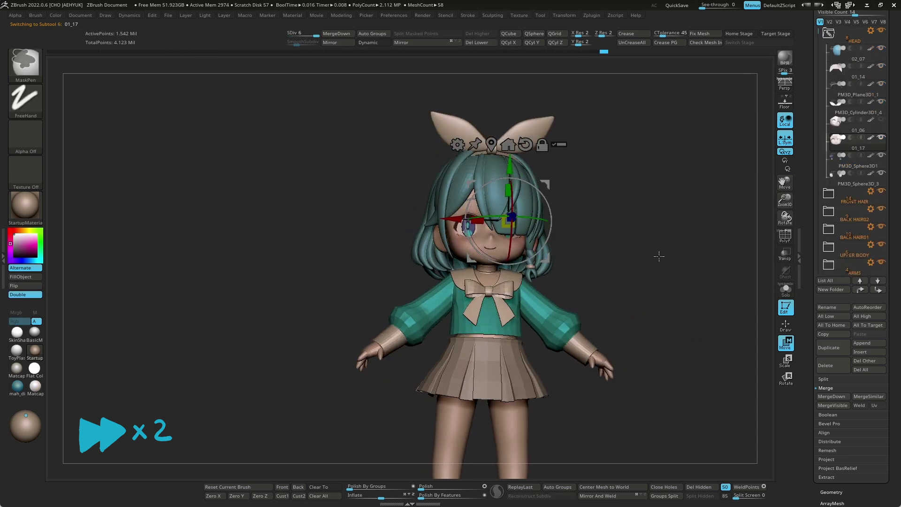
left_click_drag(644, 201, 664, 272, "alt")
key("shift+d")
key("shift+d")
key("shift+d")
key("q")
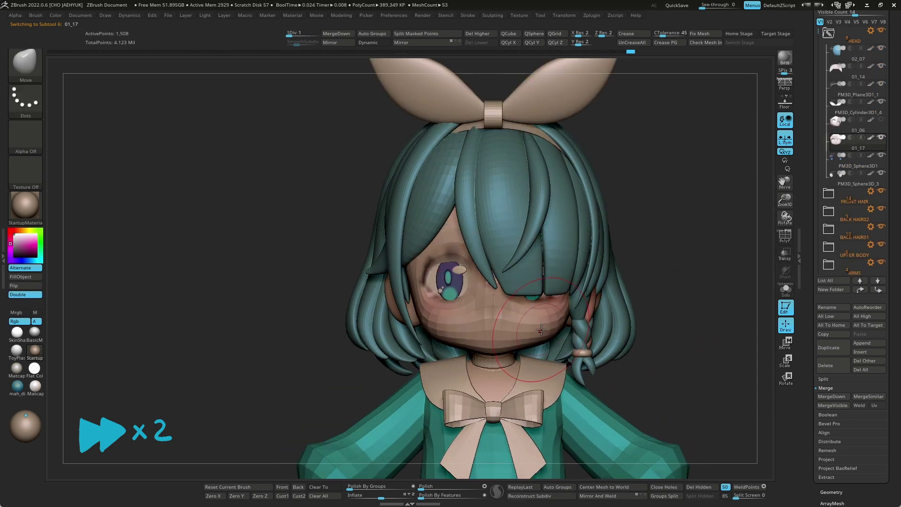
right_click_drag(540, 329, 637, 279, "ctrl")
key("d")
key("d")
key("d")
mouse_move(652, 295)
right_mouse_down("ctrl")
mouse_move(666, 292)
mouse_move(624, 285)
mouse_move(682, 291)
mouse_move(629, 288)
right_mouse_up("ctrl")
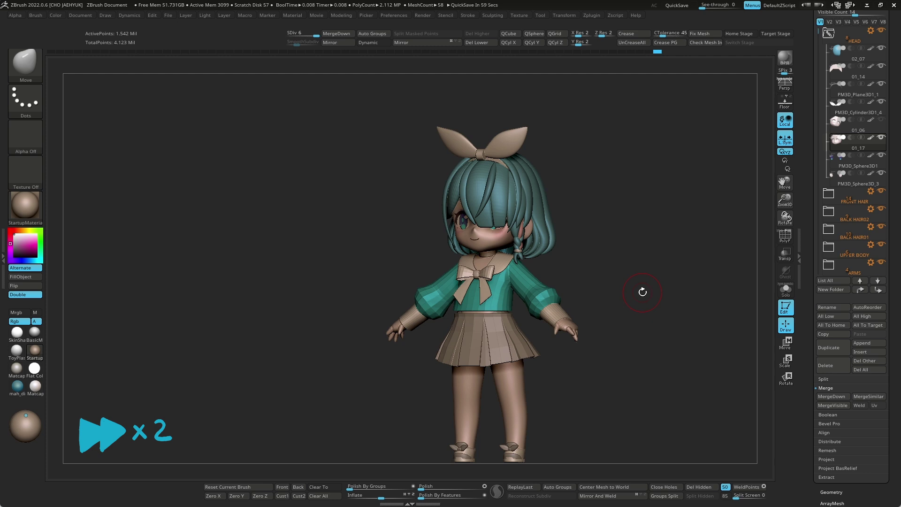
- Solo the head to check the reshaped face, then show the whole character again
key("w")
key("ctrl+shift+s")
mouse_move(638, 258)
right_mouse_down("ctrl")
mouse_move(652, 316)
mouse_move(633, 348)
mouse_move(620, 346)
mouse_move(628, 332)
mouse_move(694, 370)
mouse_move(756, 145)
mouse_move(688, 331)
mouse_move(653, 237)
mouse_move(657, 316)
mouse_move(518, 271)
mouse_move(500, 292)
mouse_move(602, 354)
mouse_move(526, 331)
right_mouse_up("ctrl")
key("q")
key("ctrl+shift+s")
- Select the arm part PM3D_Cylinder3D1_3 and frame a close three-quarter upper-body view
left_click(500, 292, "alt")
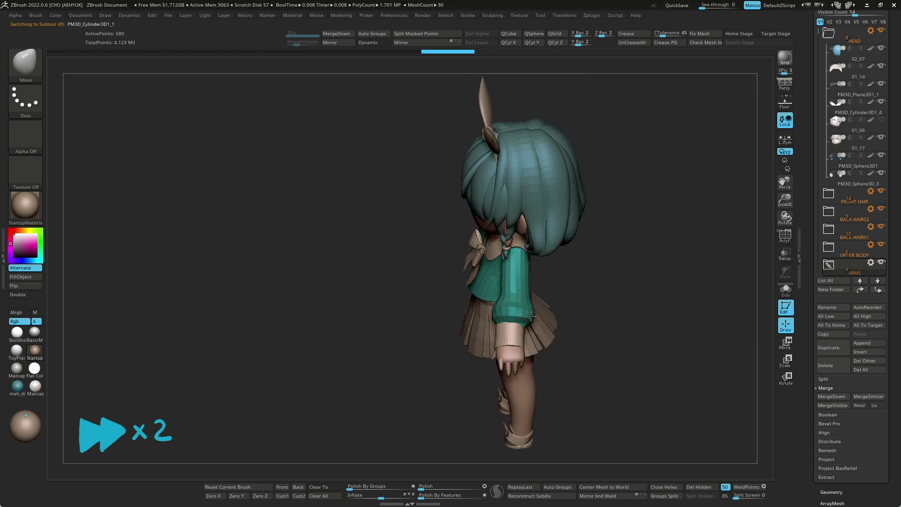
mouse_move(550, 314)
right_mouse_down()
mouse_move(523, 324)
mouse_move(511, 346)
right_mouse_up()
left_click(524, 323, "alt")
key("s")
right_click_drag(582, 338, 503, 337)
mouse_move(566, 324)
right_mouse_down()
mouse_move(557, 364)
mouse_move(598, 305)
right_mouse_up()
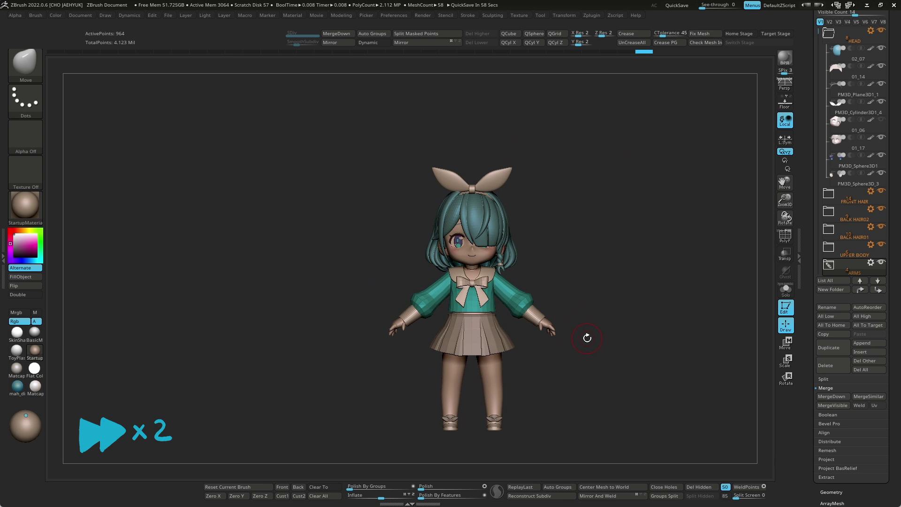
right_click_drag(587, 338, 523, 321, "alt")
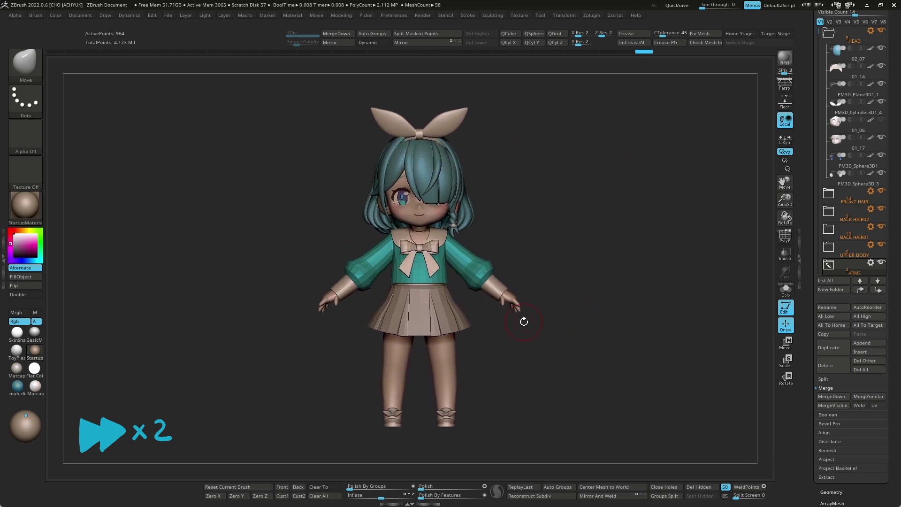
right_click_drag(524, 322, 588, 363)
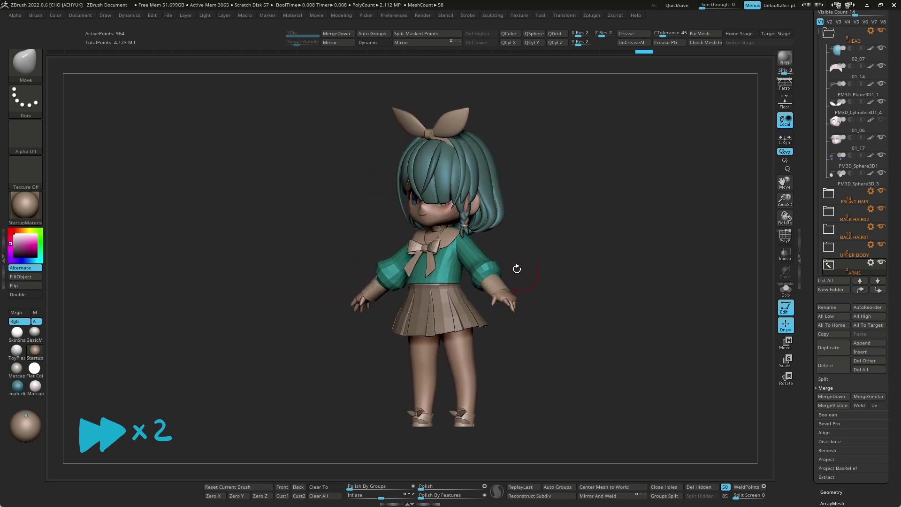
mouse_move(445, 222)
right_mouse_down("alt")
mouse_move(609, 312)
mouse_move(605, 332)
mouse_move(571, 336)
mouse_move(621, 336)
mouse_move(585, 340)
mouse_move(619, 364)
mouse_move(601, 364)
mouse_move(624, 306)
mouse_move(611, 335)
mouse_move(657, 325)
mouse_move(658, 389)
mouse_move(638, 326)
mouse_move(517, 272)
mouse_move(517, 292)
mouse_move(620, 297)
mouse_move(656, 314)
mouse_move(662, 352)
mouse_move(635, 310)
right_mouse_up("alt")
- Reposition the PM3D_Sphere3D1 eye under the fringe with the gizmo, then pick Smooth Stronger
left_click(446, 177, "alt")
key("w")
key("q")
key("w")
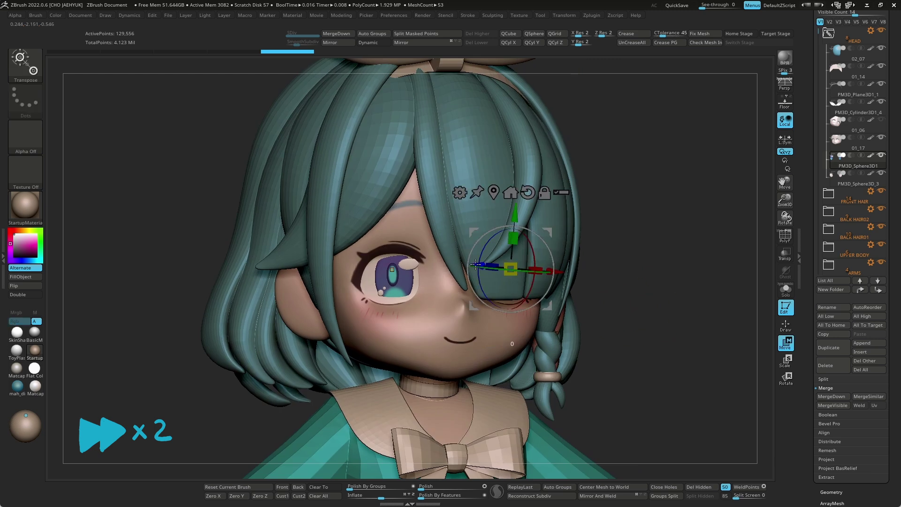
right_click_drag(476, 265, 671, 261, "ctrl")
key("q")
mouse_move(690, 383)
right_mouse_down("ctrl")
mouse_move(679, 409)
mouse_move(638, 366)
mouse_move(648, 382)
mouse_move(826, 134)
right_mouse_up("ctrl")
key("shift")
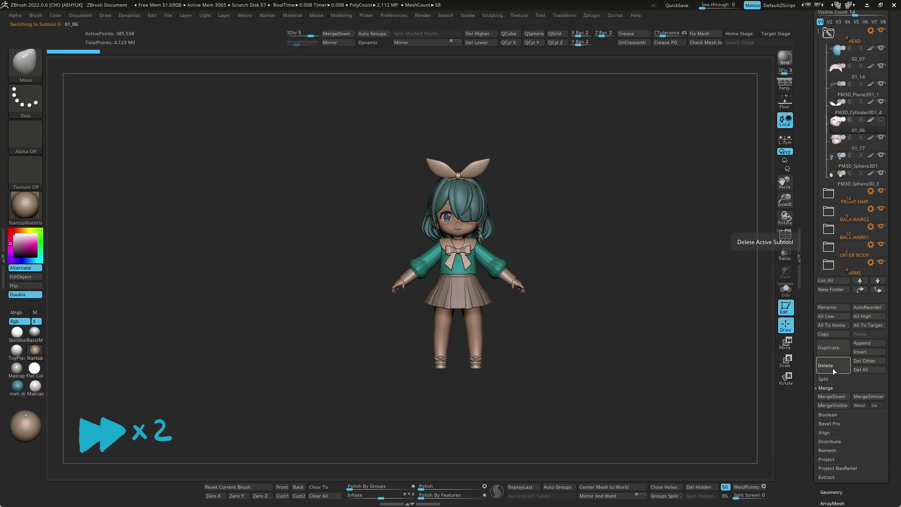
- Move the umbrella subtool out of LOWER BODY and stand it upright left of the character
left_click(829, 33)
left_click(848, 199)
left_click_drag(849, 199, 827, 288)
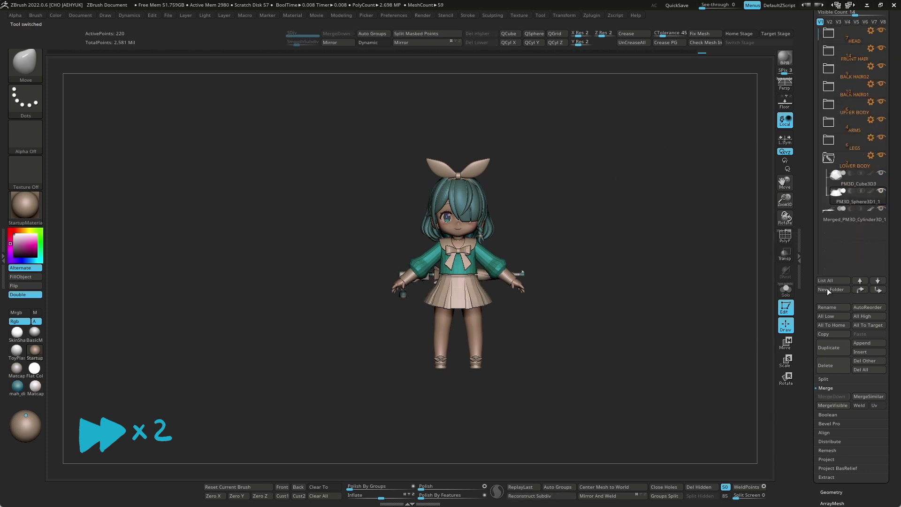
key("w")
left_click_drag(460, 281, 311, 293)
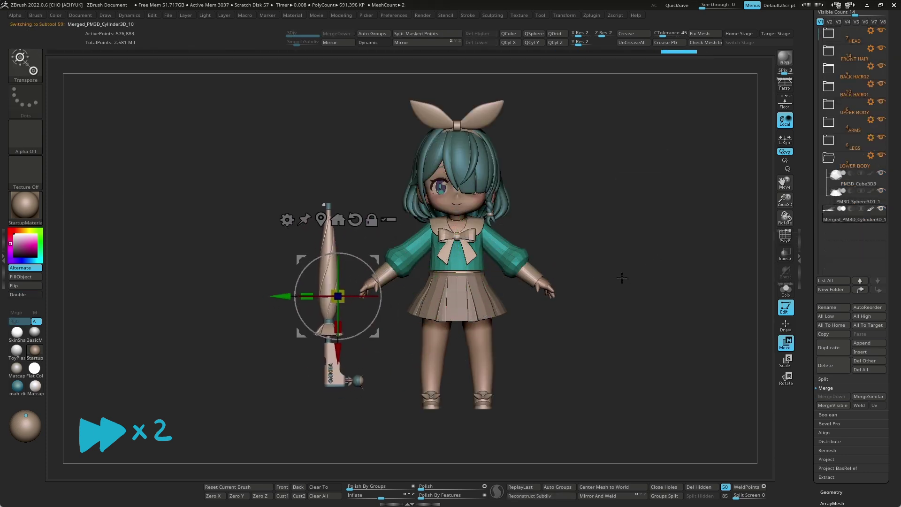
key("q")
mouse_move(680, 302)
left_mouse_down()
mouse_move(577, 341)
mouse_move(597, 345)
mouse_move(579, 342)
mouse_move(589, 317)
left_mouse_up()
left_click(861, 353)
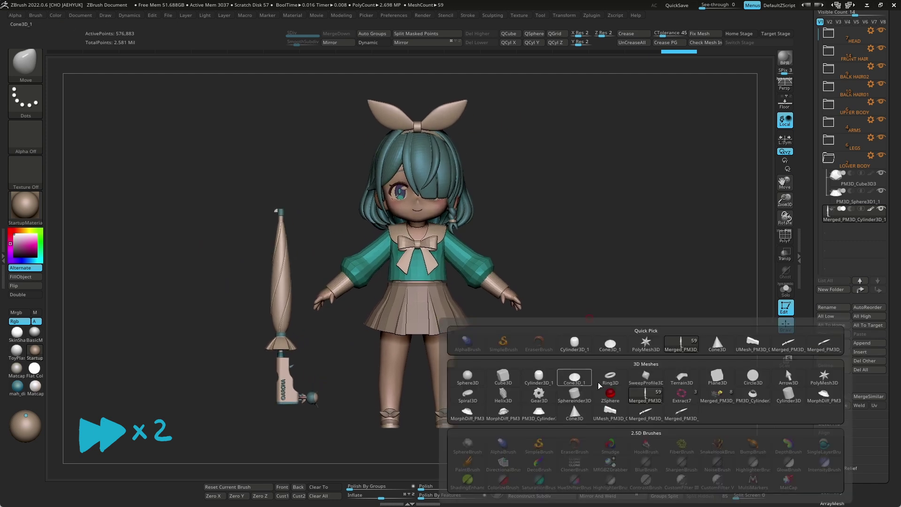
- Insert a Ring3D mesh and shrink and flatten it into a thin band
left_click(611, 378)
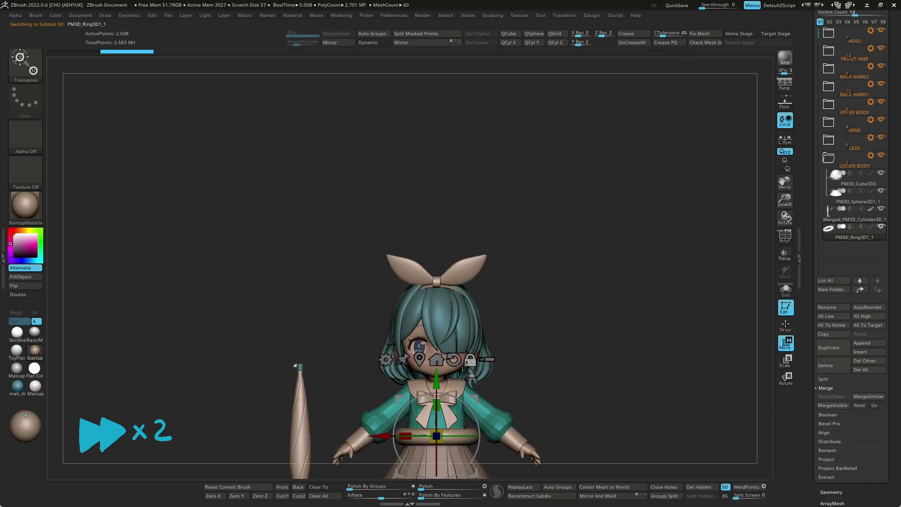
left_click_drag(478, 235, 627, 205)
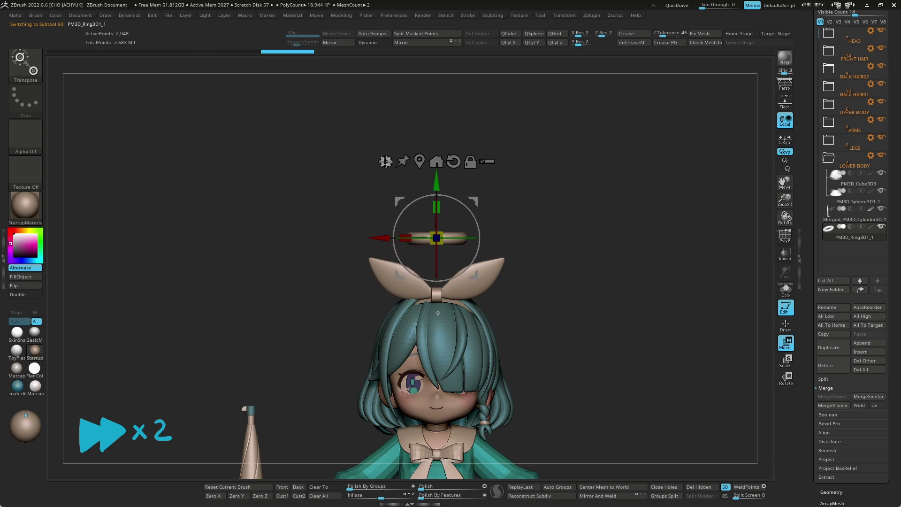
left_click_drag(437, 228, 437, 249)
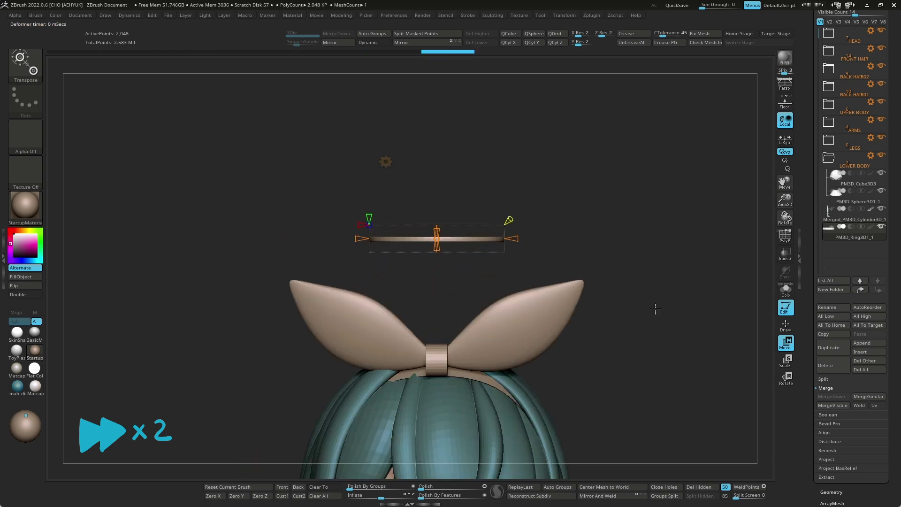
left_click_drag(655, 308, 577, 261)
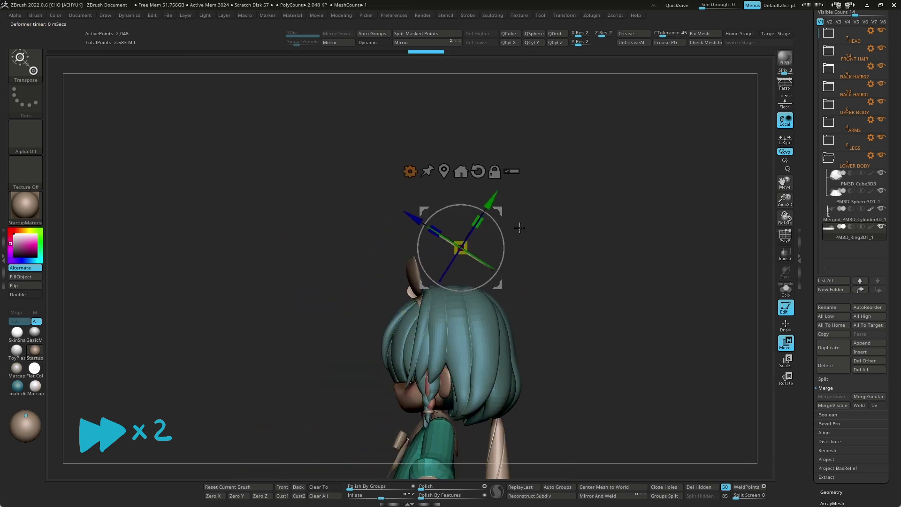
mouse_move(644, 329)
left_mouse_down("alt")
mouse_move(627, 317)
mouse_move(588, 354)
mouse_move(613, 339)
left_mouse_up("alt")
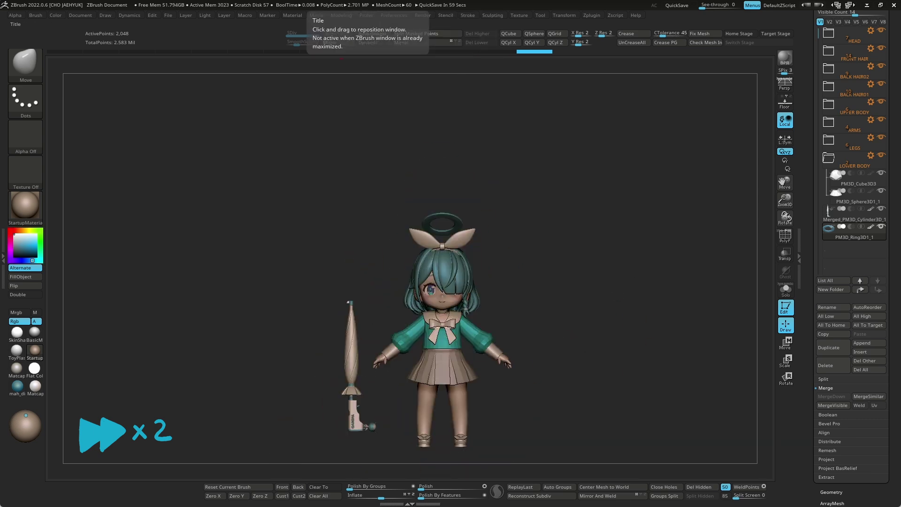
left_click_drag(605, 262, 650, 446)
- Resize the ring with the gizmo and position it above the head as a halo
key("w")
left_click_drag(640, 355, 634, 197)
left_click(398, 202)
left_click(495, 250)
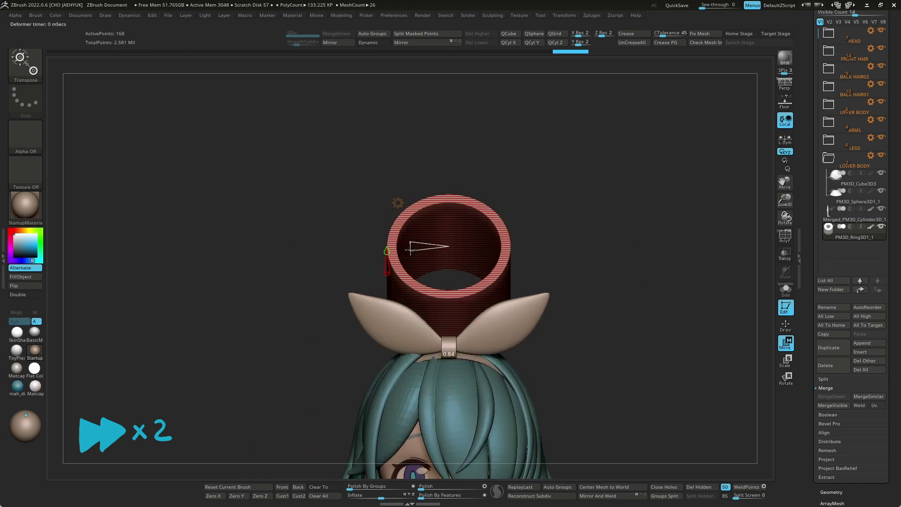
key("y")
mouse_move(540, 235)
left_mouse_down()
mouse_move(567, 231)
mouse_move(485, 292)
mouse_move(488, 300)
mouse_move(616, 290)
mouse_move(609, 361)
left_mouse_up()
key("f")
left_click_drag(585, 302, 497, 219)
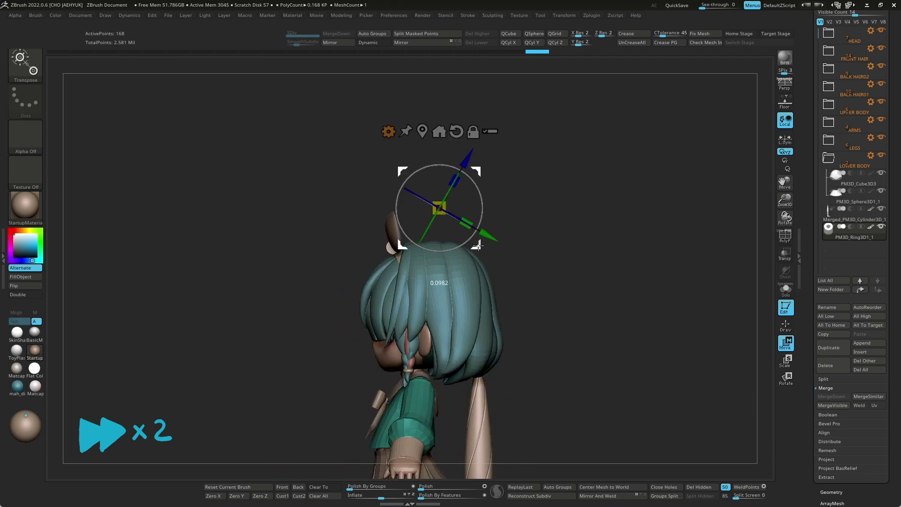
key("q")
key("f")
mouse_move(604, 305)
left_mouse_down()
mouse_move(623, 324)
mouse_move(614, 373)
mouse_move(627, 378)
mouse_move(592, 368)
mouse_move(594, 379)
left_mouse_up()
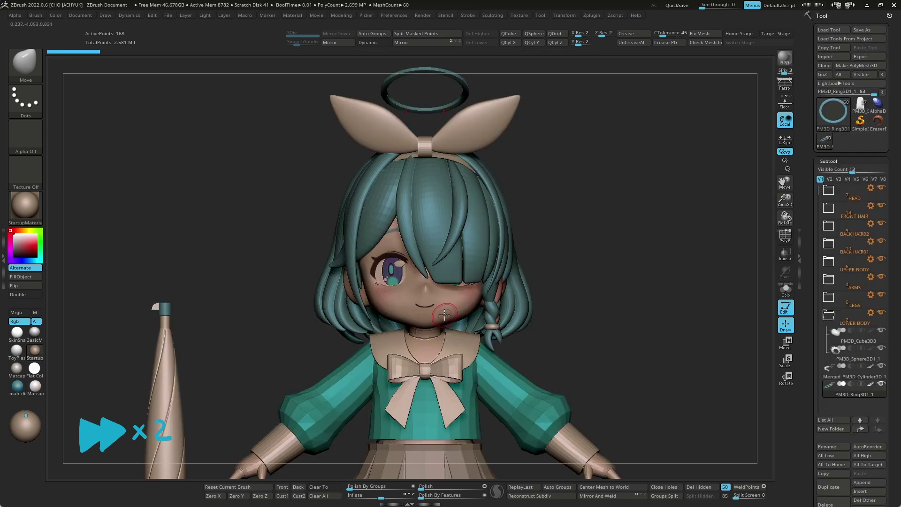
- Inspect the soloed 01_17 face, then render the whole character with Matcap_clay_1
left_click(829, 190)
left_click(854, 279)
left_click(786, 289)
left_click_drag(620, 280, 648, 308)
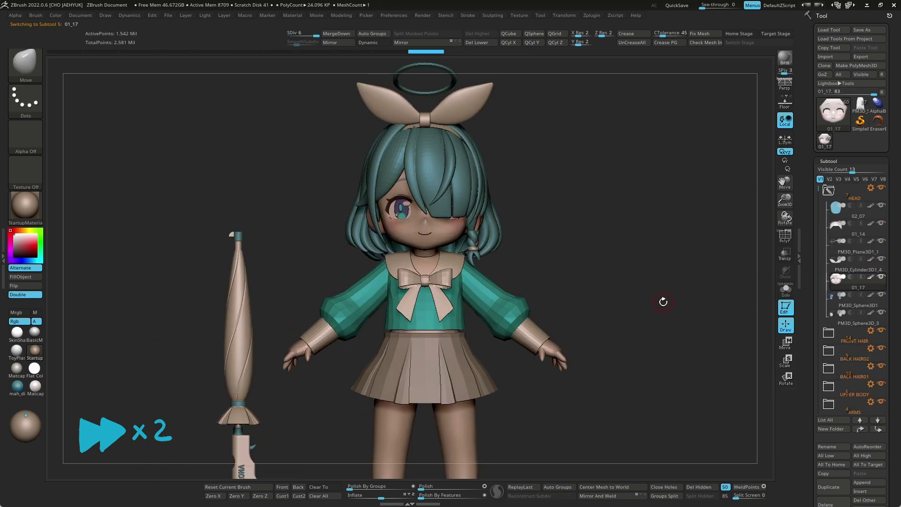
left_click_drag(640, 294, 589, 291)
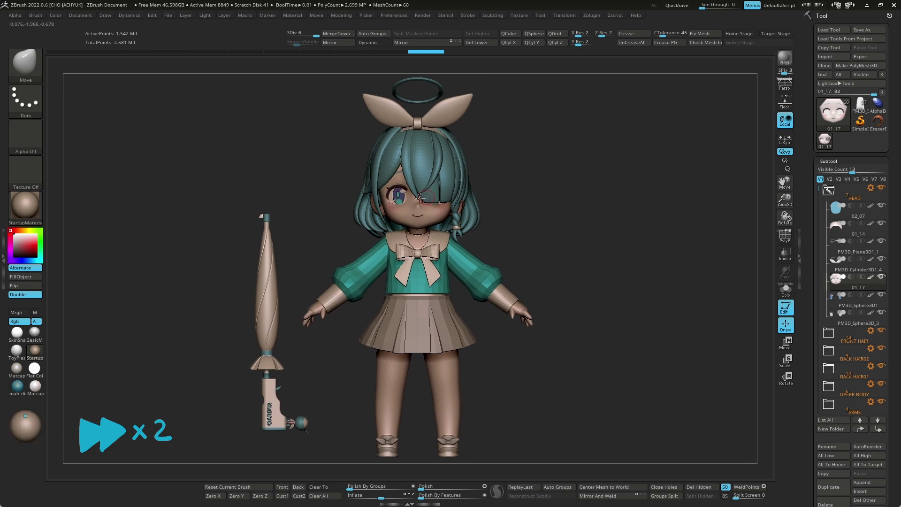
left_click(17, 369)
left_click_drag(613, 261, 598, 254)
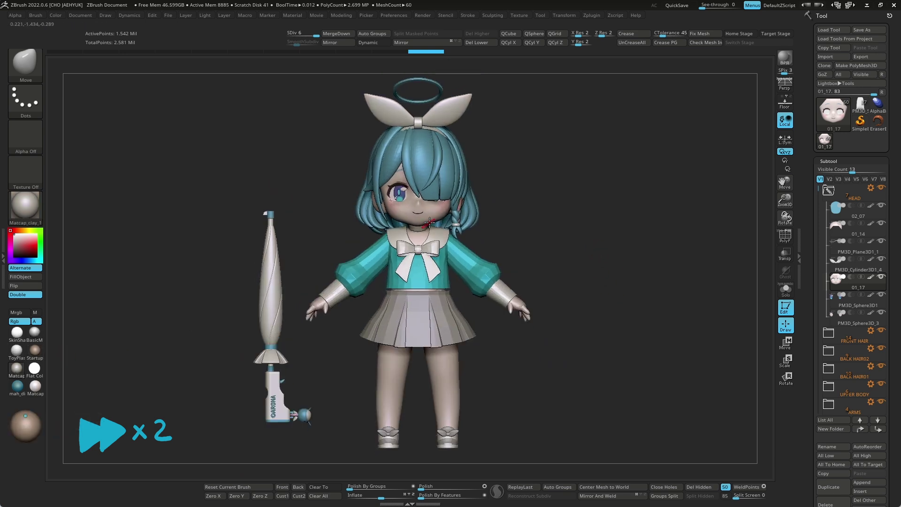
- Compare Matcap_anime, mah_dirty_blue and StartupMaterial on the character, returning to Matcap_anime
left_click(38, 392)
mouse_move(444, 218)
right_mouse_down()
mouse_move(576, 216)
mouse_move(588, 263)
mouse_move(600, 270)
mouse_move(521, 276)
mouse_move(571, 281)
right_mouse_up()
left_click(17, 386)
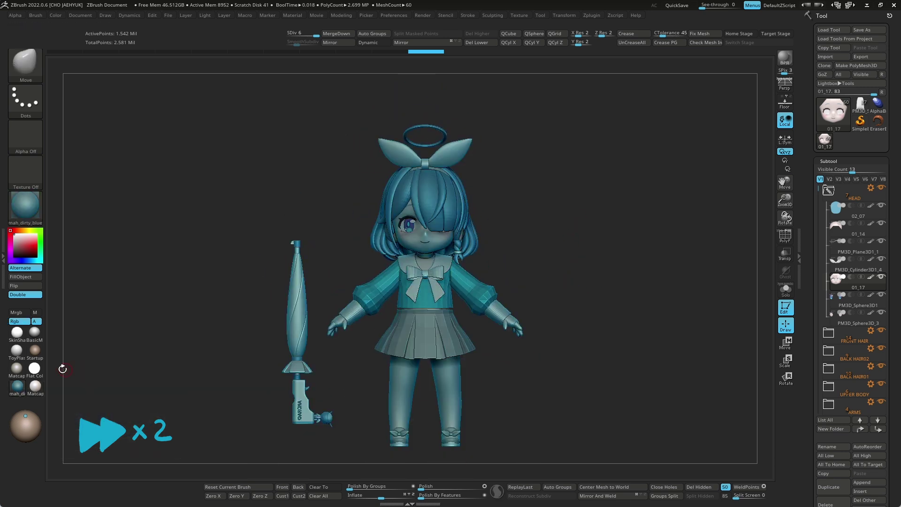
right_click_drag(443, 284, 439, 343)
left_click(34, 350)
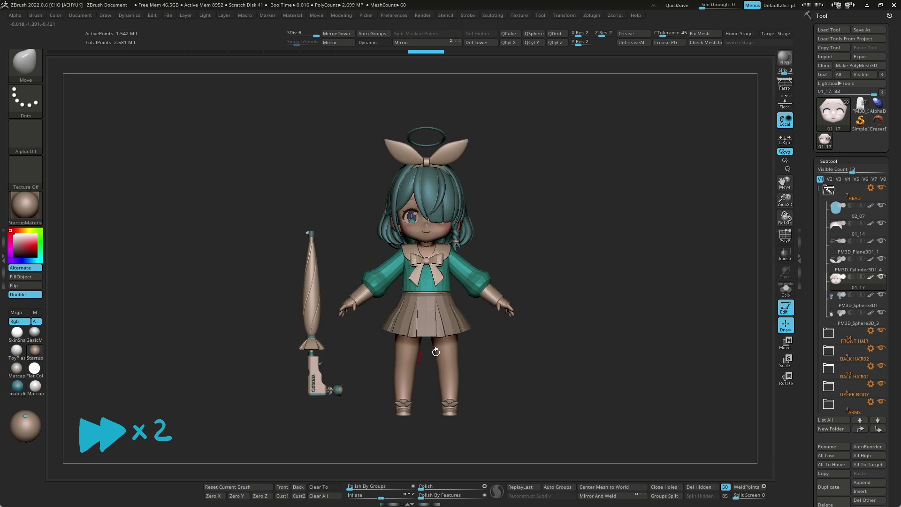
right_click_drag(498, 208, 548, 216)
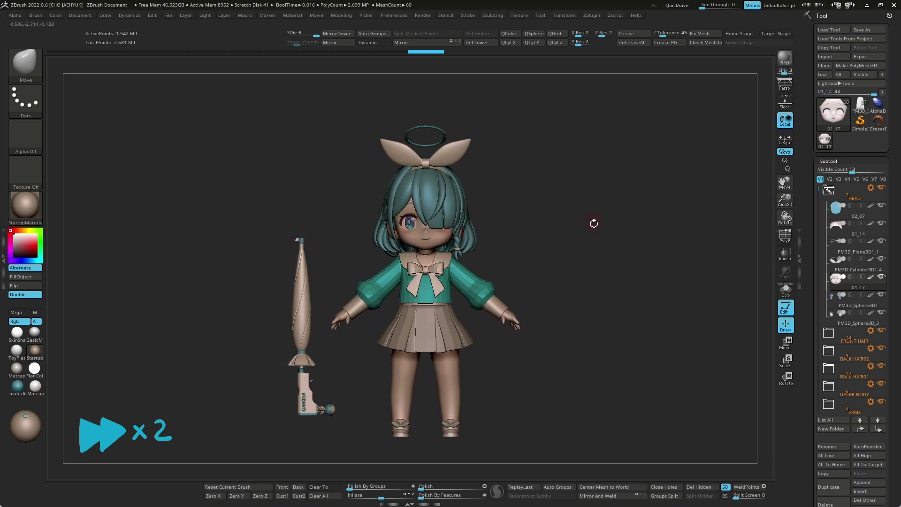
left_click(34, 386)
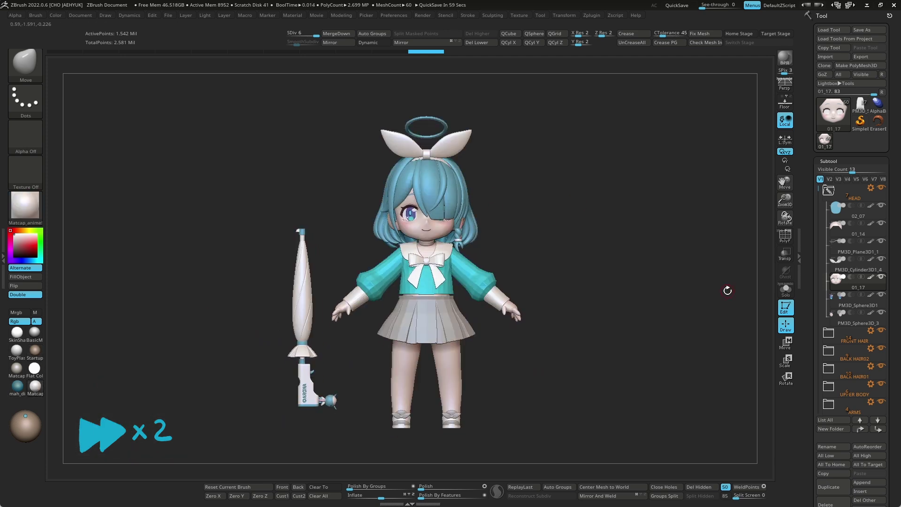
mouse_move(560, 205)
right_mouse_down()
mouse_move(590, 251)
mouse_move(578, 317)
mouse_move(443, 312)
right_mouse_up()
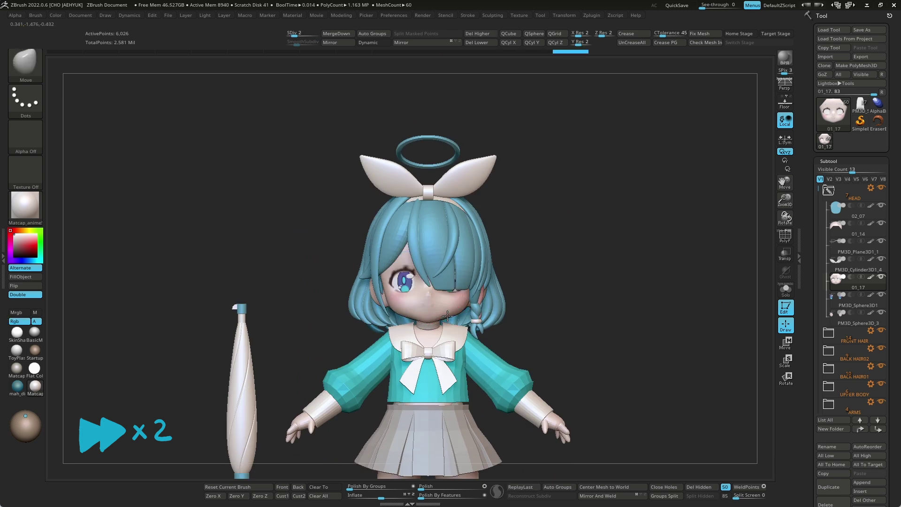
mouse_move(597, 282)
right_mouse_down()
mouse_move(598, 315)
mouse_move(590, 267)
mouse_move(591, 286)
right_mouse_up()
- Recheck StartupMaterial and view the face at lower and highest subdivision levels
left_click(35, 350)
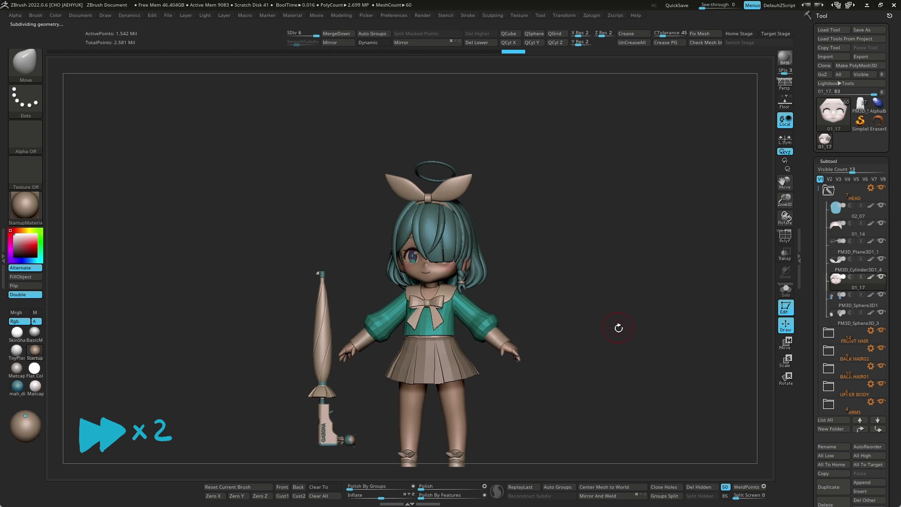
right_click_drag(618, 318, 619, 320)
key("shift+d")
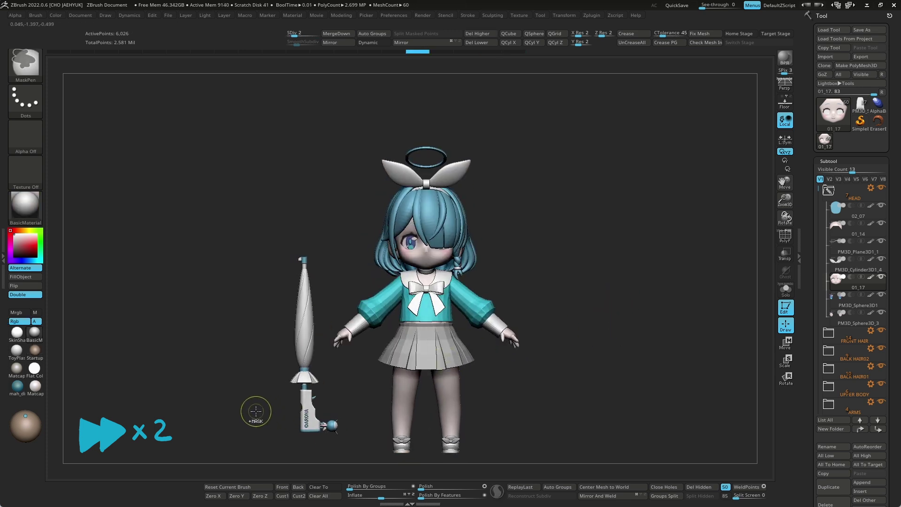
key("d")
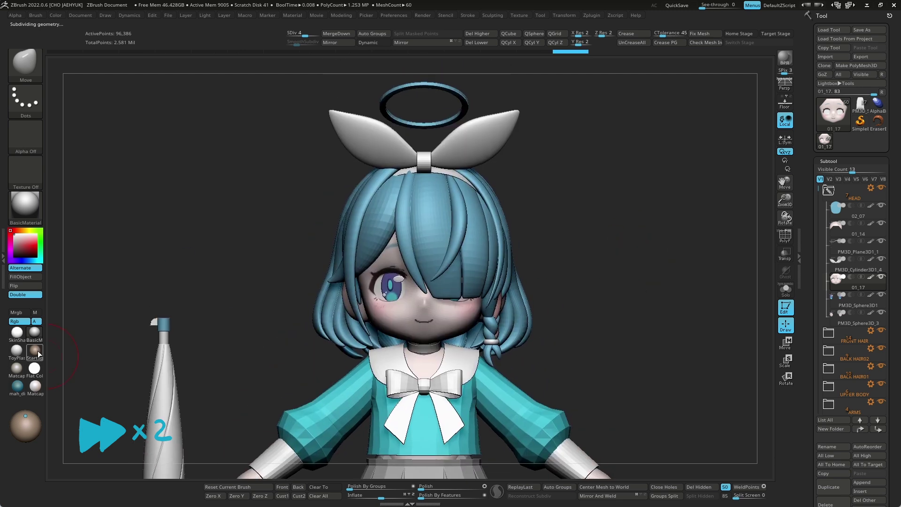
right_click_drag(259, 413, 81, 358)
right_click_drag(379, 336, 451, 336, "ctrl")
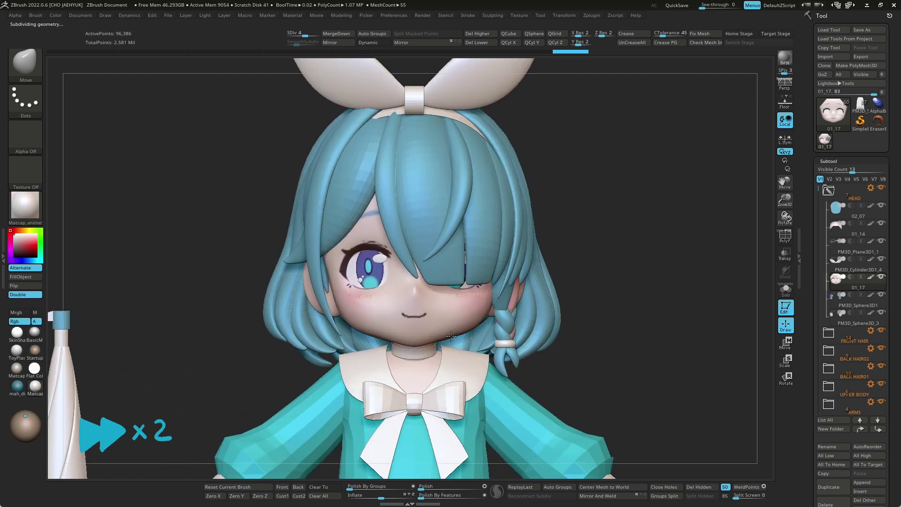
key("d")
key("d")
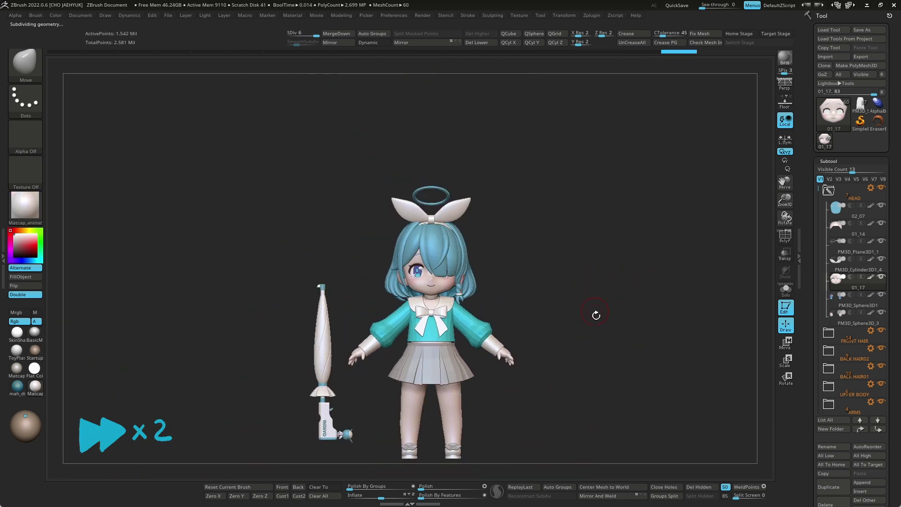
right_click_drag(634, 324, 576, 256, "ctrl")
left_click(432, 334, "alt")
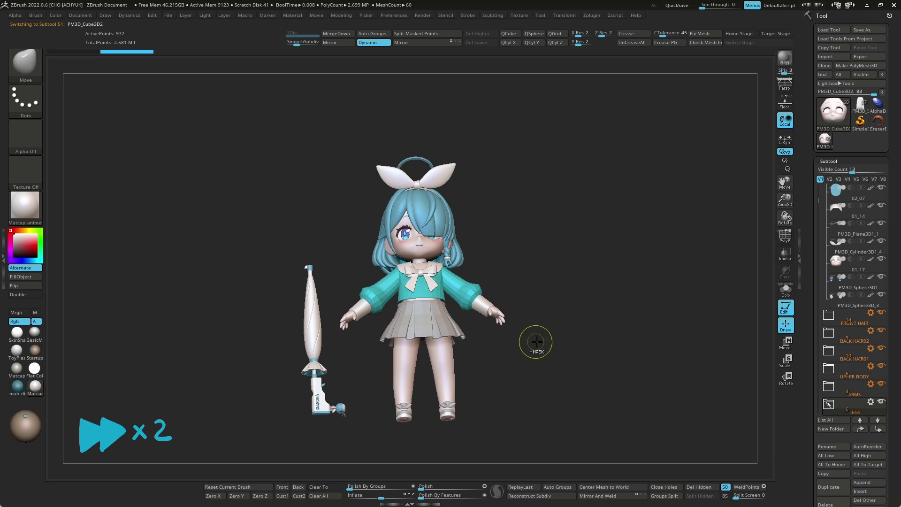
key("shift+s")
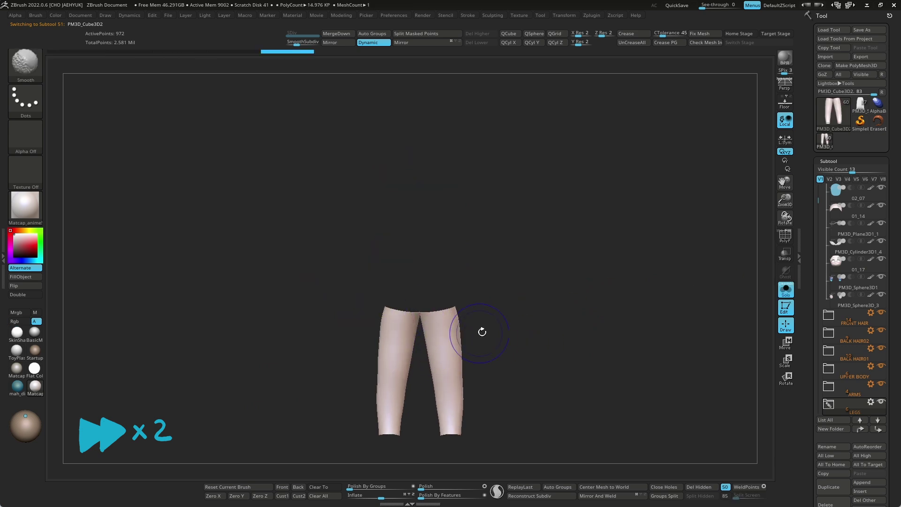
left_click_drag(482, 332, 627, 285)
key("space")
key("shift+s")
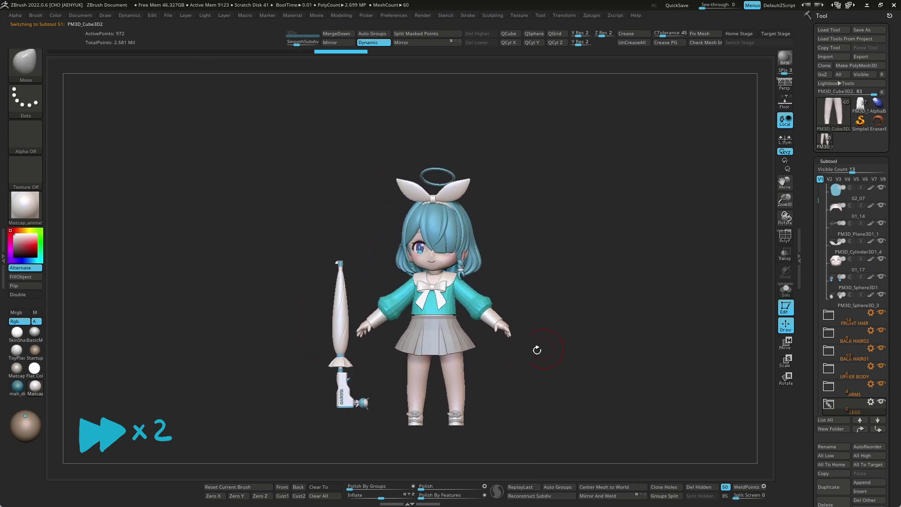
left_click(35, 350)
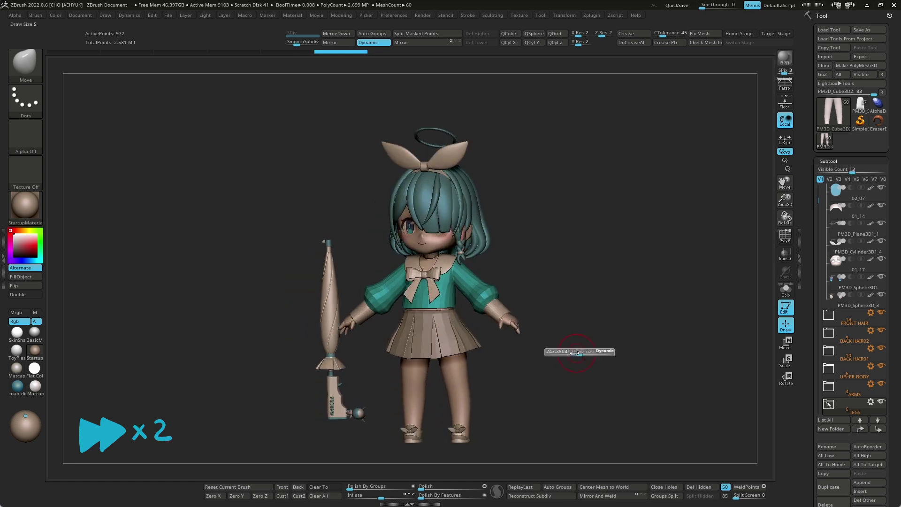
left_click_drag(588, 354, 573, 301, "alt")
left_click(608, 296, "alt")
left_click(615, 309, "alt")
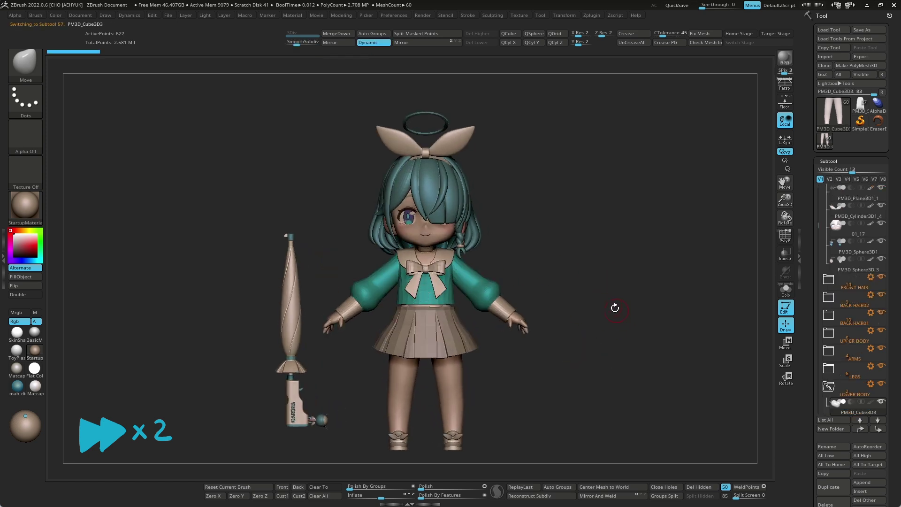
left_click(462, 284, "alt")
left_click_drag(601, 296, 770, 385, "alt")
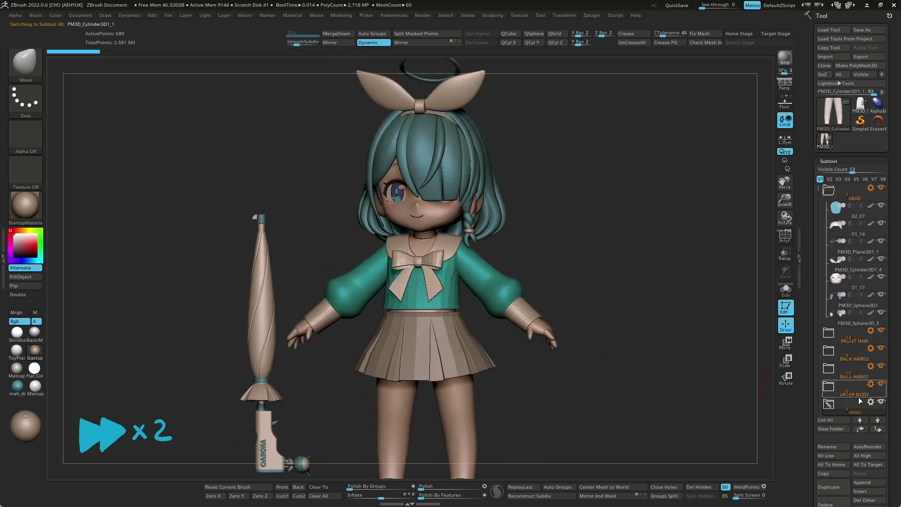
left_click(417, 297, "alt")
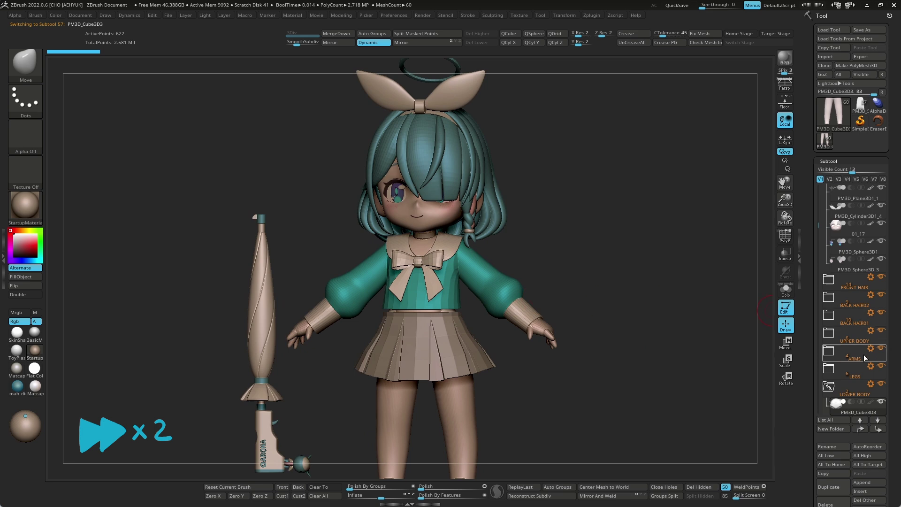
scroll(845, 328, "down", 5)
left_click(849, 337)
mouse_move(640, 352)
left_mouse_down("alt")
mouse_move(618, 331)
mouse_move(574, 362)
mouse_move(528, 356)
mouse_move(629, 368)
left_mouse_up("alt")
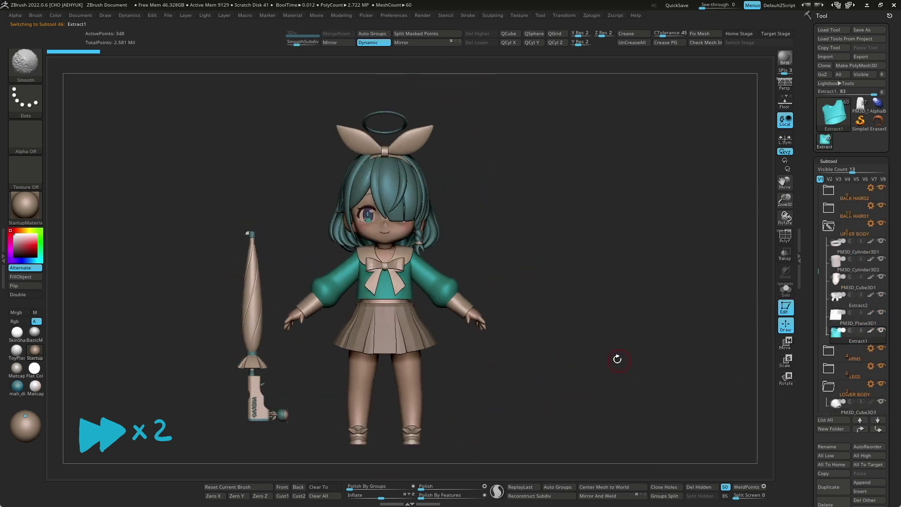
- Fill back hair strand 02_17 with pink while it is soloed
key("f")
left_click(577, 305, "alt")
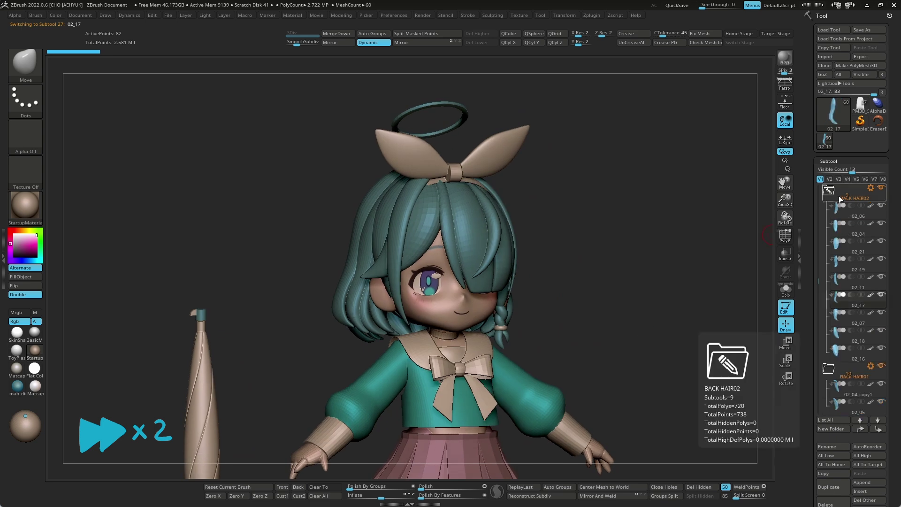
left_click_drag(632, 259, 651, 298, "shift")
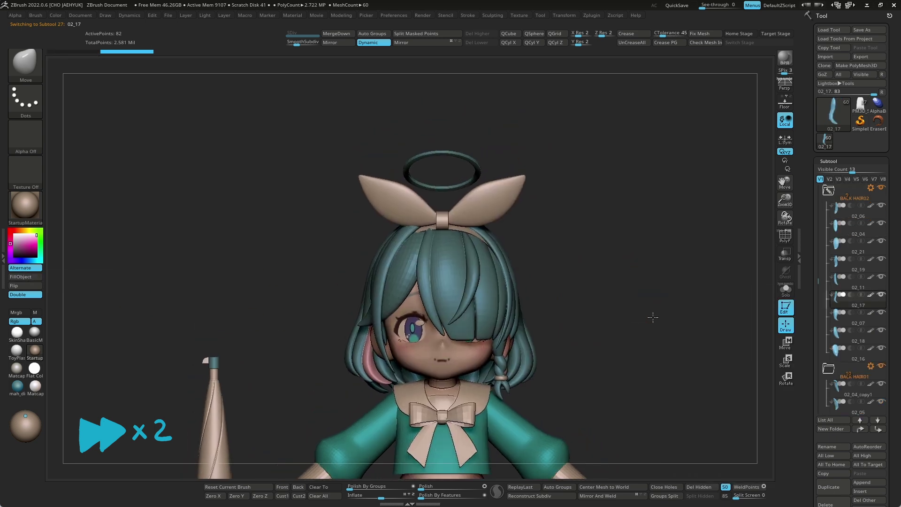
mouse_move(710, 336)
left_mouse_down()
mouse_move(664, 291)
mouse_move(668, 302)
mouse_move(614, 304)
left_mouse_up()
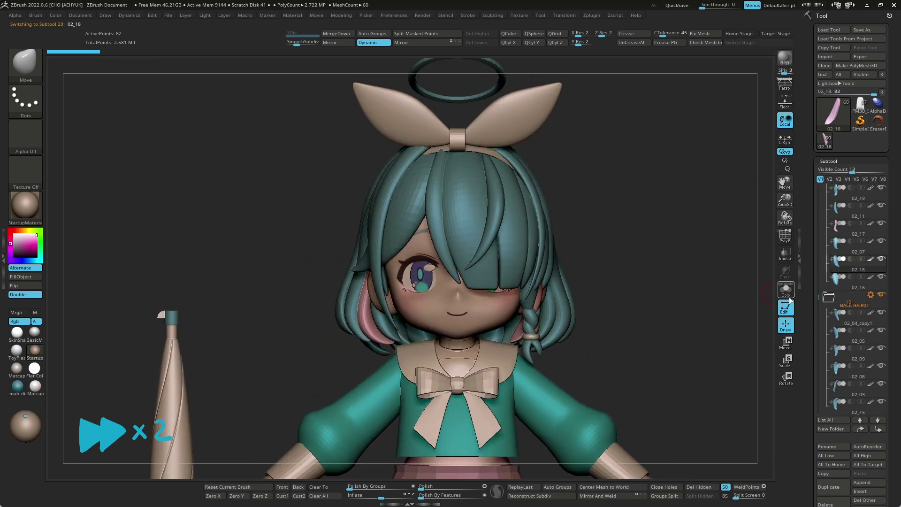
left_click(787, 291)
left_click(27, 277)
left_click(785, 290)
- Select back hair strand 02_04 and briefly solo it
mouse_move(731, 307)
left_mouse_down()
mouse_move(680, 298)
mouse_move(648, 326)
mouse_move(653, 302)
left_mouse_up()
left_click(507, 305, "alt")
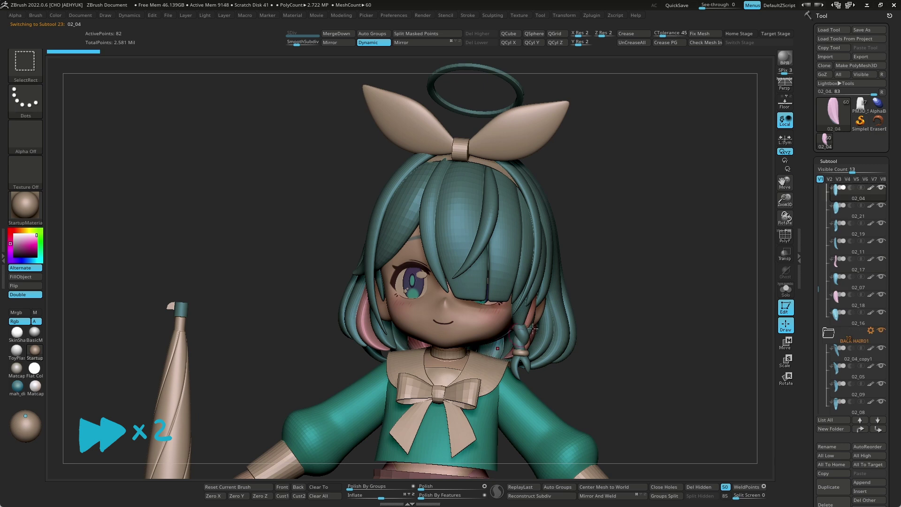
left_click(786, 289)
left_click_drag(682, 310, 668, 281)
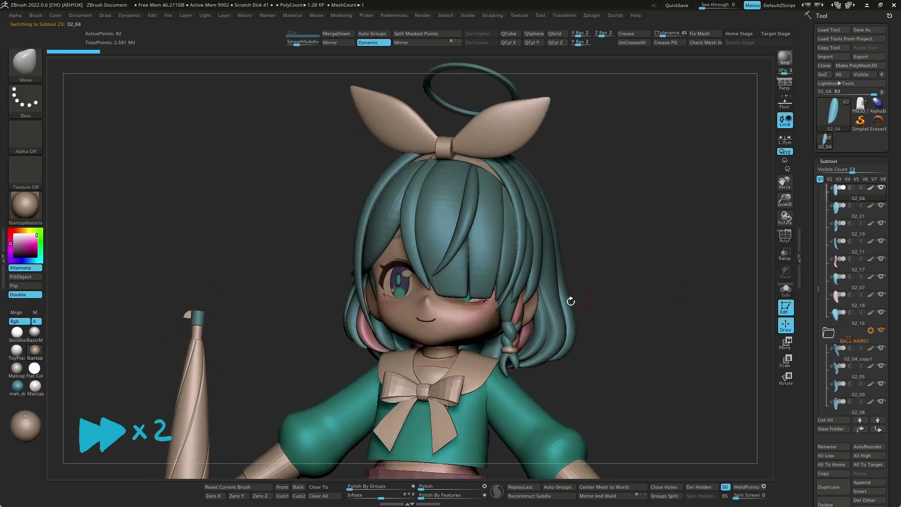
mouse_move(479, 339)
left_mouse_down()
mouse_move(644, 315)
mouse_move(636, 318)
mouse_move(642, 342)
mouse_move(591, 275)
mouse_move(597, 237)
left_mouse_up()
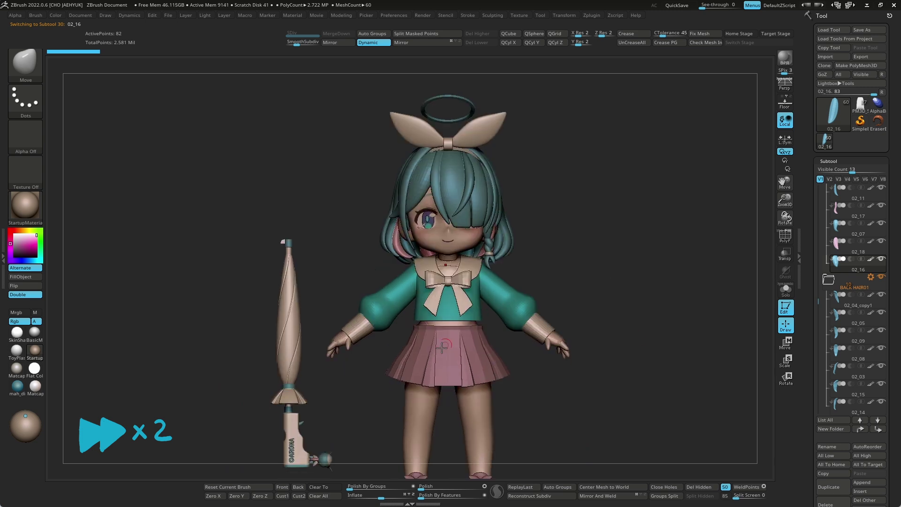
- Return the skirt to light beige and check the full body
left_click(446, 357, "alt")
left_click(26, 277)
left_click_drag(333, 341, 445, 340, "alt")
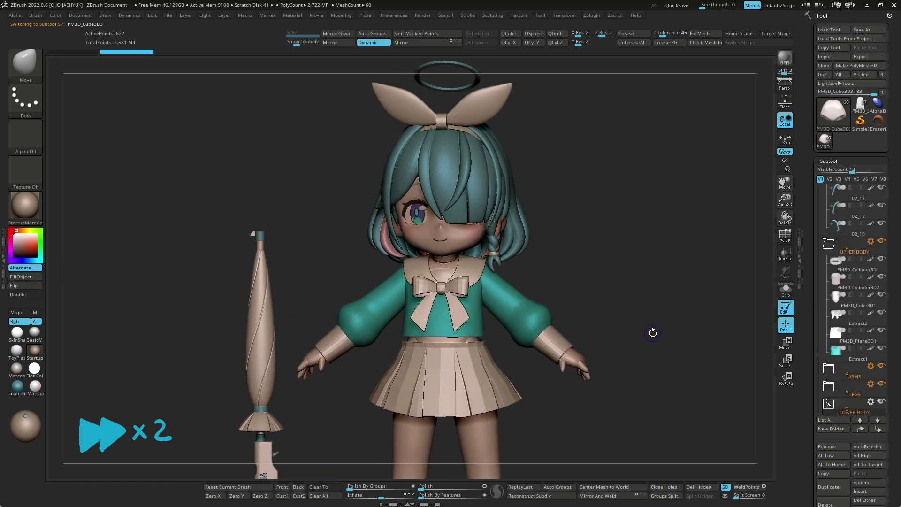
left_click_drag(653, 332, 623, 326, "alt")
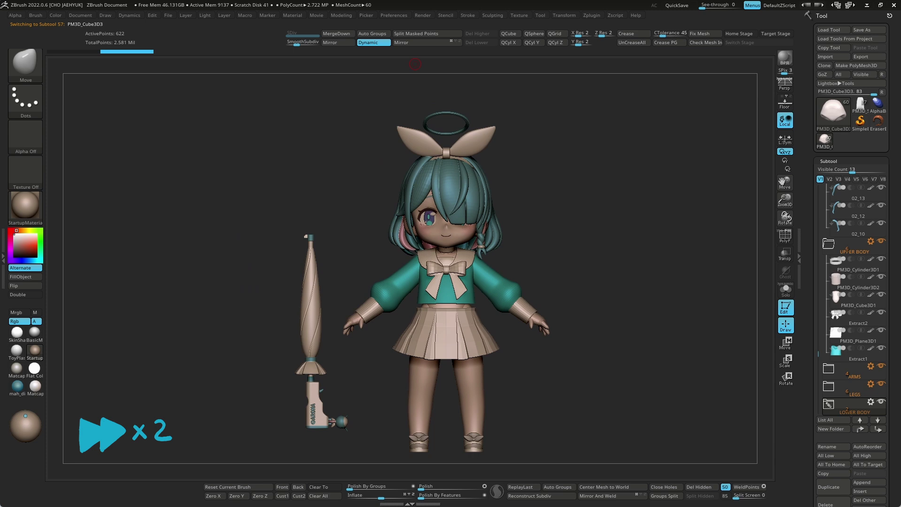
mouse_move(415, 64)
left_mouse_down()
mouse_move(672, 262)
mouse_move(617, 271)
mouse_move(689, 312)
mouse_move(718, 300)
left_mouse_up()
scroll(849, 192, "up", 5)
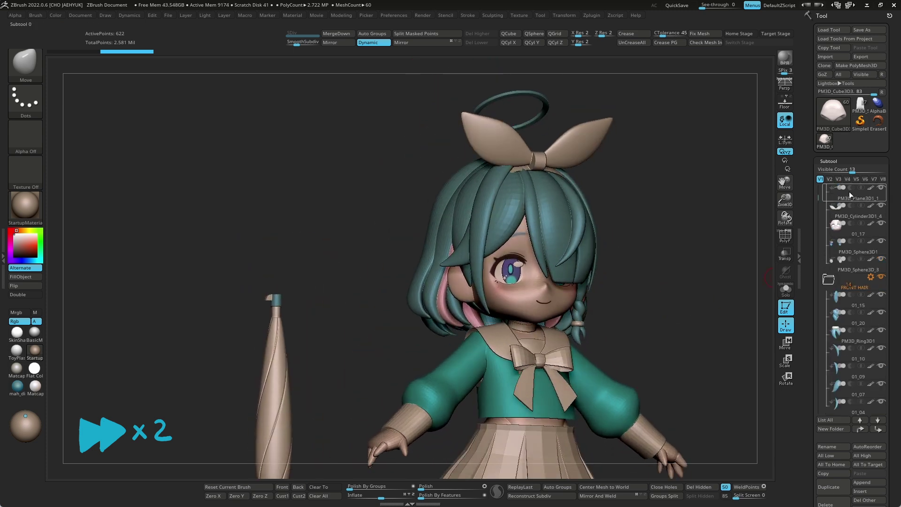
- Select hair strands 02_04_copy1 and 02_06 while orbiting around the hair
left_click(845, 335)
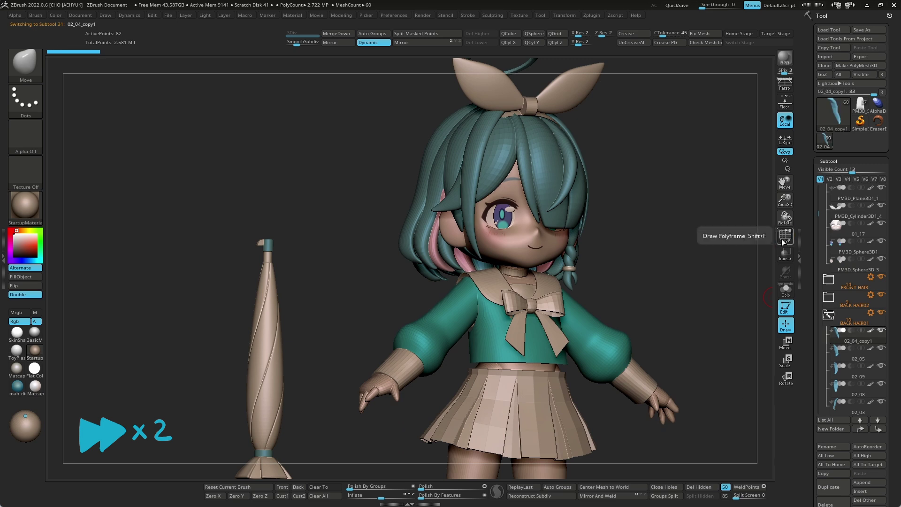
left_click_drag(779, 239, 767, 270)
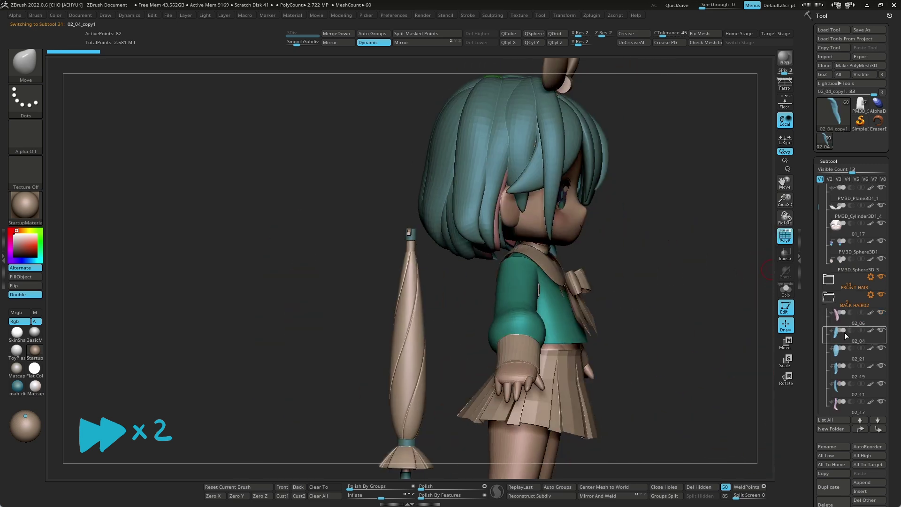
left_click(840, 314)
left_click_drag(765, 291, 795, 293)
- Show only the BACK HAIR02 group and fill its strand 02_11 with colour
left_click(821, 194)
left_click_drag(881, 187, 881, 312)
left_click_drag(685, 350, 658, 318)
left_click(829, 226)
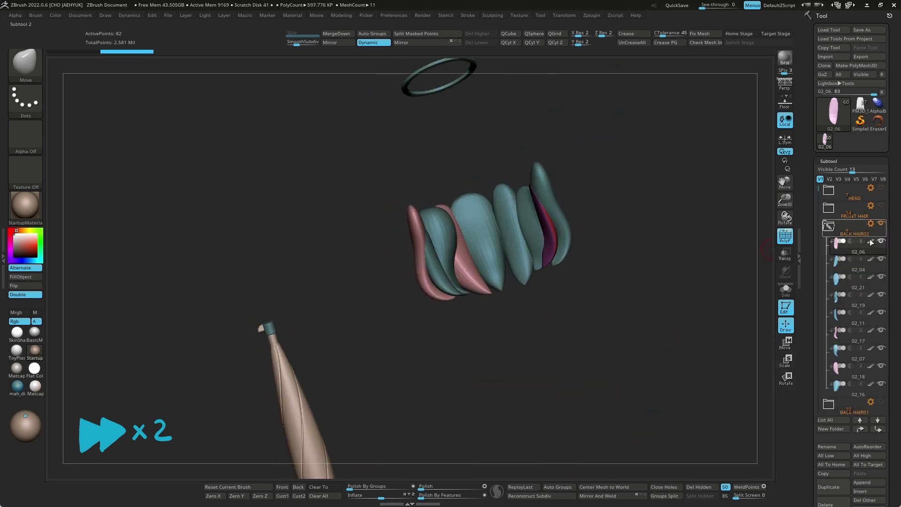
left_click(448, 272, "alt")
key("Up")
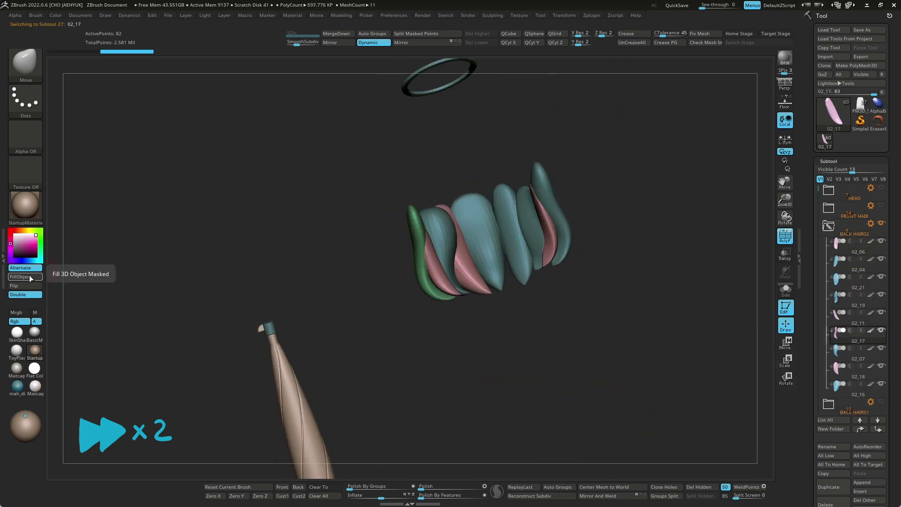
key("Up")
key("Up")
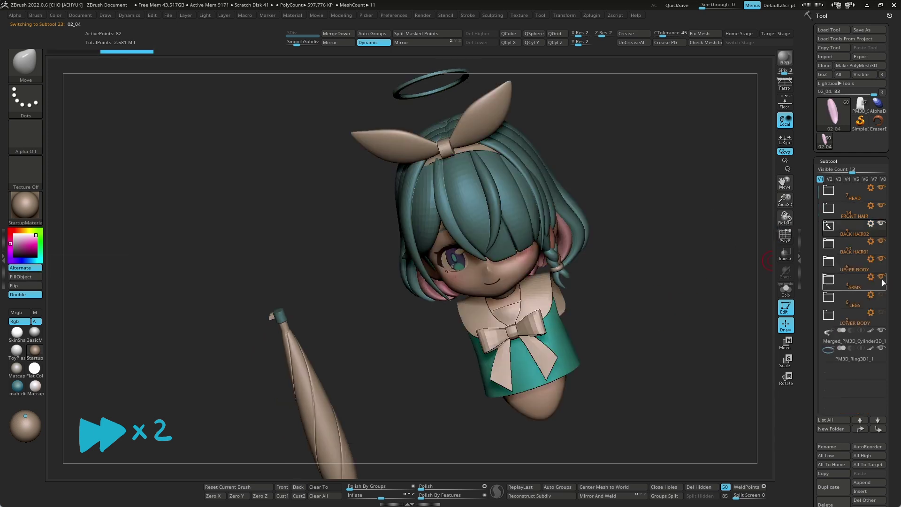
- Inspect the head and select back hair strand 02_19
mouse_move(721, 271)
left_mouse_down()
mouse_move(704, 285)
mouse_move(702, 316)
mouse_move(720, 315)
mouse_move(476, 318)
left_mouse_up()
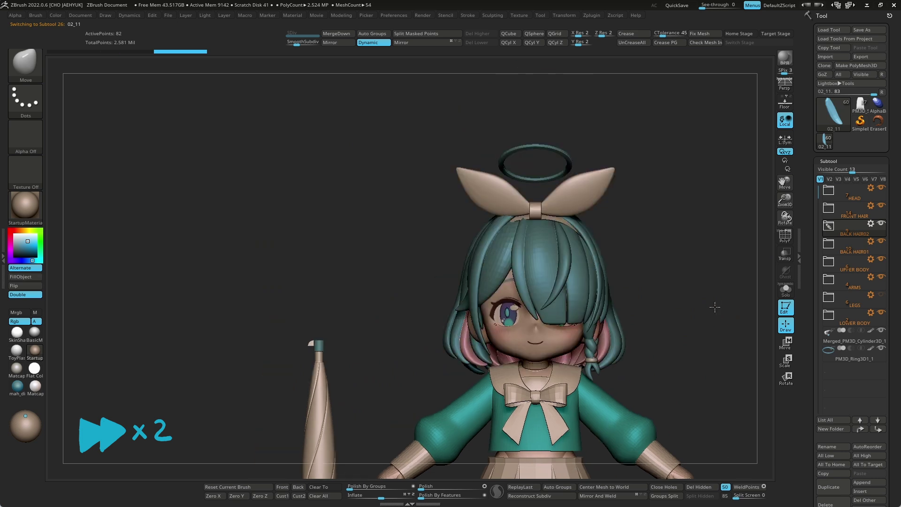
left_click_drag(717, 305, 590, 335)
left_click_drag(715, 291, 620, 308)
left_click(621, 308, "alt")
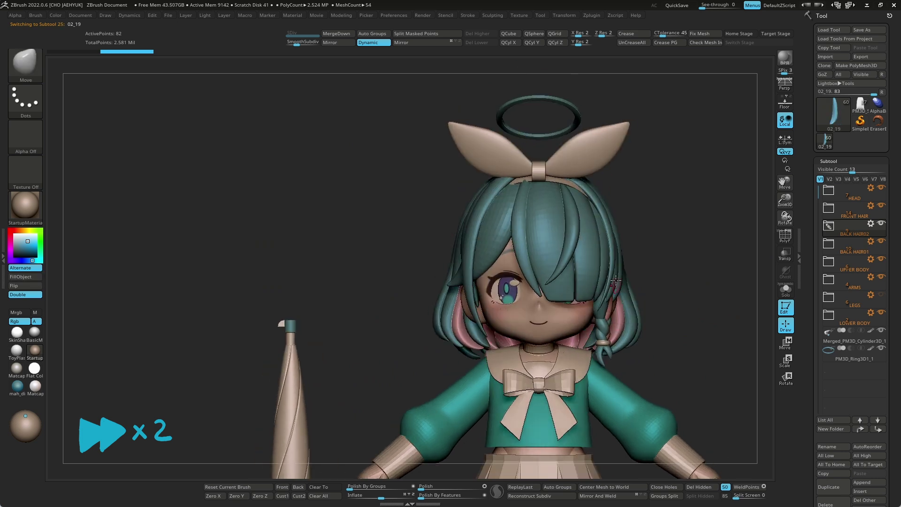
mouse_move(714, 306)
left_mouse_down()
mouse_move(694, 333)
mouse_move(714, 344)
mouse_move(680, 298)
left_mouse_up()
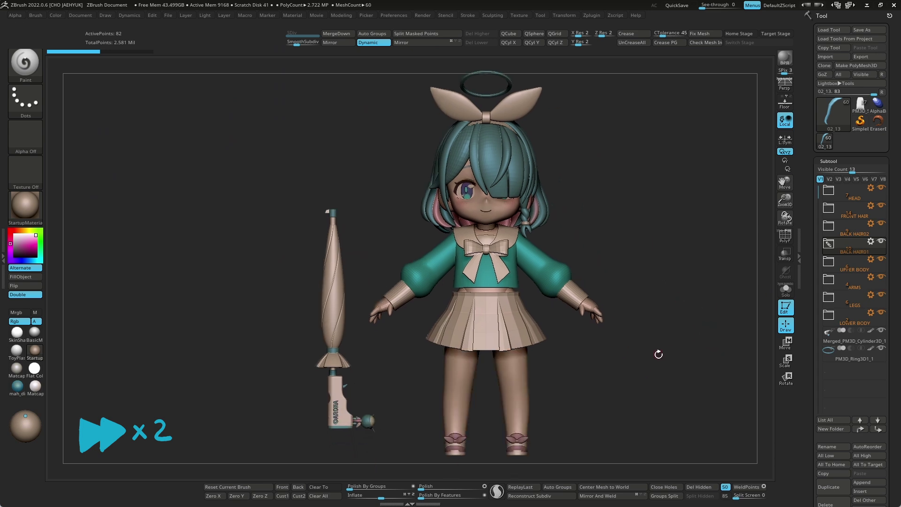
left_click_drag(668, 338, 588, 345)
left_click_drag(585, 192, 654, 355)
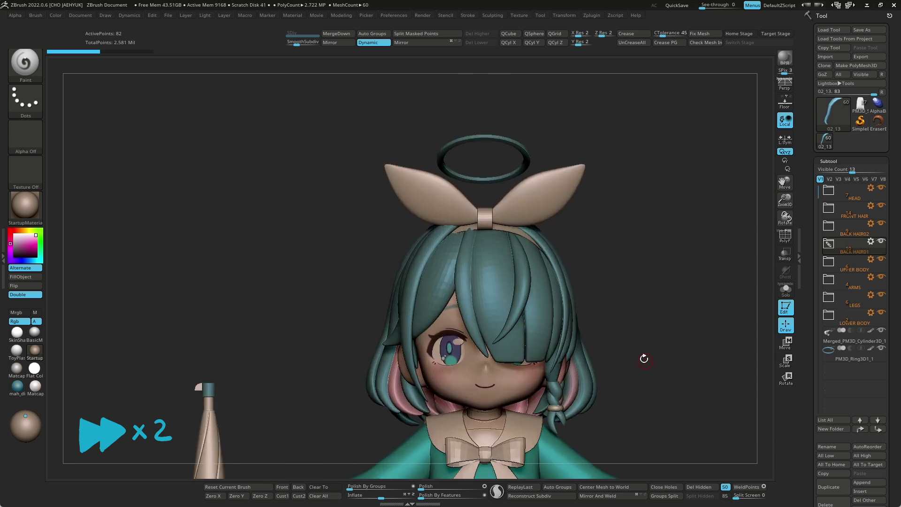
- Select the collar plane piece and frame the whole character
left_click(499, 373, "alt")
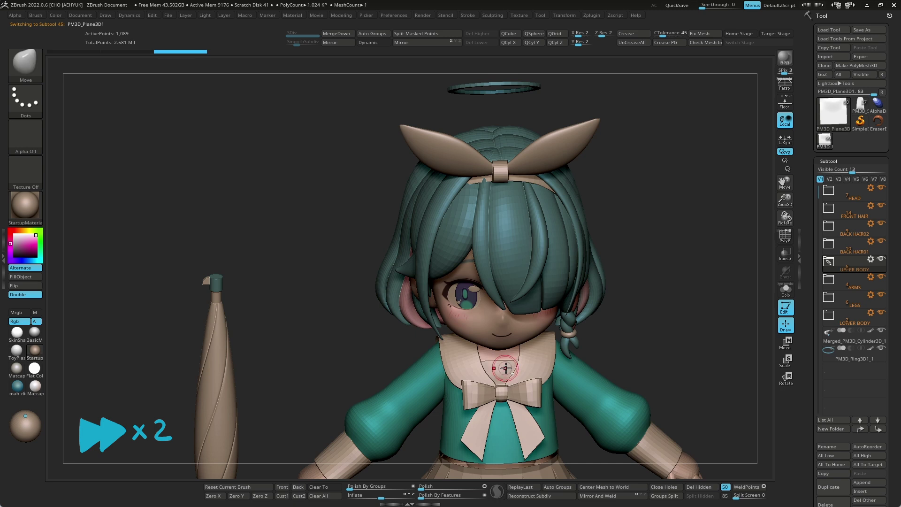
right_click_drag(504, 367, 551, 348)
key("f")
mouse_move(676, 312)
right_mouse_down()
mouse_move(697, 302)
mouse_move(656, 280)
mouse_move(654, 334)
right_mouse_up()
- Solo the skirt and nudge it slightly into place with the Transpose Move gizmo
left_click(654, 333, "alt")
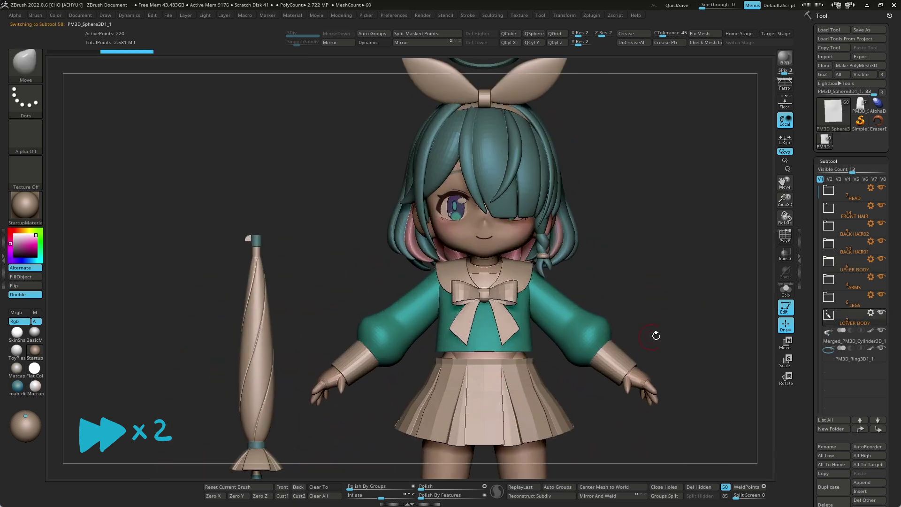
key("w")
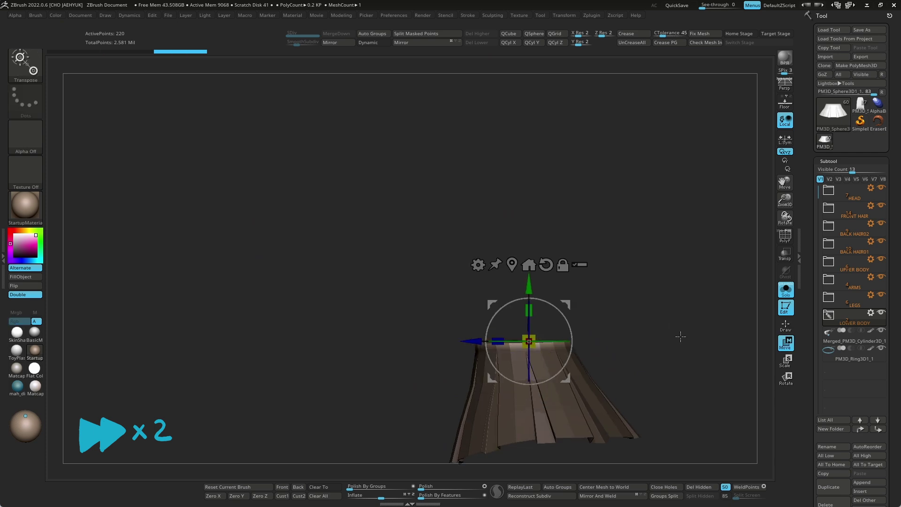
right_click_drag(680, 336, 785, 289, "ctrl")
left_click(785, 290)
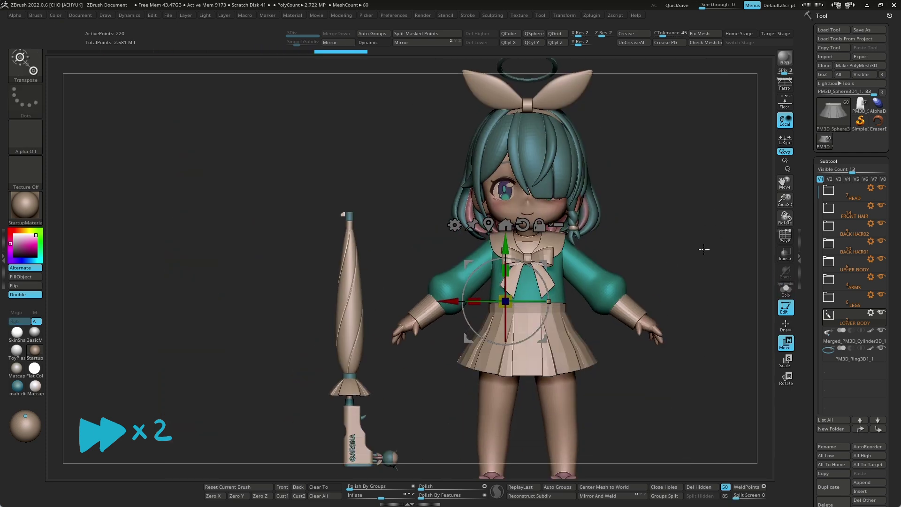
left_click_drag(523, 274, 522, 269)
key("q")
- Move the PM3D_Ring3D1_1 ring part out of the LOWER BODY group
mouse_move(640, 261)
left_mouse_down()
mouse_move(695, 268)
mouse_move(605, 277)
left_mouse_up()
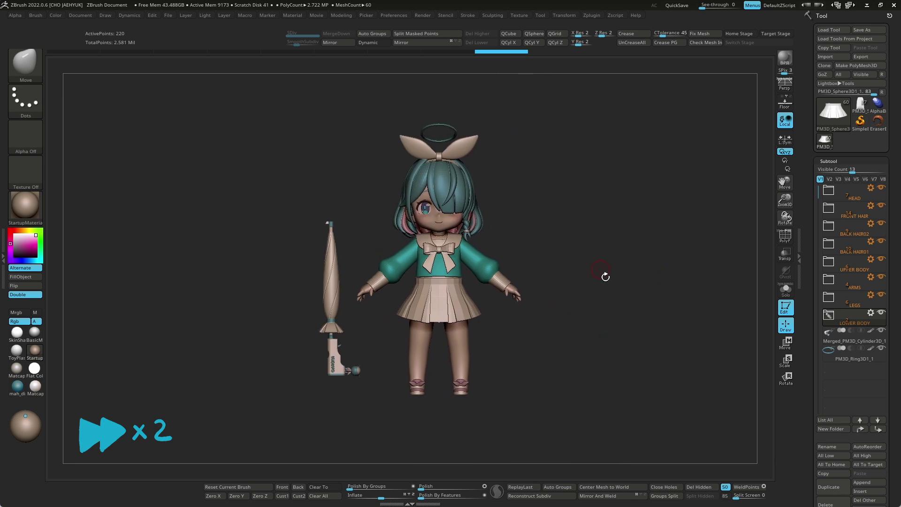
left_click(840, 353)
left_click(861, 429)
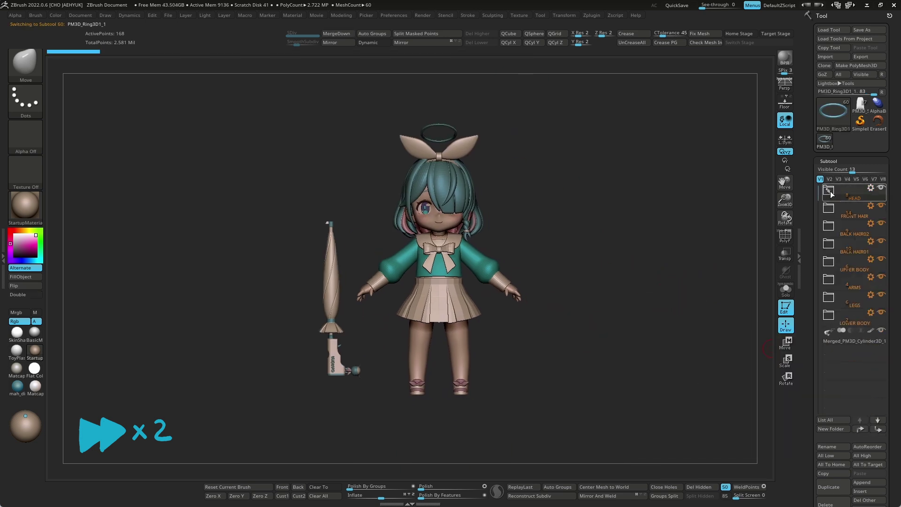
- Hide the arms, legs, lower body and umbrella groups so only the head shows
left_click(882, 277)
left_click(881, 295)
left_click(881, 312)
left_click(881, 330)
key("f")
left_click_drag(641, 318, 554, 364)
key("w")
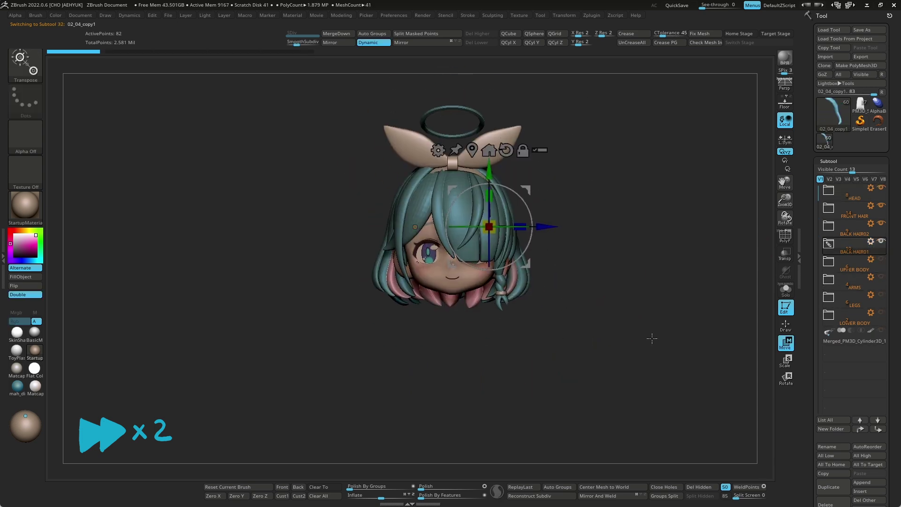
key("q")
- Insert the merged head mesh as a new subtool and make it active
left_click(844, 195)
key("w")
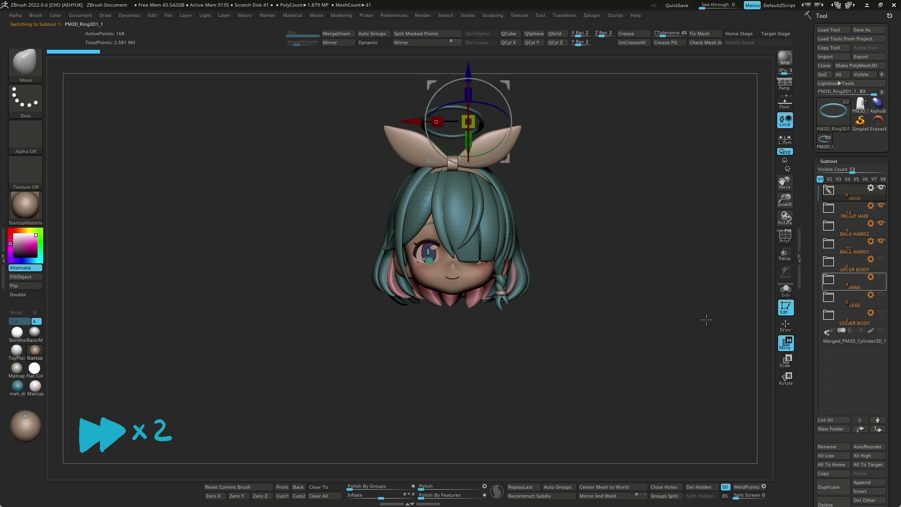
key("f")
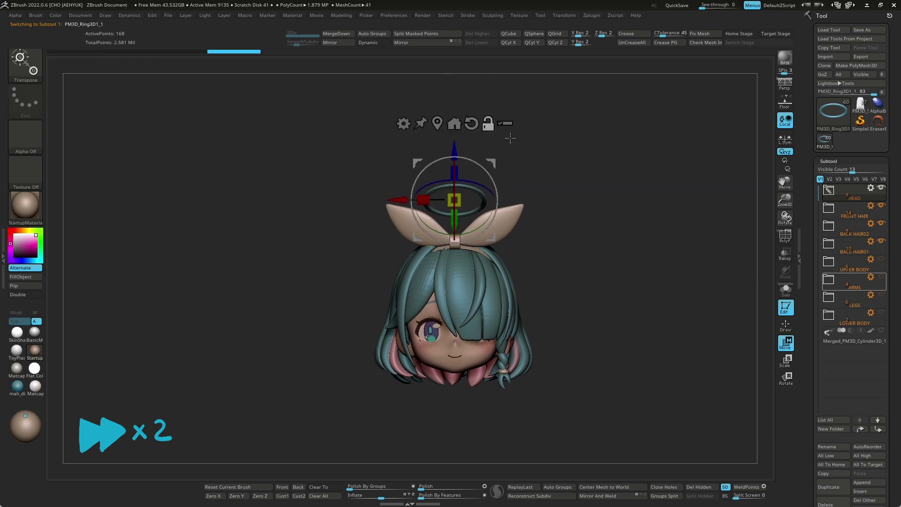
left_click_drag(505, 146, 488, 89, "alt")
scroll(835, 376, "down", 5)
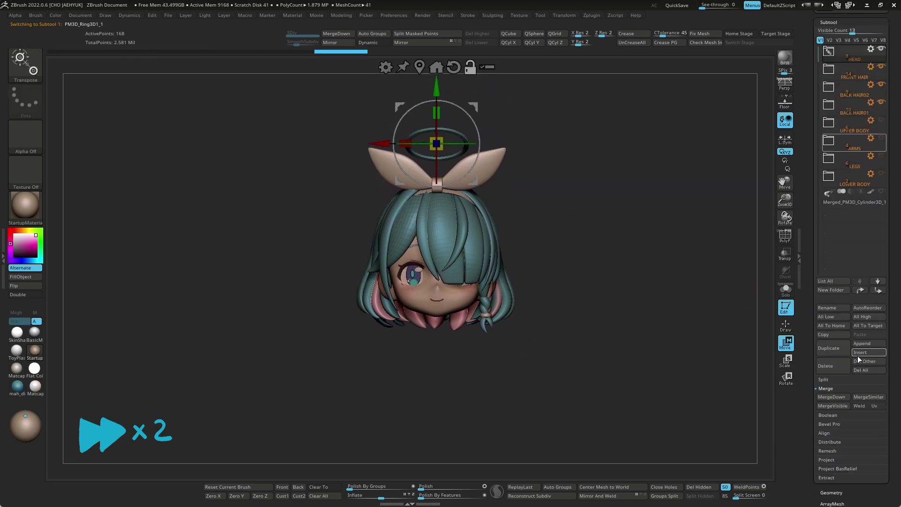
left_click(866, 353)
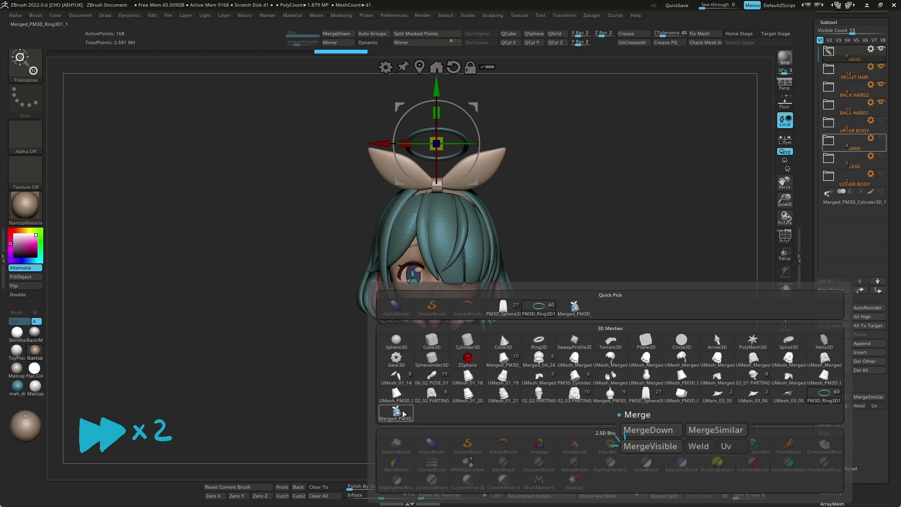
left_click(397, 413)
left_click(876, 215)
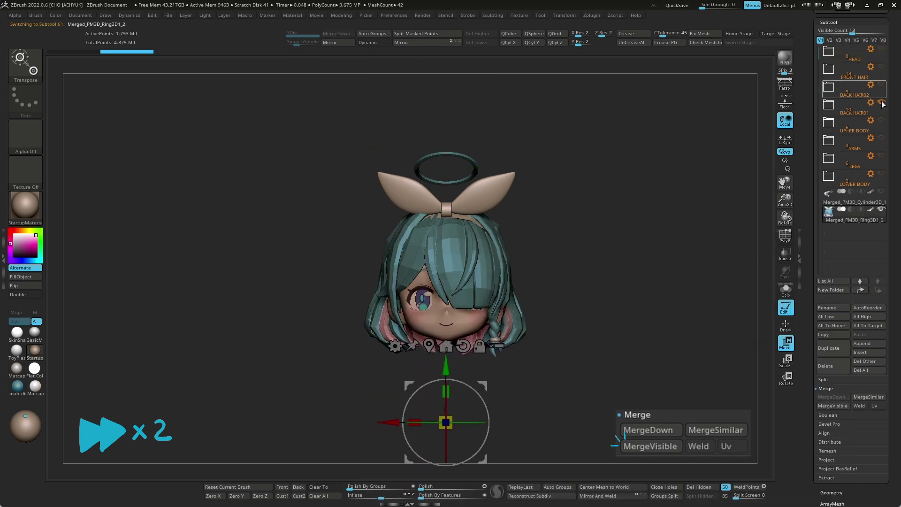
- Rename the merged head subtool and preview its polygroups and dynamic subdivision
left_click(784, 241)
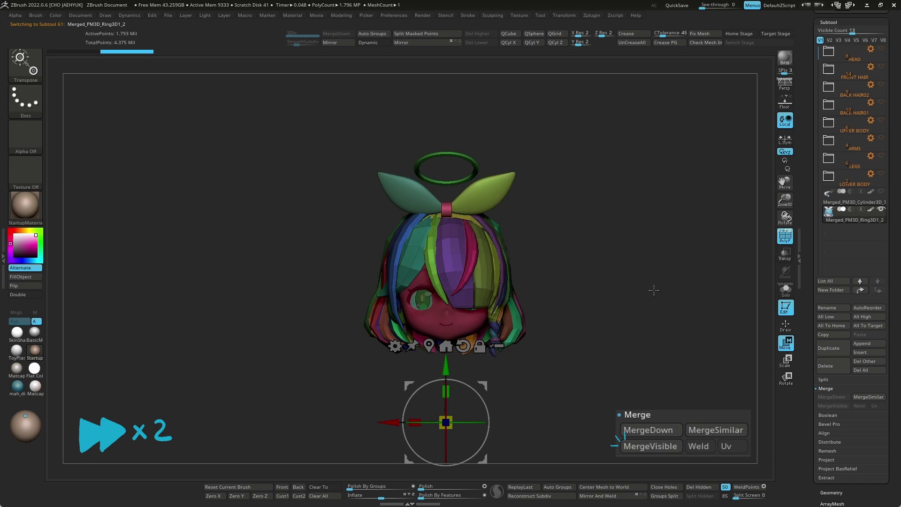
left_click_drag(654, 314, 495, 239)
key("q")
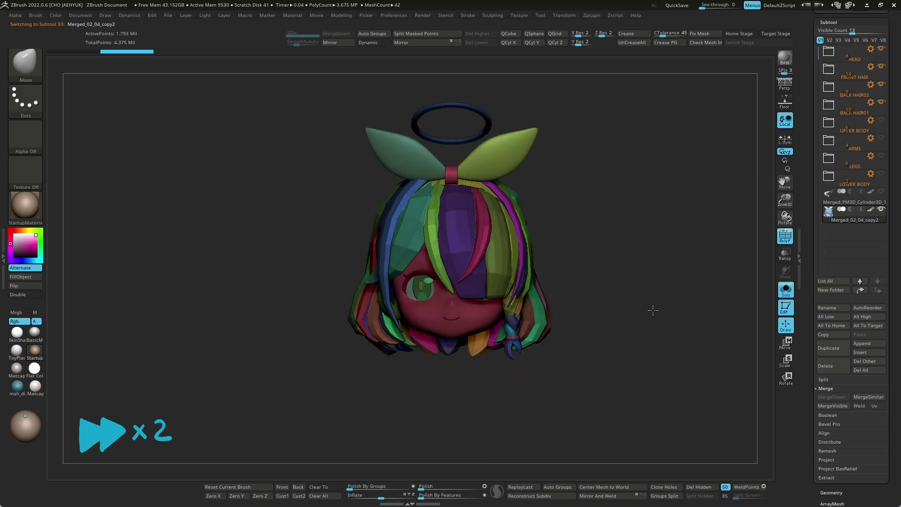
left_click(368, 42)
left_click(785, 237)
- Add a merged upper body subtool with the head hidden
mouse_move(549, 227)
left_mouse_down()
mouse_move(643, 291)
mouse_move(624, 305)
mouse_move(623, 246)
mouse_move(644, 299)
left_mouse_up()
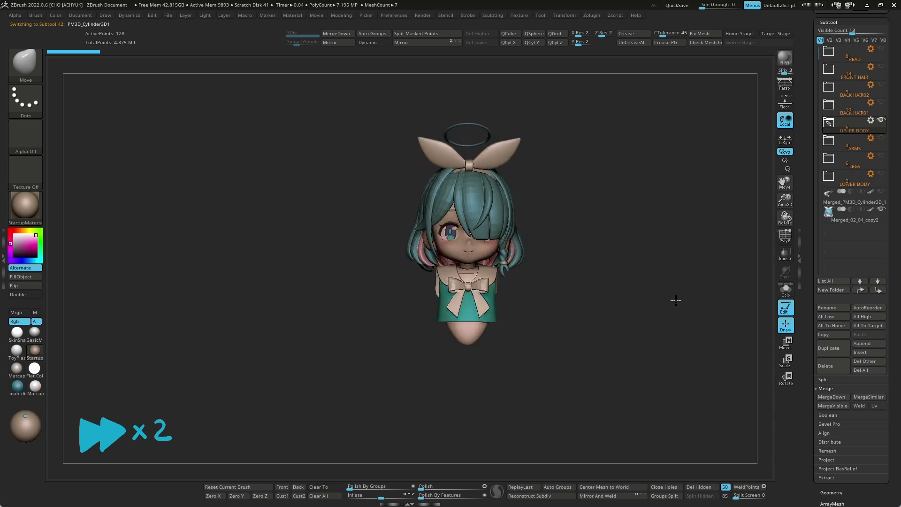
left_click_drag(610, 258, 670, 463, "ctrl+shift")
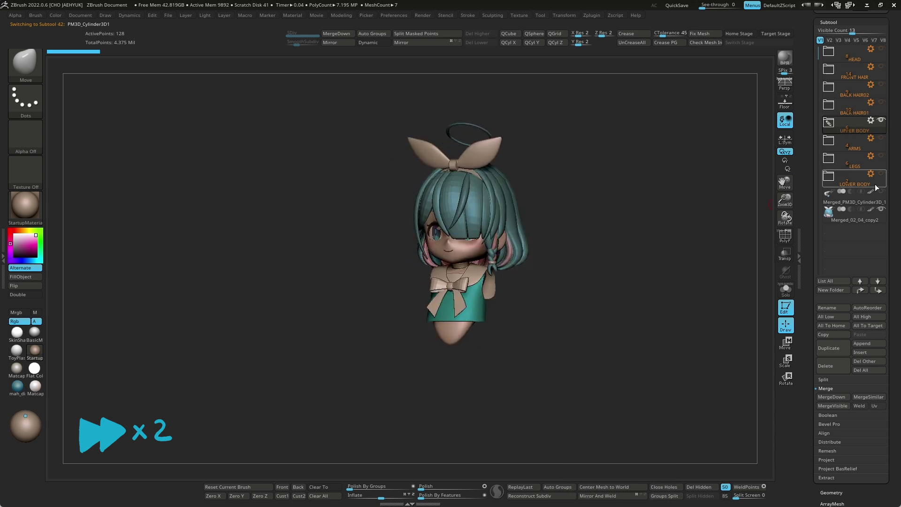
left_click(862, 344)
left_click(657, 301)
mouse_move(672, 273)
left_mouse_down()
mouse_move(642, 323)
mouse_move(667, 301)
left_mouse_up()
- Add merged subtools for the arms and for the legs with skirt
left_click(881, 138)
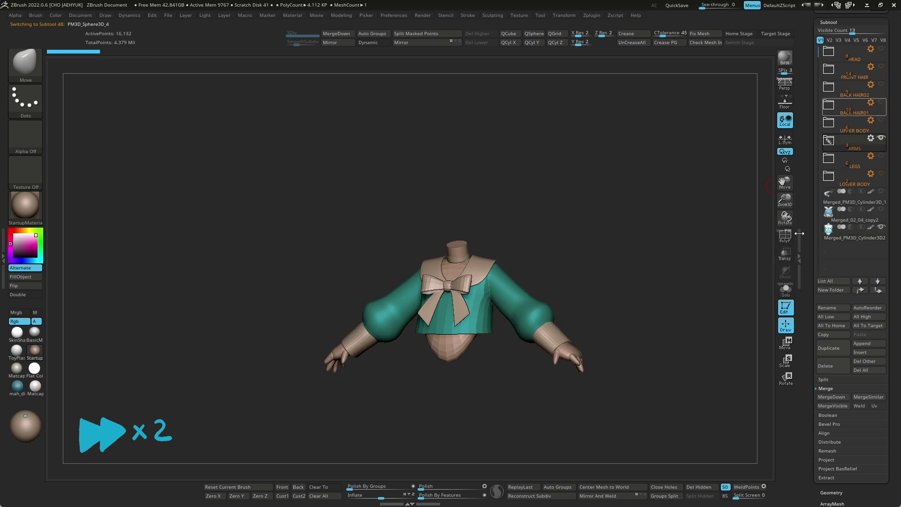
left_click(862, 361)
left_click(507, 418)
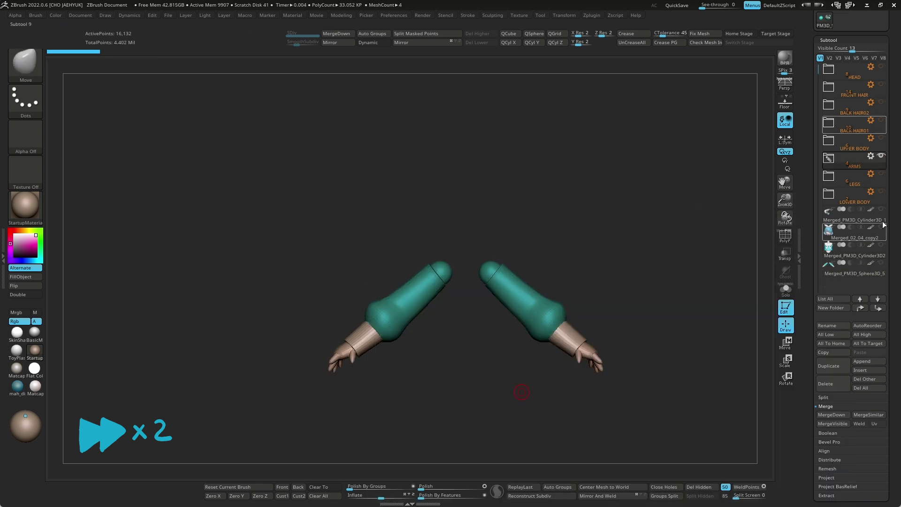
left_click(881, 173, "shift")
left_click(881, 191)
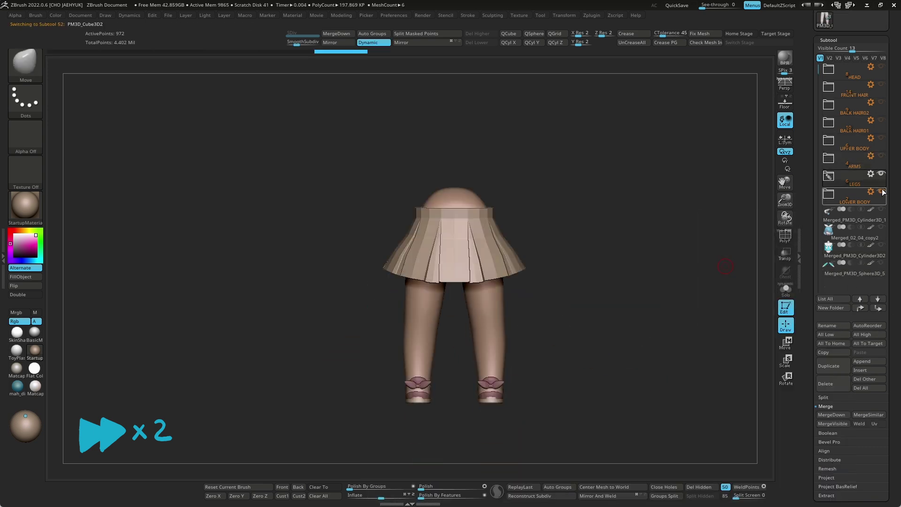
left_click(860, 370)
left_click(539, 412)
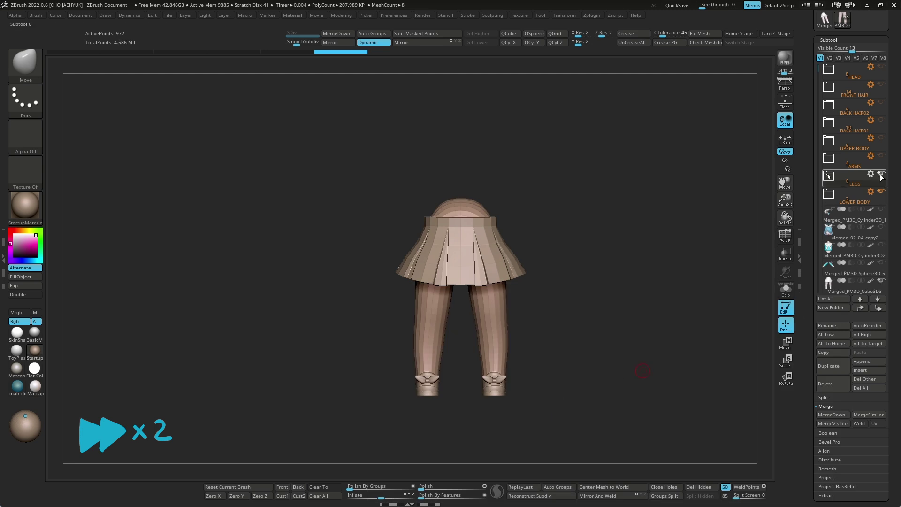
- Show every part again and inspect the merged legs and skirt with polygroups
left_click(881, 227, "shift")
left_click(852, 286)
mouse_move(653, 282)
left_mouse_down()
mouse_move(546, 378)
mouse_move(640, 380)
mouse_move(641, 346)
mouse_move(636, 376)
mouse_move(644, 384)
mouse_move(639, 371)
left_mouse_up()
key("shift+f")
key("shift+f")
left_click_drag(493, 340, 559, 394)
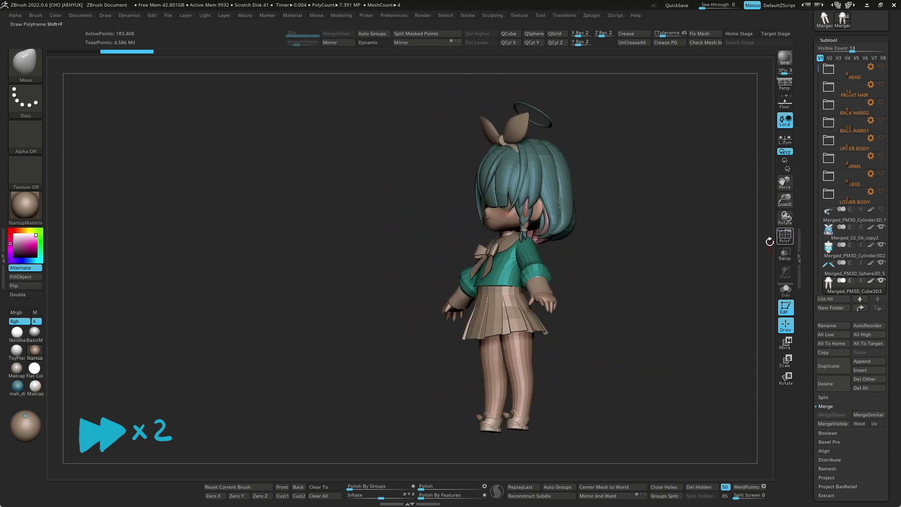
- Select the merged arms with the Transpose gizmo and check them from several angles
left_click(837, 273)
key("shift+f")
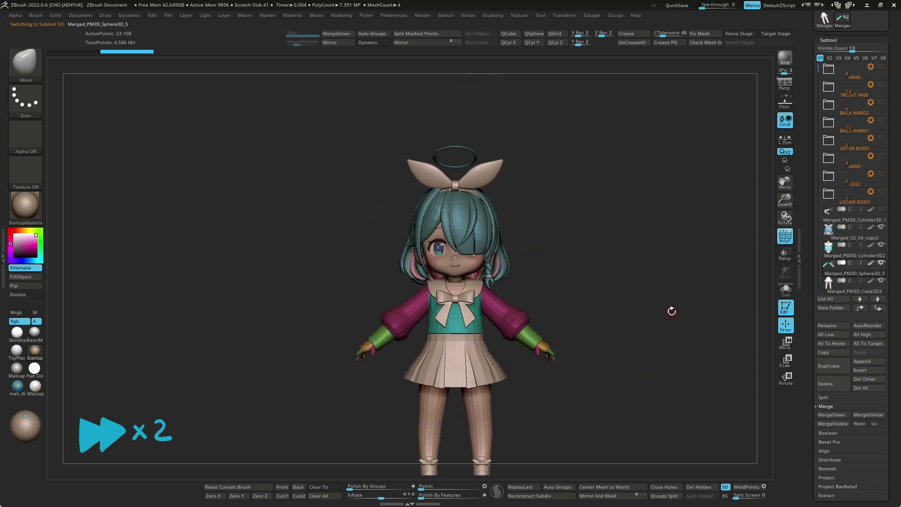
key("w")
left_click_drag(526, 236, 596, 288)
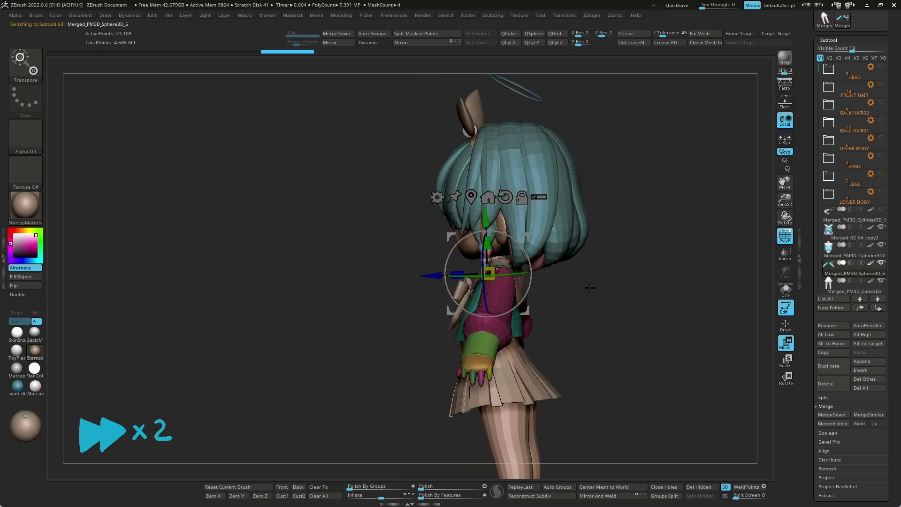
mouse_move(658, 302)
left_mouse_down()
mouse_move(535, 238)
mouse_move(536, 285)
left_mouse_up()
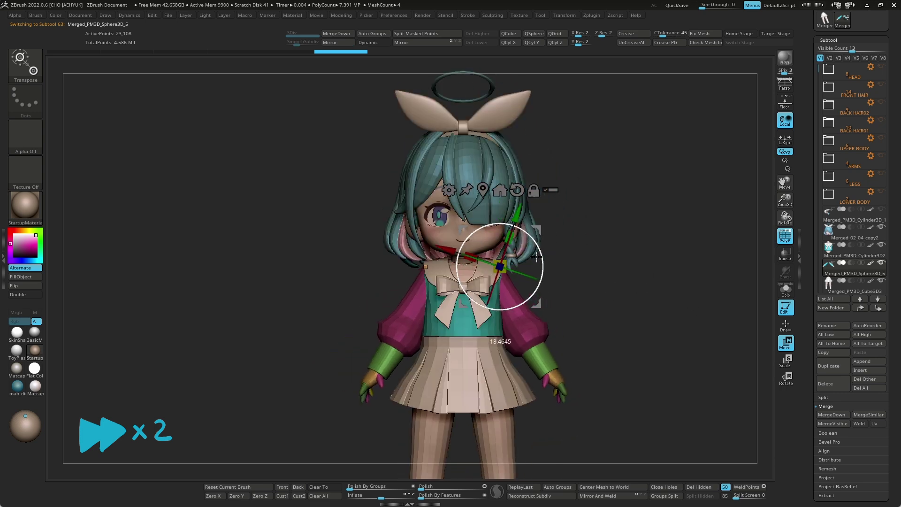
key("ctrl+shift+f")
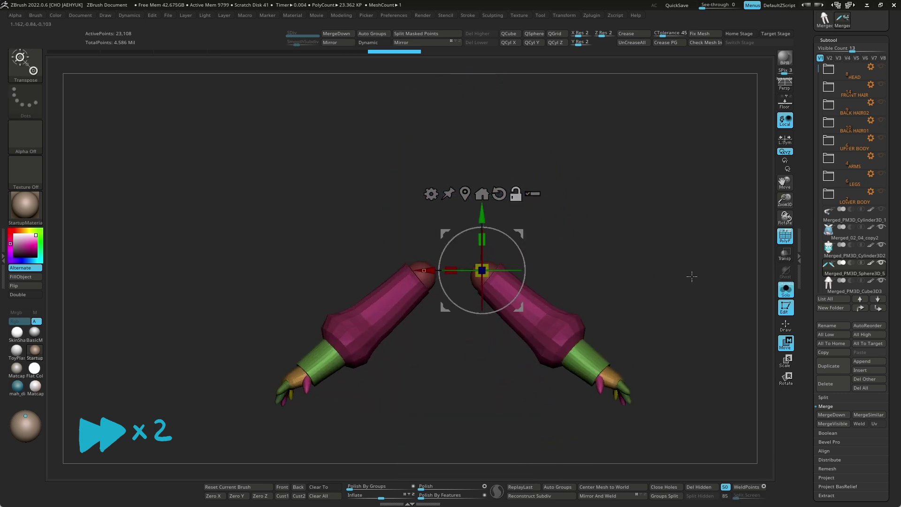
key("ctrl+shift+f")
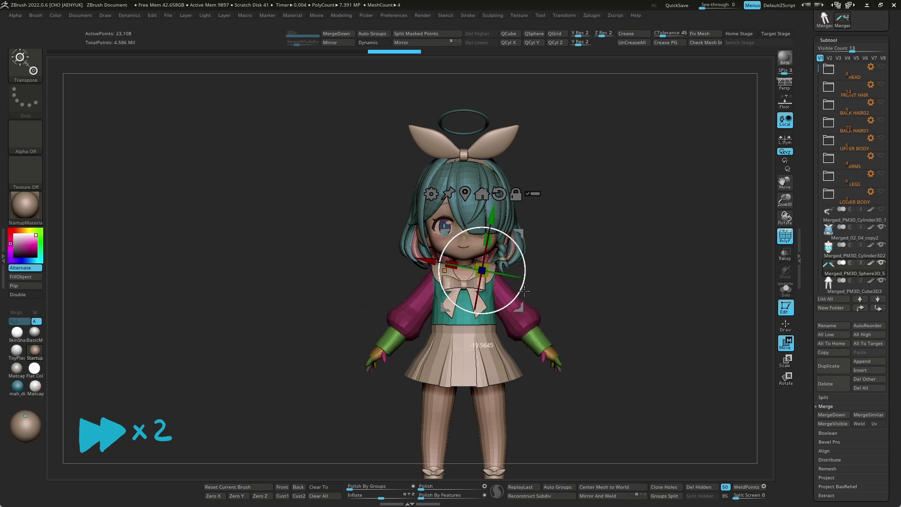
mouse_move(617, 337)
left_mouse_down()
mouse_move(592, 283)
mouse_move(747, 313)
mouse_move(563, 341)
mouse_move(588, 287)
left_mouse_up()
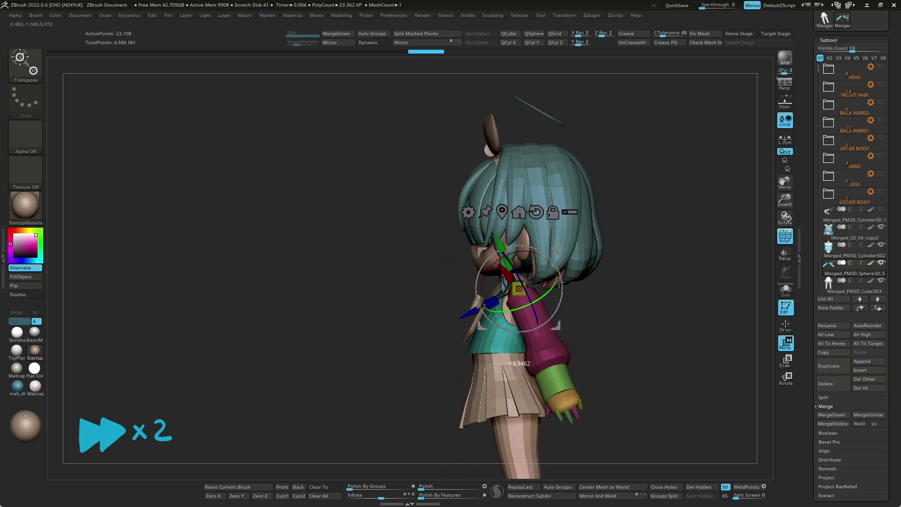
- Rotate the arms down toward the body and check the pose from the side
left_click_drag(542, 260, 526, 256)
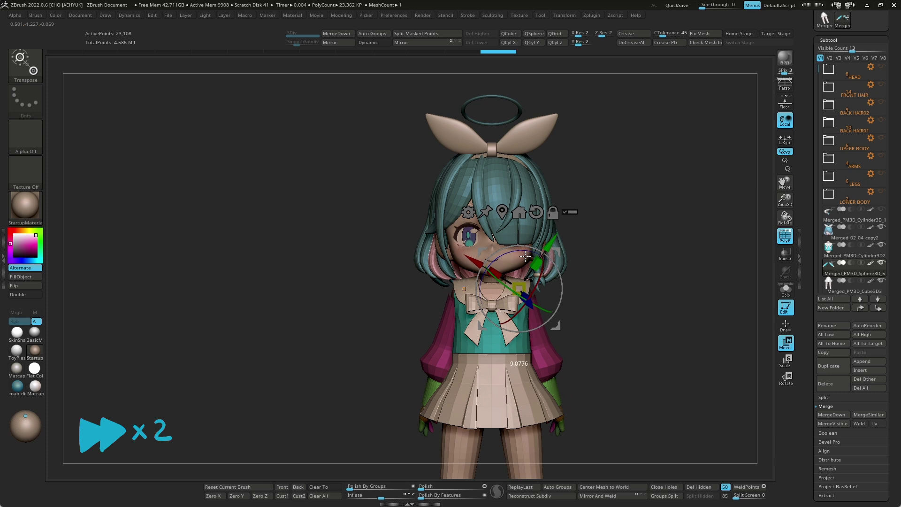
mouse_move(653, 292)
left_mouse_down()
mouse_move(567, 269)
mouse_move(653, 289)
left_mouse_up()
mouse_move(590, 266)
left_mouse_down()
mouse_move(716, 316)
mouse_move(690, 332)
mouse_move(620, 318)
mouse_move(633, 324)
left_mouse_up()
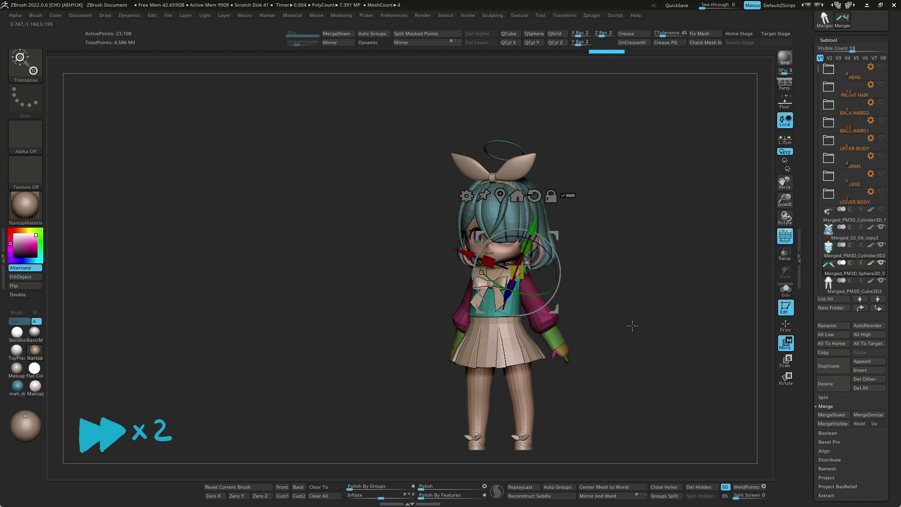
key("q")
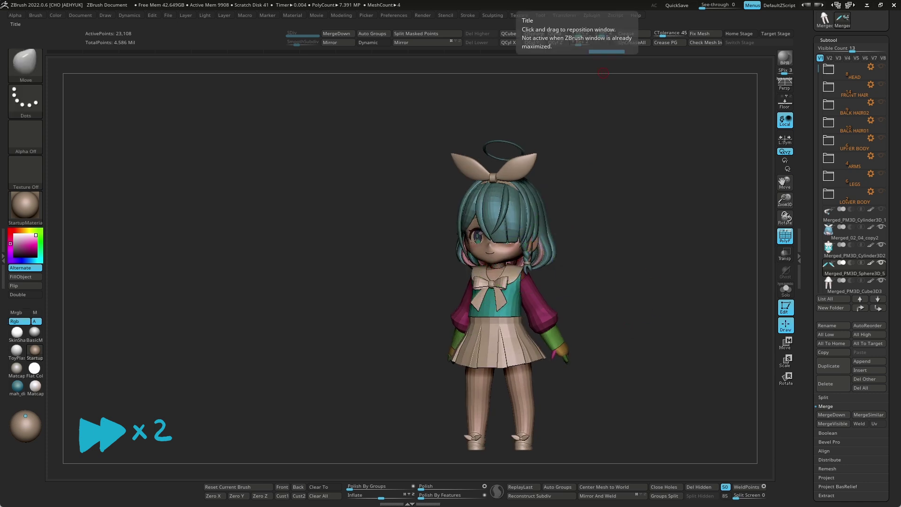
mouse_move(627, 313)
left_mouse_down()
mouse_move(633, 323)
mouse_move(583, 306)
left_mouse_up()
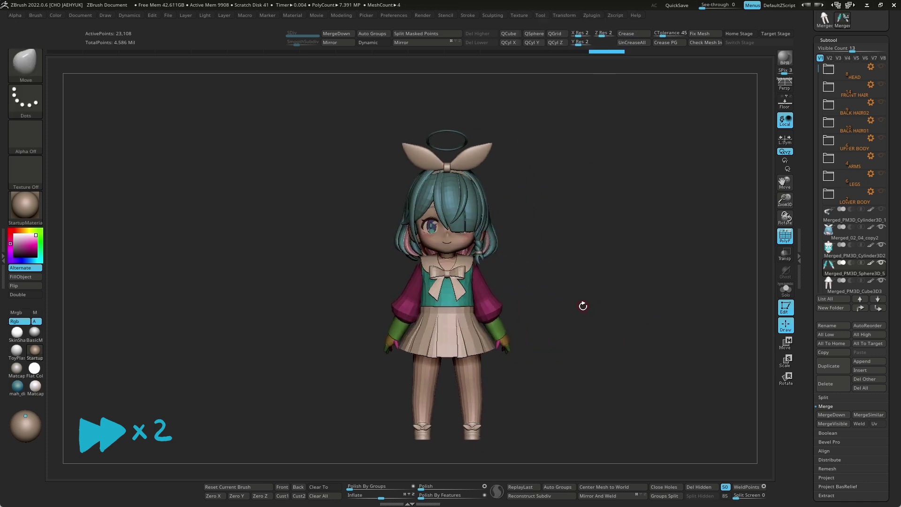
key("d")
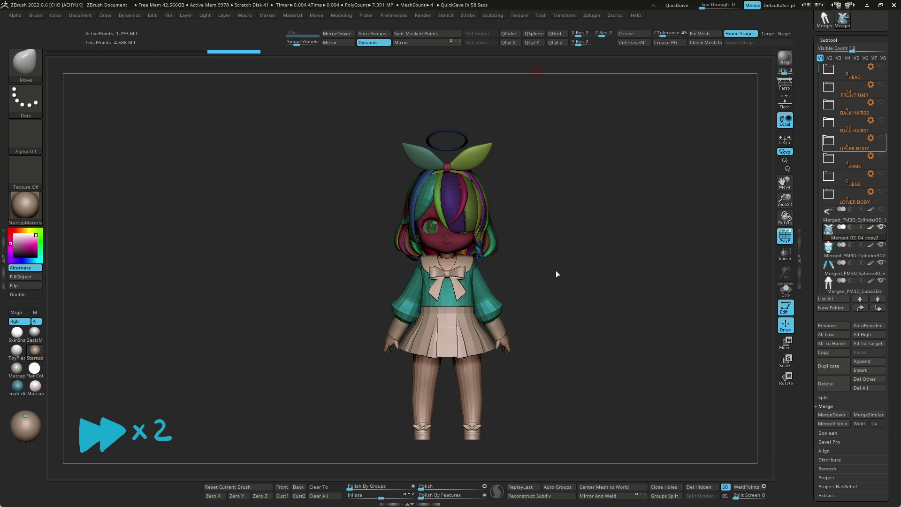
- Move the pivot to the collar and tilt the merged upper body slightly
left_click(479, 271, "alt")
key("w")
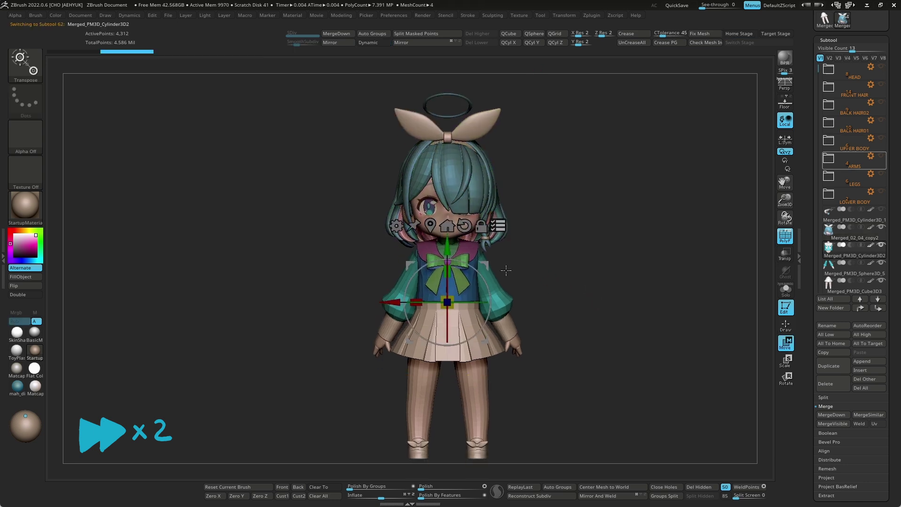
mouse_move(469, 285)
left_mouse_down("alt")
mouse_move(470, 229)
mouse_move(485, 248)
left_mouse_up("alt")
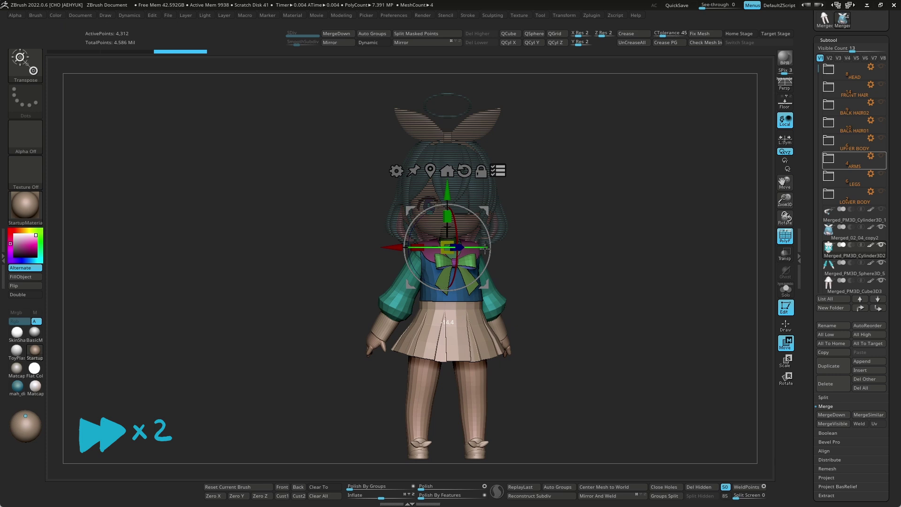
left_click_drag(478, 241, 424, 277)
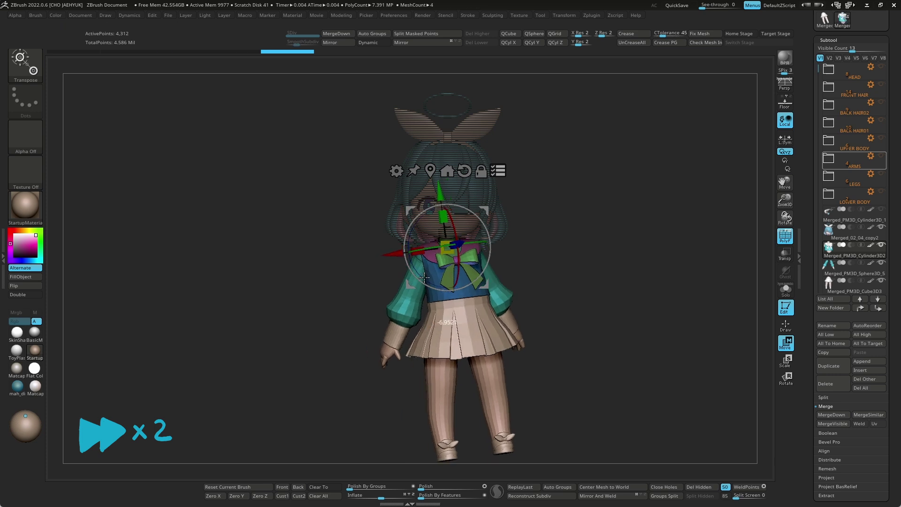
- Tilt the merged legs and skirt, then toggle dynamic subdivision on the head
left_click(467, 317, "alt")
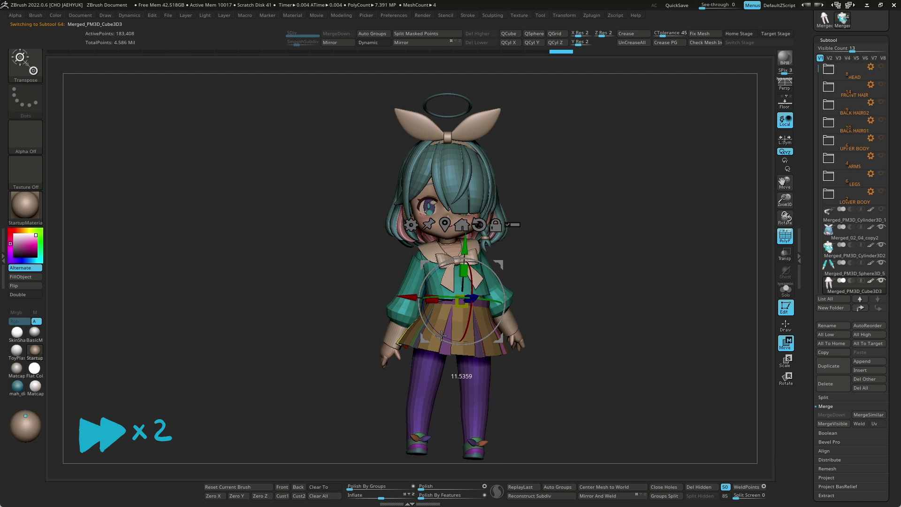
left_click_drag(441, 335, 564, 294)
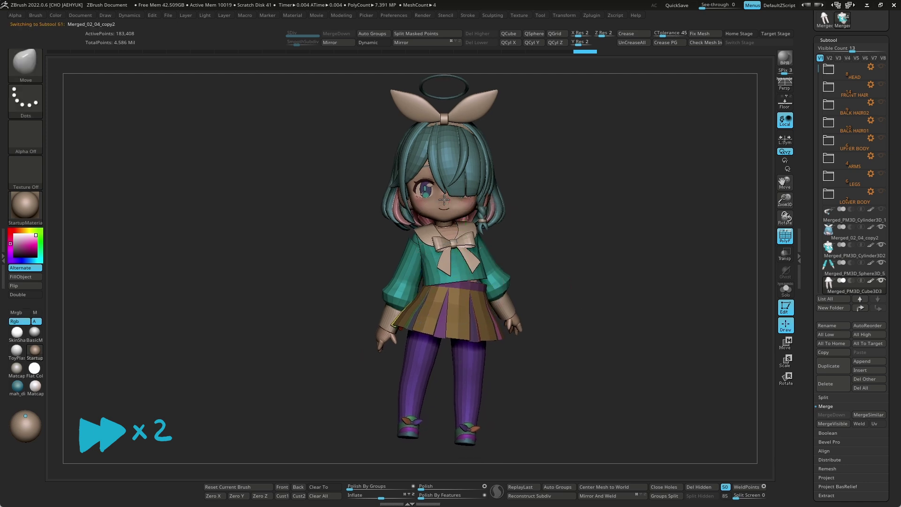
left_click(500, 183, "alt")
key("d")
key("shift+d")
left_click_drag(585, 228, 505, 230)
left_click_drag(592, 254, 484, 230)
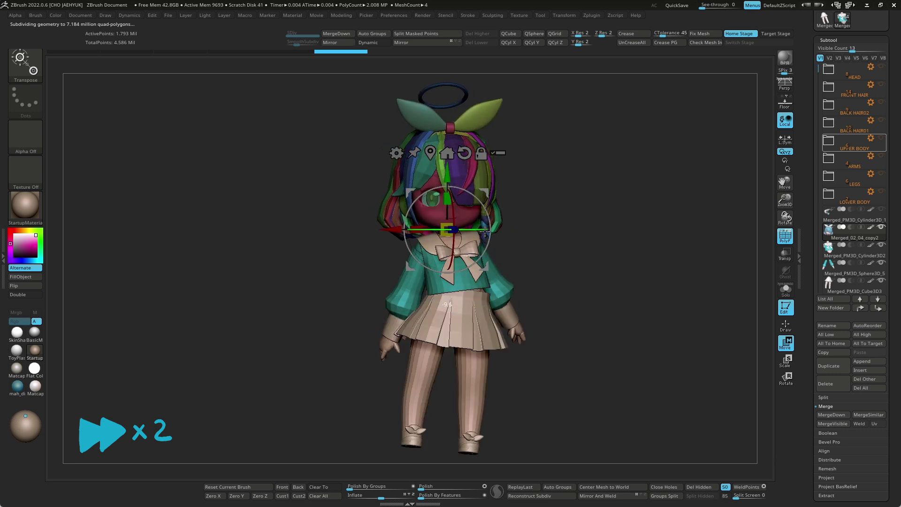
- Tilt the head and hair slightly with the Transpose gizmo
mouse_move(475, 233)
left_mouse_down()
mouse_move(537, 233)
mouse_move(419, 254)
mouse_move(537, 260)
left_mouse_up()
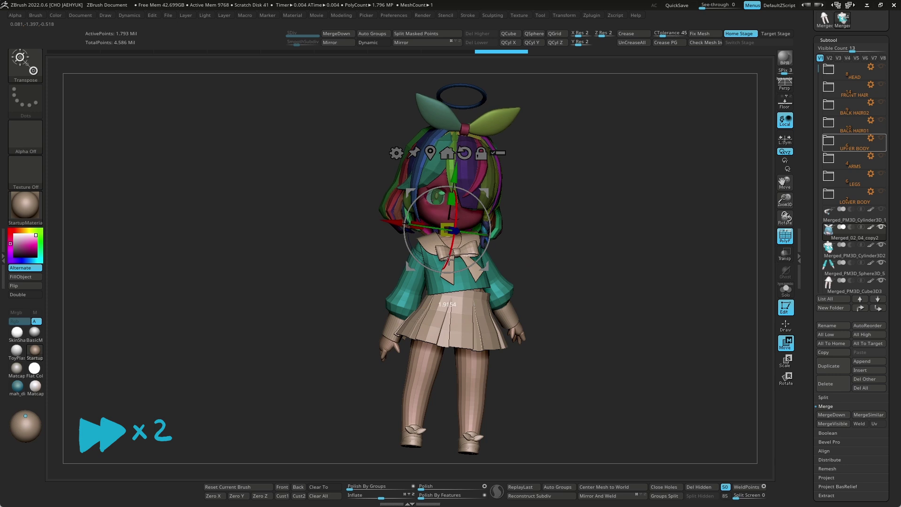
key("q")
left_click_drag(543, 267, 404, 253)
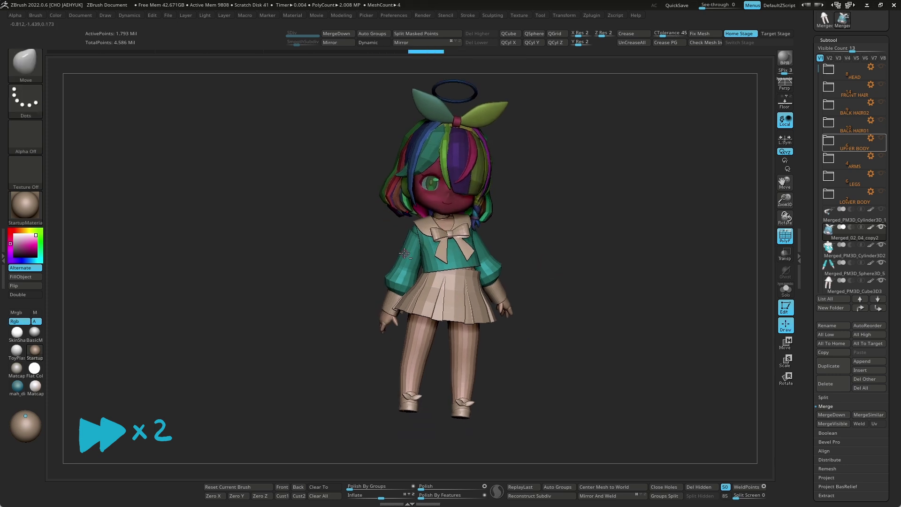
- Hide one arm of the soloed arms to split it off as its own subtool
left_click(432, 247, "alt")
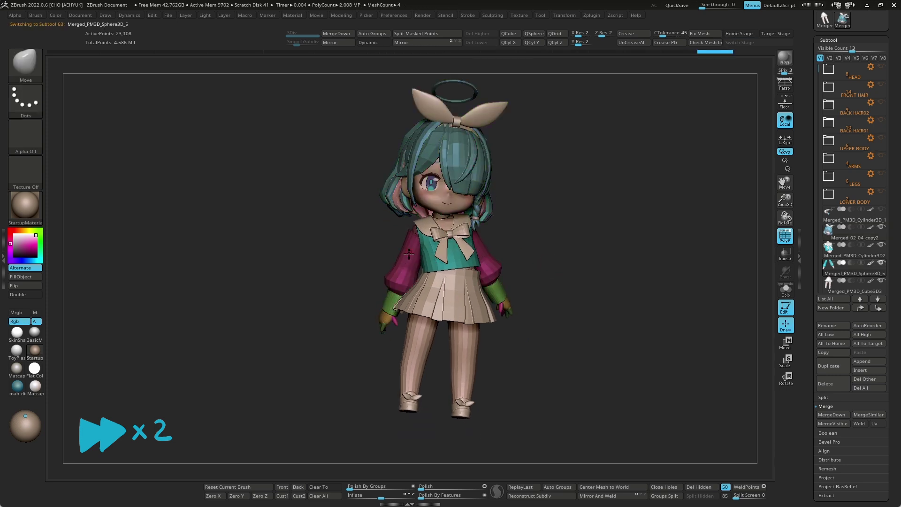
key("ctrl+shift+s")
left_click_drag(478, 254, 479, 255, "ctrl+shift")
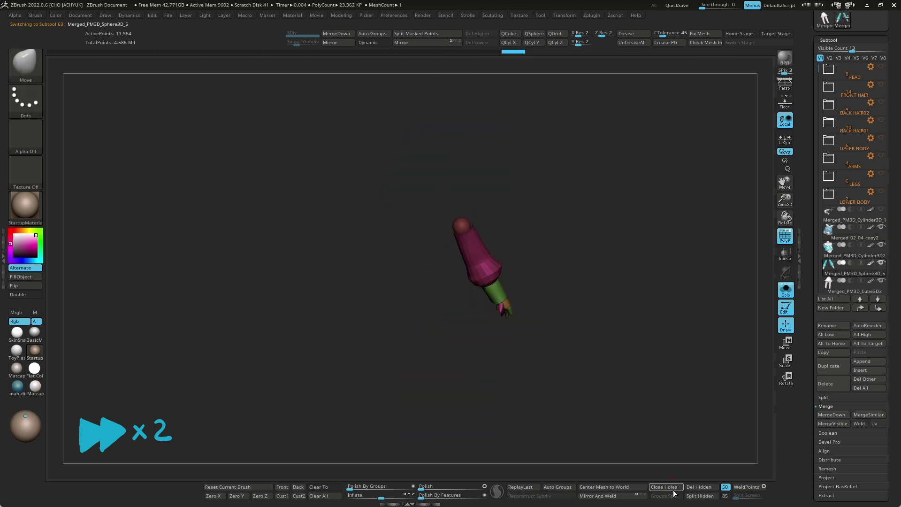
left_click(786, 291)
key("w")
left_click_drag(602, 258, 610, 270)
left_click(464, 289)
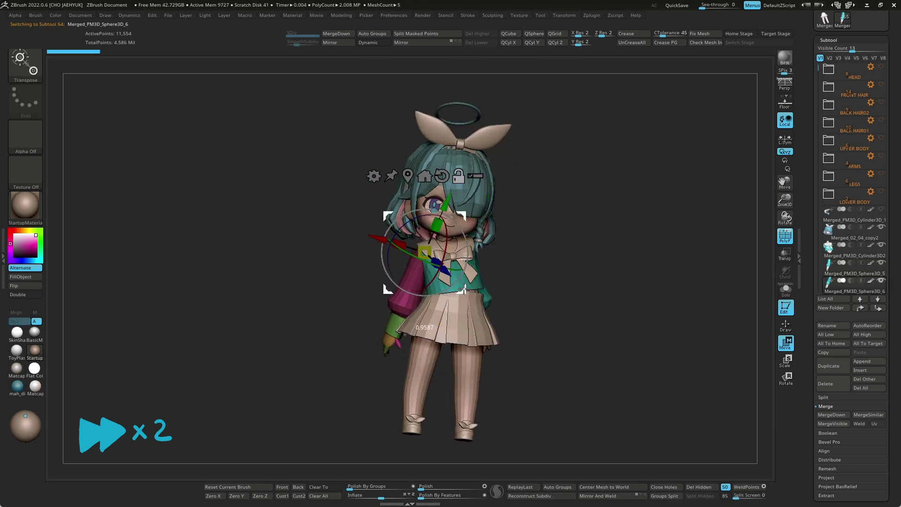
left_click_drag(556, 252, 662, 292)
- Solo the skirt-and-legs subtool and split the skirt away from the legs with Split Hidden
mouse_move(617, 319)
left_mouse_down()
mouse_move(596, 334)
mouse_move(563, 305)
mouse_move(547, 328)
left_mouse_up()
left_click(437, 273)
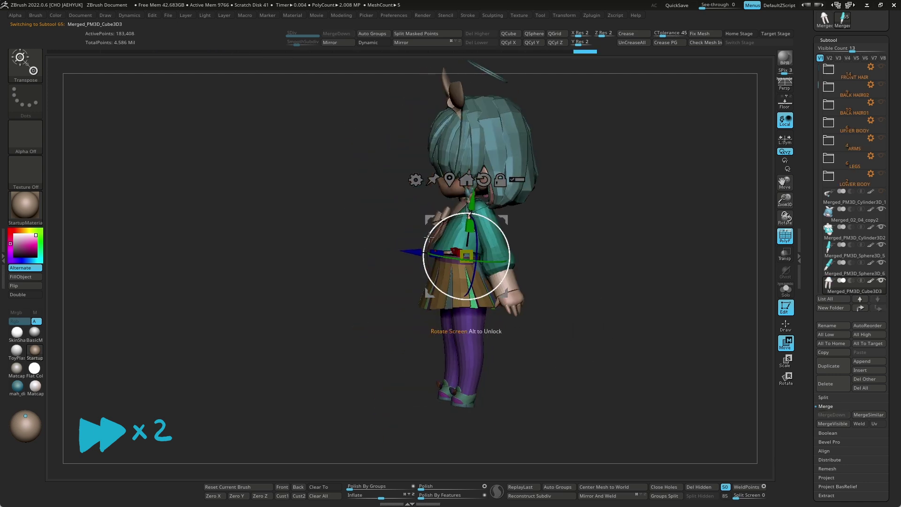
key("q")
left_click_drag(562, 338, 572, 346)
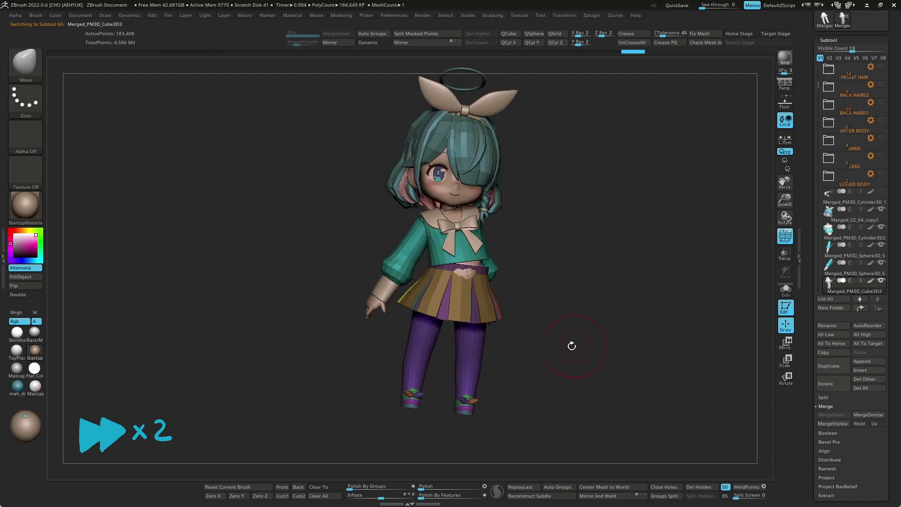
left_click(786, 289)
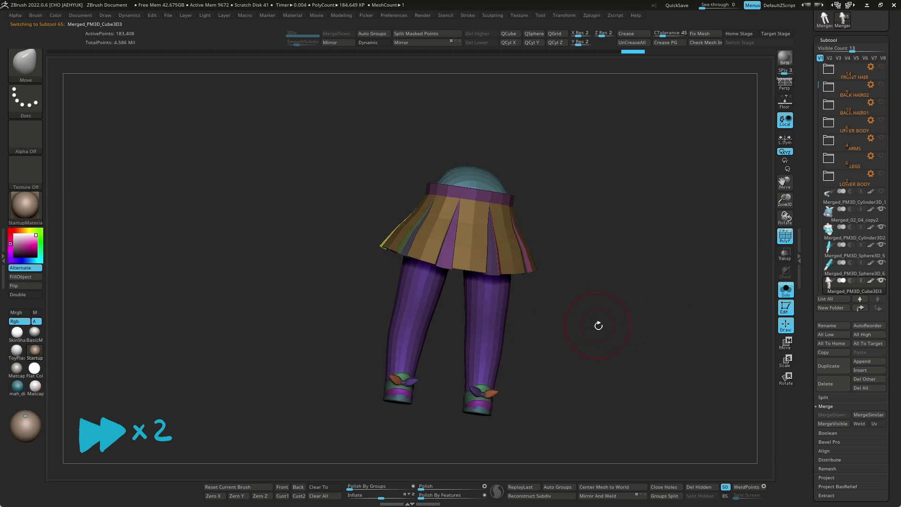
left_click(480, 321, "ctrl+shift")
left_click(338, 419, "ctrl+shift")
left_click_drag(356, 366, 684, 478, "ctrl+alt+shift")
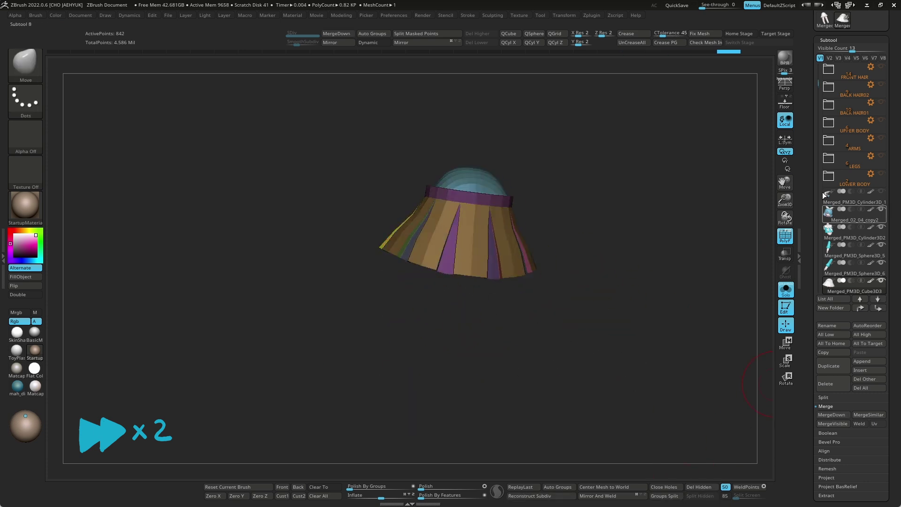
scroll(825, 195, "down", 3)
left_click(845, 214)
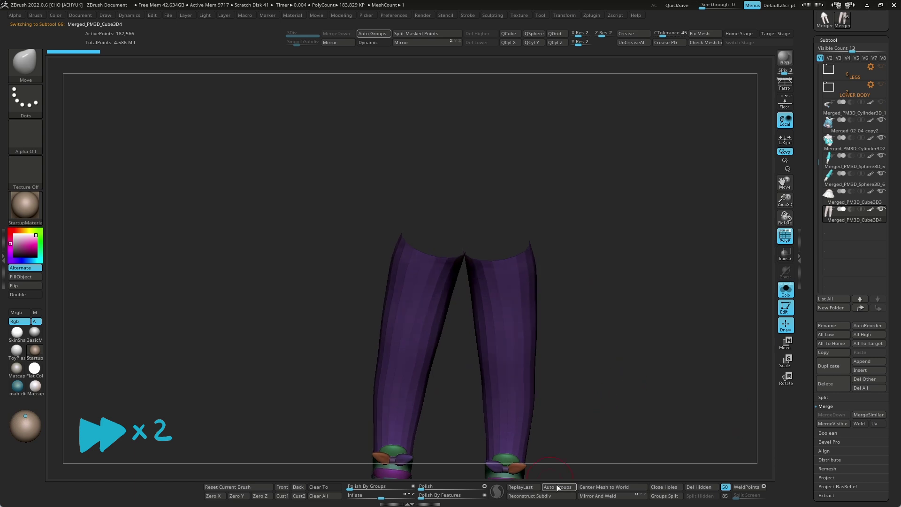
- Split one leg off from the other into its own subtool
left_click_drag(600, 394, 660, 326)
left_click(414, 368, "ctrl+alt+shift")
left_click(407, 388, "ctrl+alt+shift")
left_click(700, 496)
left_click(785, 290)
- Isolate the right leg Merged_PM3D_Cube3D5 and set the Transpose gizmo pivot on it
key("w")
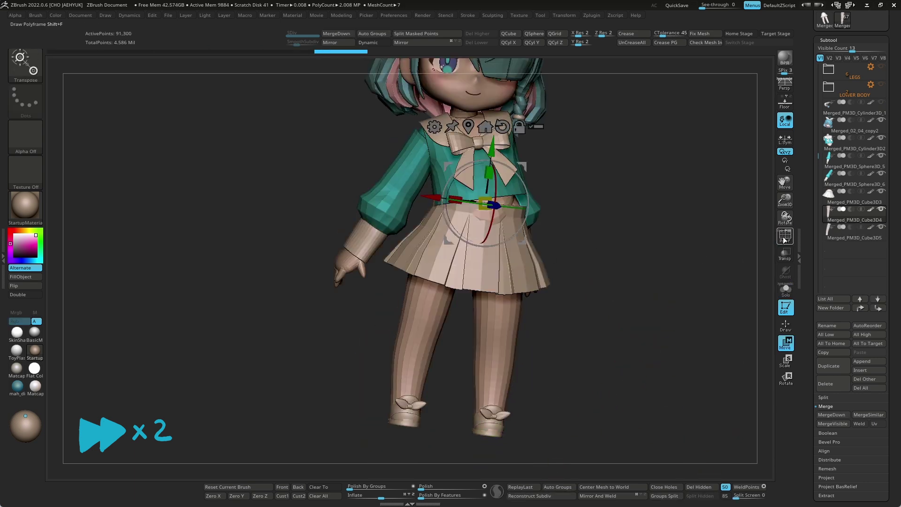
left_click(784, 236)
left_click(787, 290)
left_click_drag(521, 164, 537, 195)
left_click(785, 236)
left_click(786, 290)
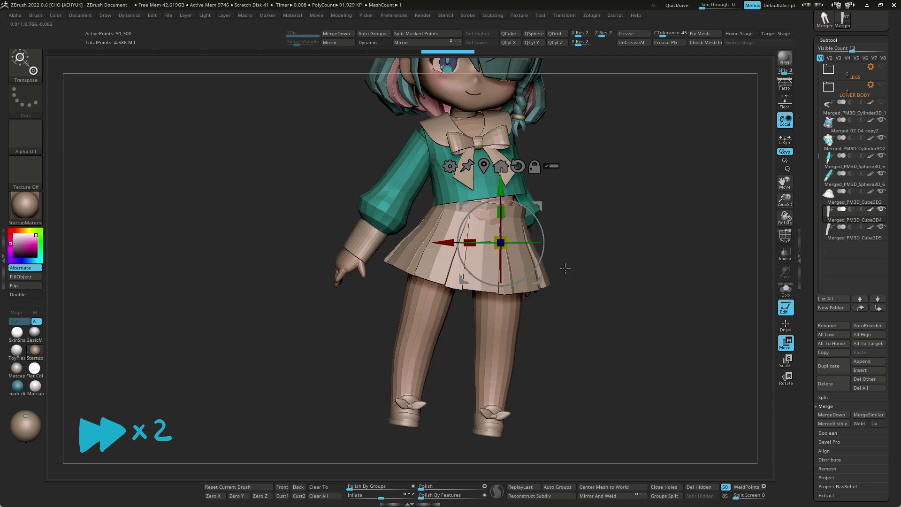
- Rotate the right leg slightly outward with the Transpose gizmo
key("q")
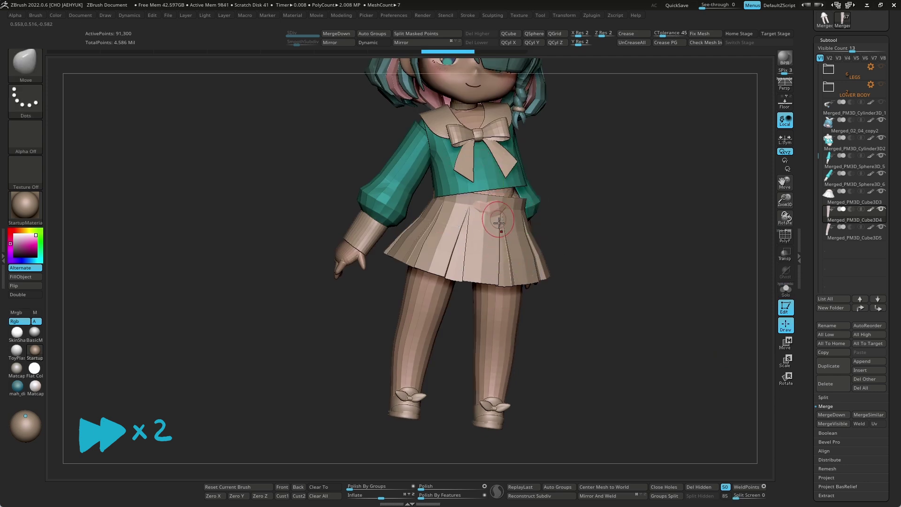
key("w")
mouse_move(516, 305)
left_mouse_down()
mouse_move(529, 316)
mouse_move(571, 298)
left_mouse_up()
key("q")
key("w")
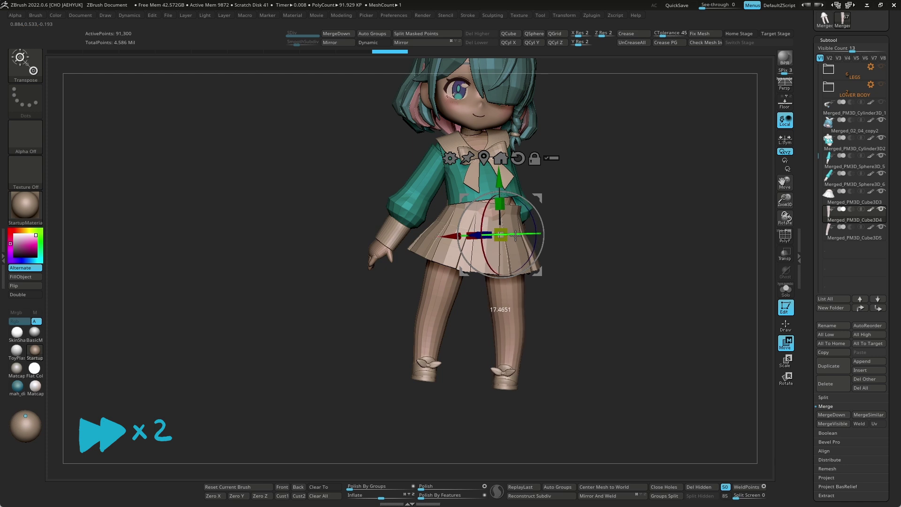
key("q")
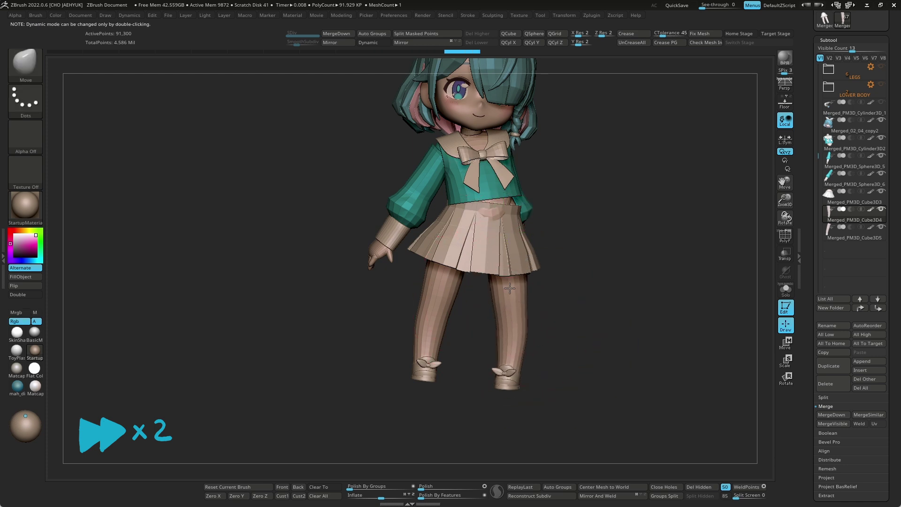
left_click(506, 357, "alt")
left_click_drag(481, 346, 554, 329)
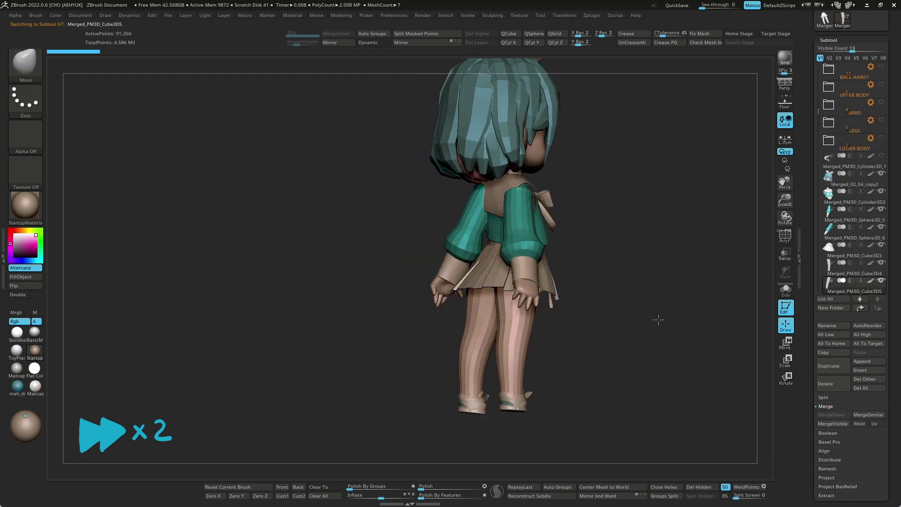
- Lasso-mask the upper thigh of the selected leg with MaskLasso
key("b")
key("m")
key("l")
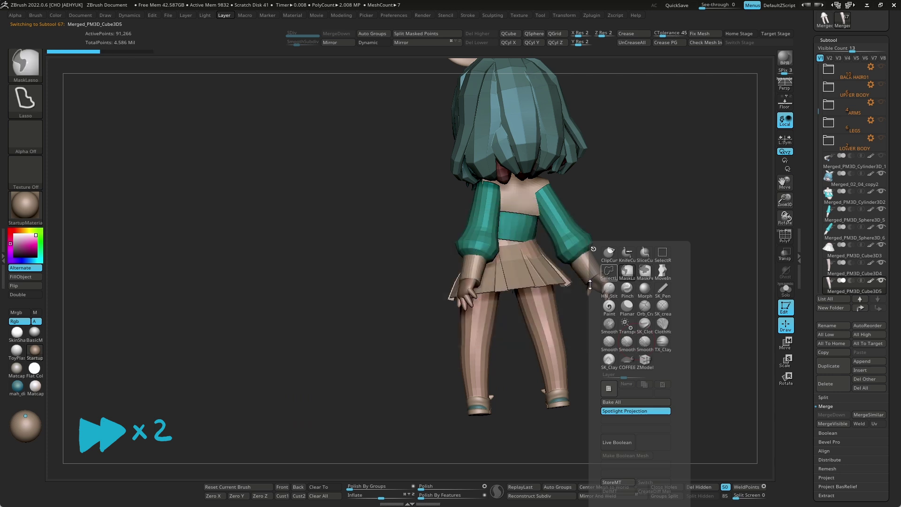
mouse_move(578, 320)
left_mouse_down("ctrl")
mouse_move(596, 450)
mouse_move(634, 368)
mouse_move(628, 316)
mouse_move(643, 316)
mouse_move(645, 307)
mouse_move(663, 328)
left_mouse_up("ctrl")
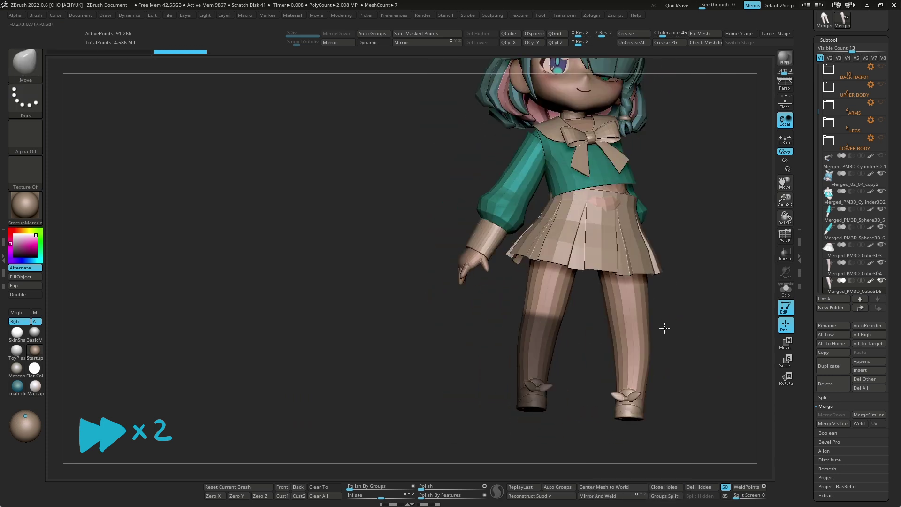
- Rotate the unmasked shin so the lower leg lifts up behind her at the knee
key("w")
mouse_move(582, 281)
left_mouse_down()
mouse_move(520, 352)
mouse_move(485, 341)
left_mouse_up()
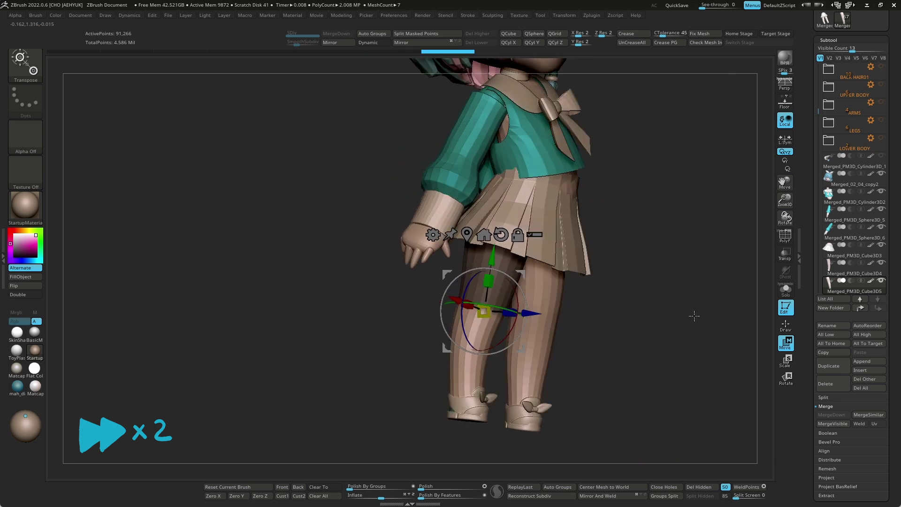
mouse_move(485, 341)
left_mouse_down()
mouse_move(513, 339)
mouse_move(497, 324)
left_mouse_up()
left_click_drag(655, 331, 614, 333)
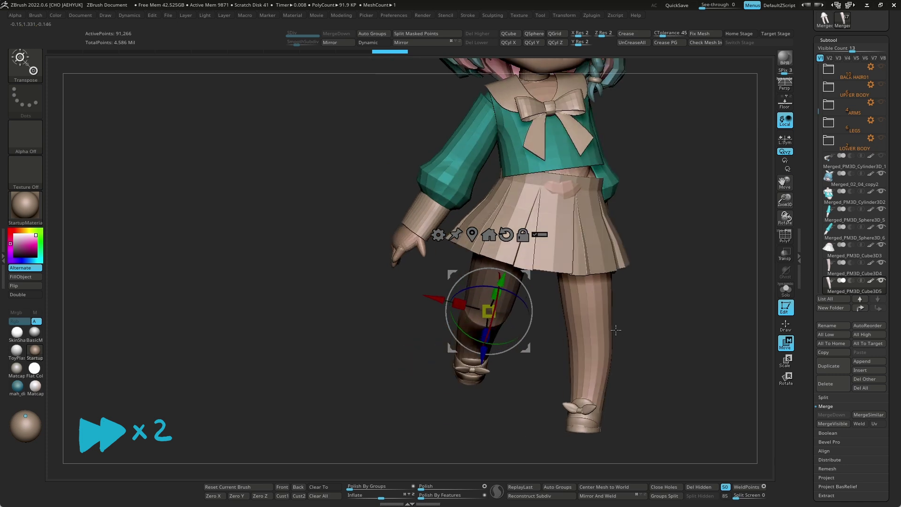
key("q")
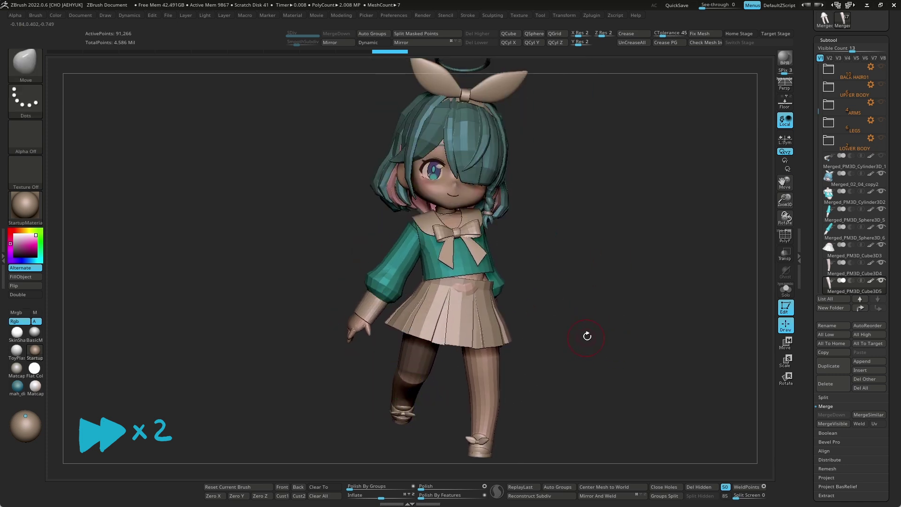
left_click(456, 317, "alt")
left_click(785, 236)
left_click(785, 289)
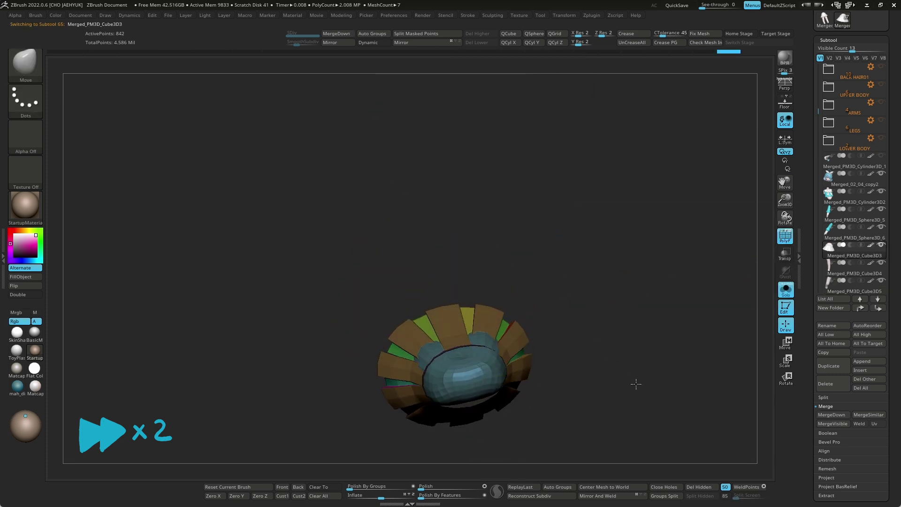
- Zoom in on the head and select Merged_02_04_copy2 with its face, hair and ribbon polygroups shown
key("Down")
key("Up")
key("Up")
key("shift+f")
key("w")
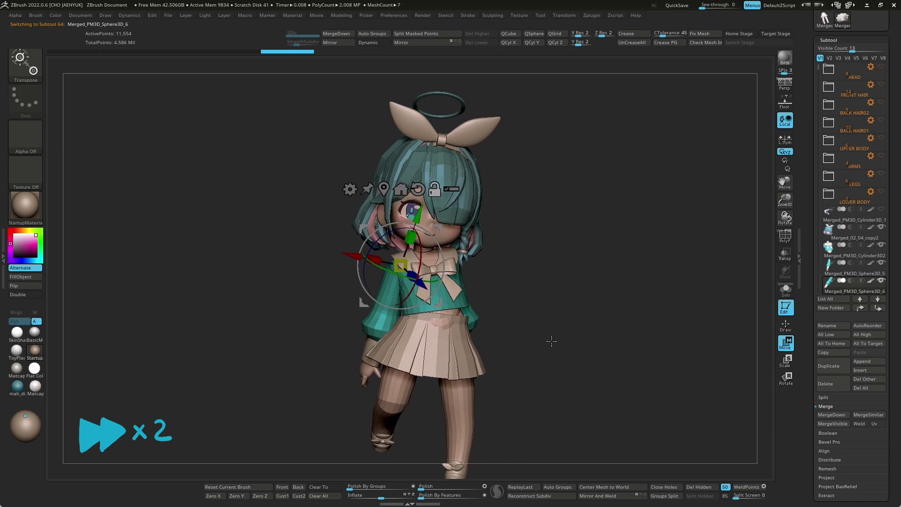
key("q")
left_click_drag(552, 341, 591, 281)
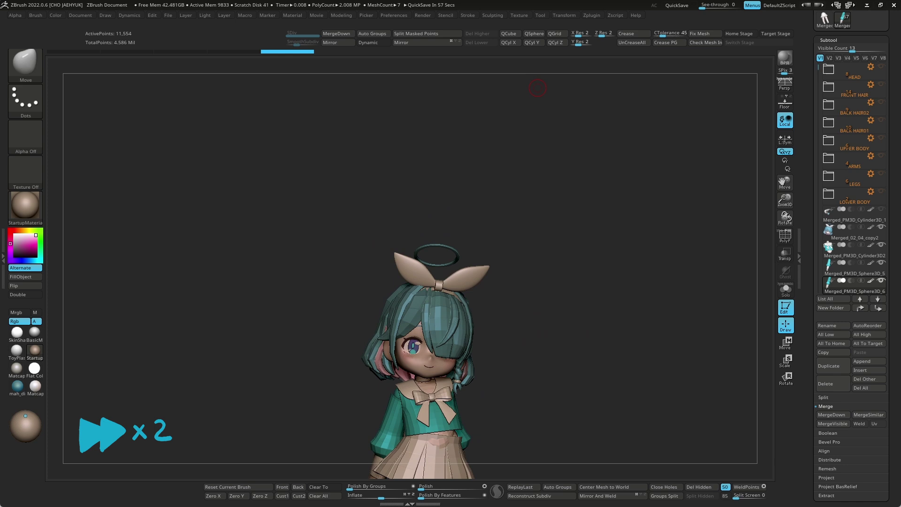
scroll(567, 311, "up", 3)
scroll(626, 362, "up", 3)
key("Up")
key("Up")
key("Up")
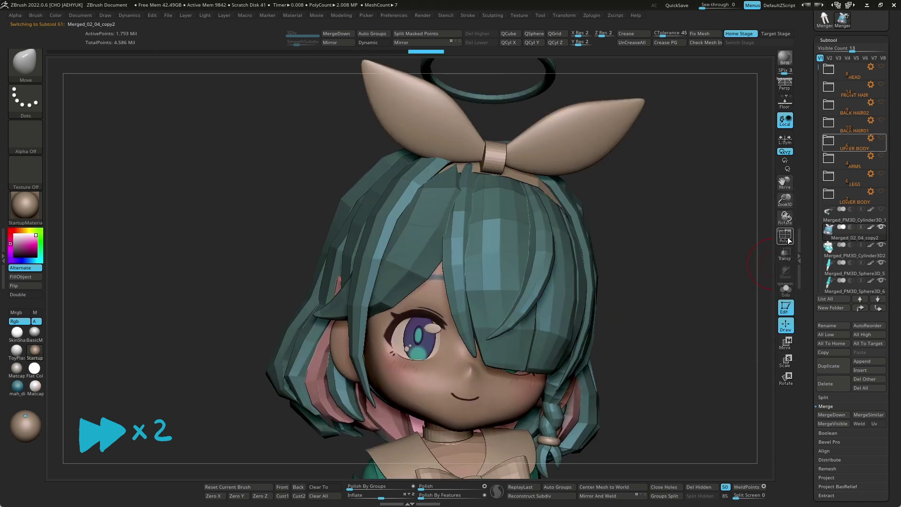
key("shift+f")
left_click_drag(638, 351, 707, 168)
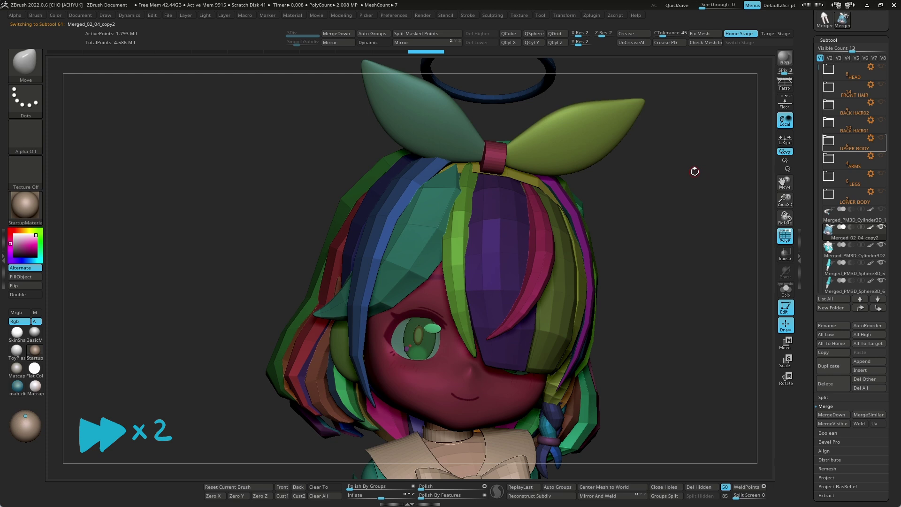
- Duplicate the eyes subtool as Merged_02_04_copy3 and turn off transparency
left_click(783, 290)
left_click(365, 313, "ctrl+shift")
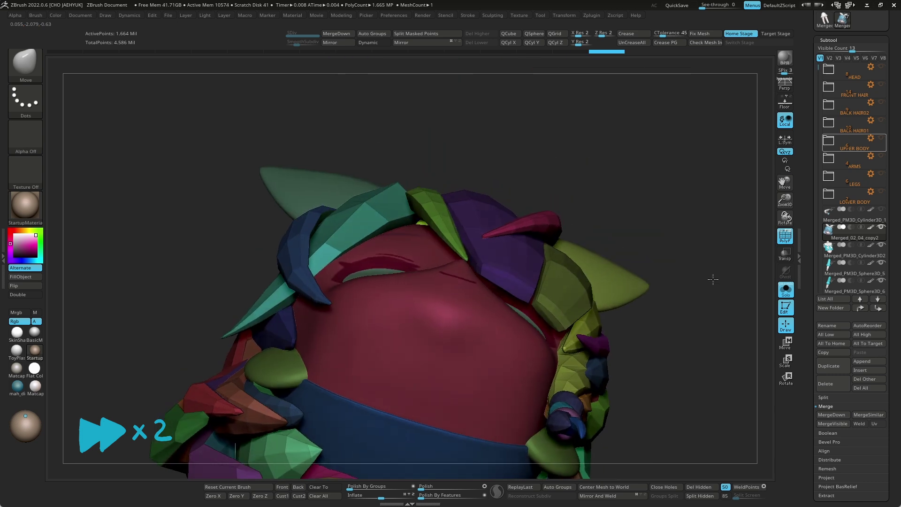
left_click(700, 495)
left_click(785, 253)
left_click(786, 289)
- Move the eye copy into place on the face with the Transpose gizmo
key("w")
left_click(785, 290)
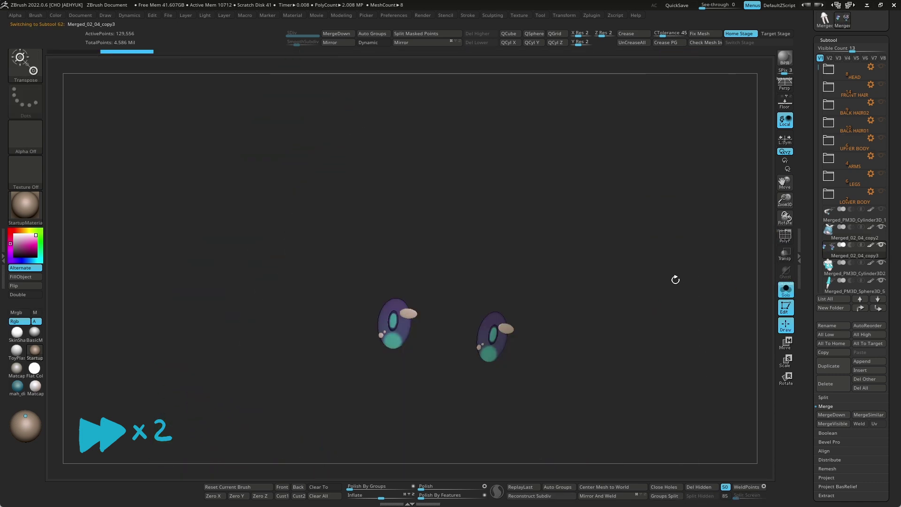
key("w")
left_click(786, 289)
left_click(393, 322)
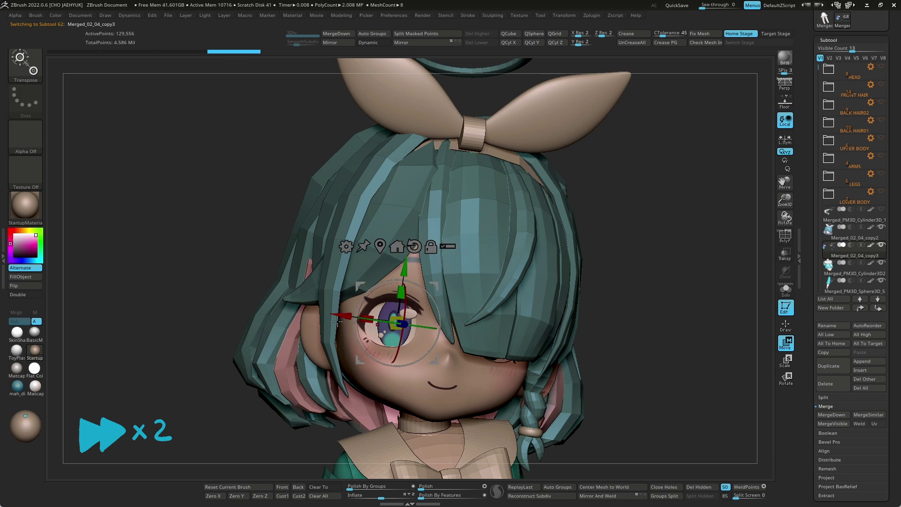
right_click_drag(367, 303, 438, 303)
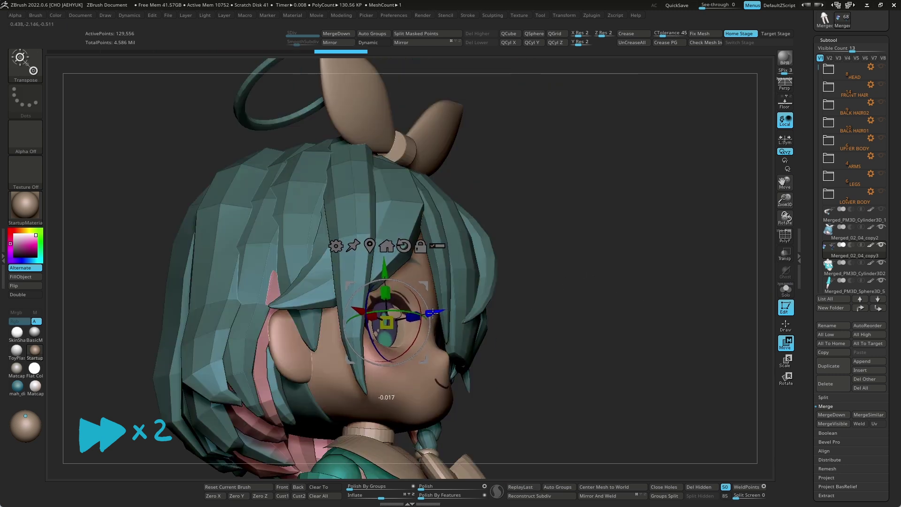
left_click_drag(639, 316, 670, 299)
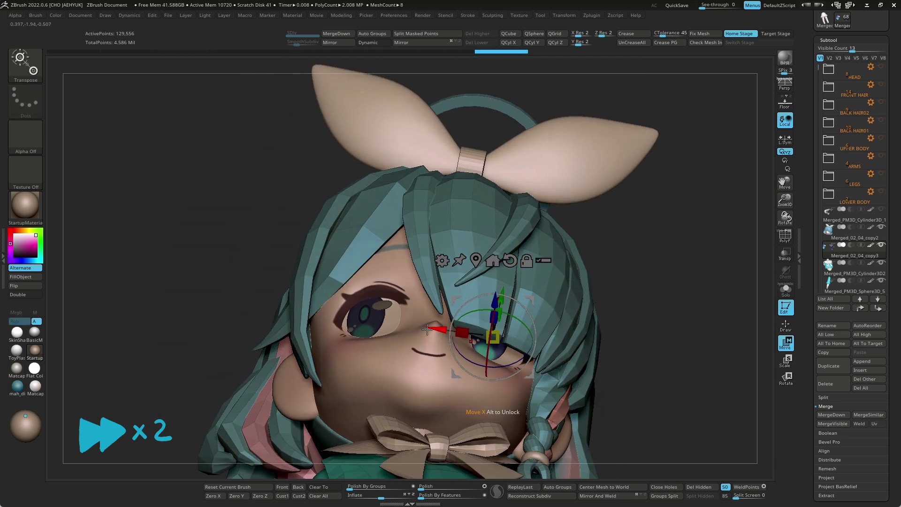
key("f")
key("q")
mouse_move(648, 345)
left_mouse_down()
mouse_move(614, 346)
mouse_move(627, 358)
mouse_move(598, 328)
left_mouse_up()
left_click(459, 241, "alt")
key("w")
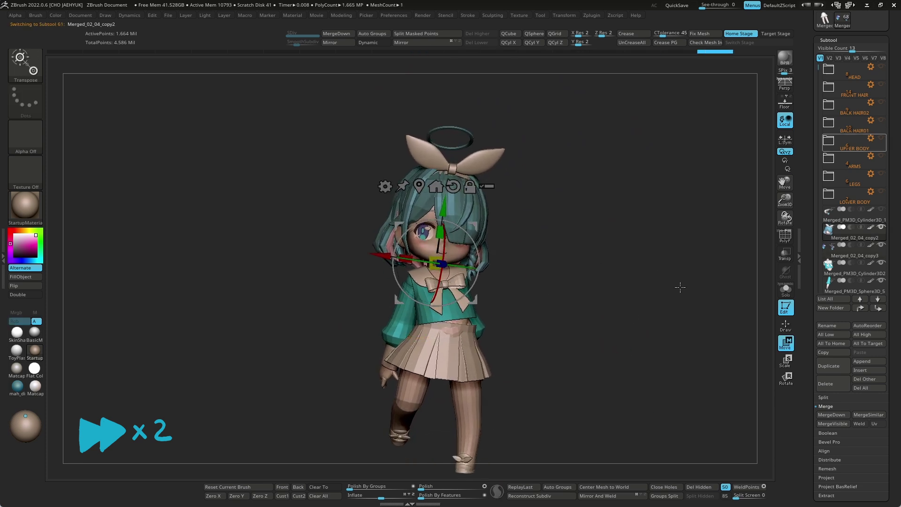
- Rotate the eyes piece slightly and step to the Merged_PM3D_Cylinder3D2 subtool
left_click_drag(437, 276, 434, 287)
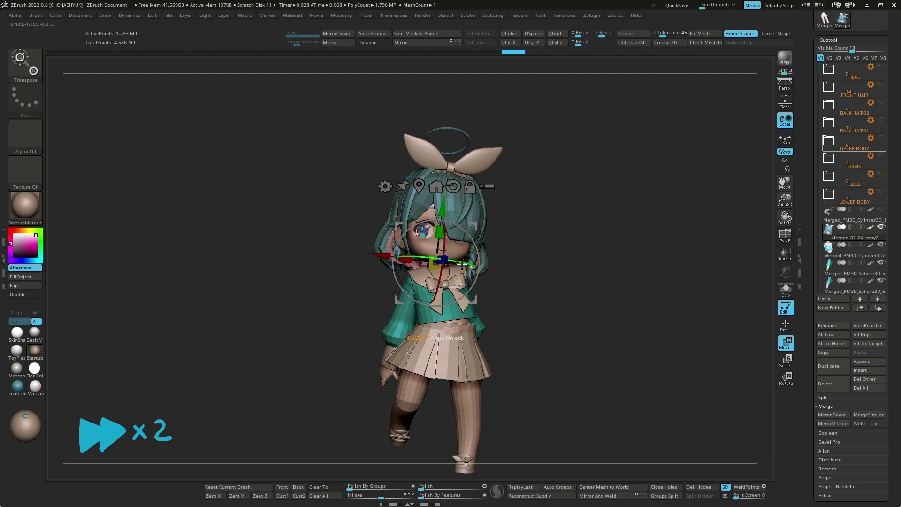
key("q")
left_click_drag(569, 342, 551, 326)
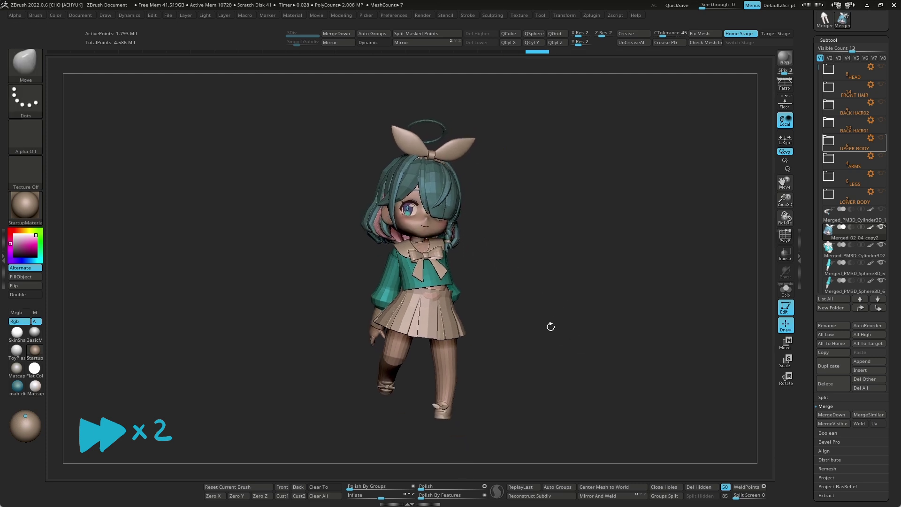
key("Down")
left_click_drag(493, 255, 474, 288, "alt")
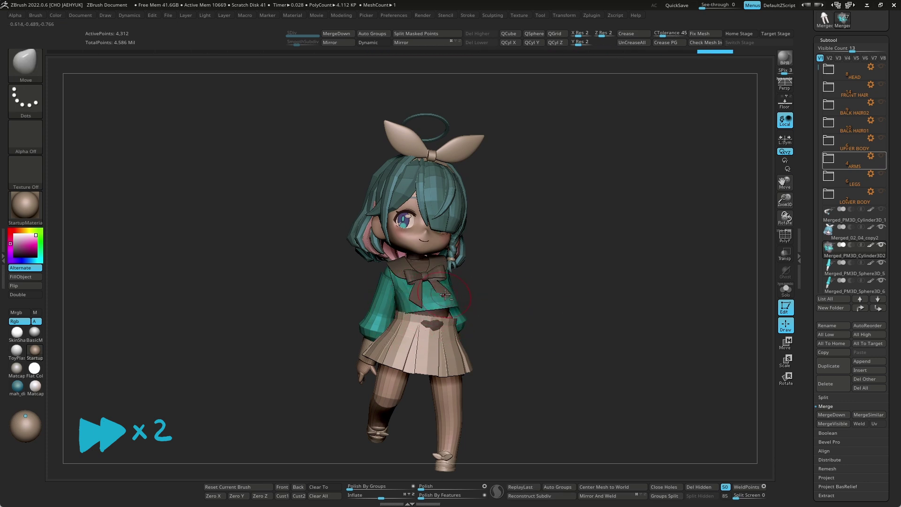
left_click_drag(439, 300, 440, 287, "alt")
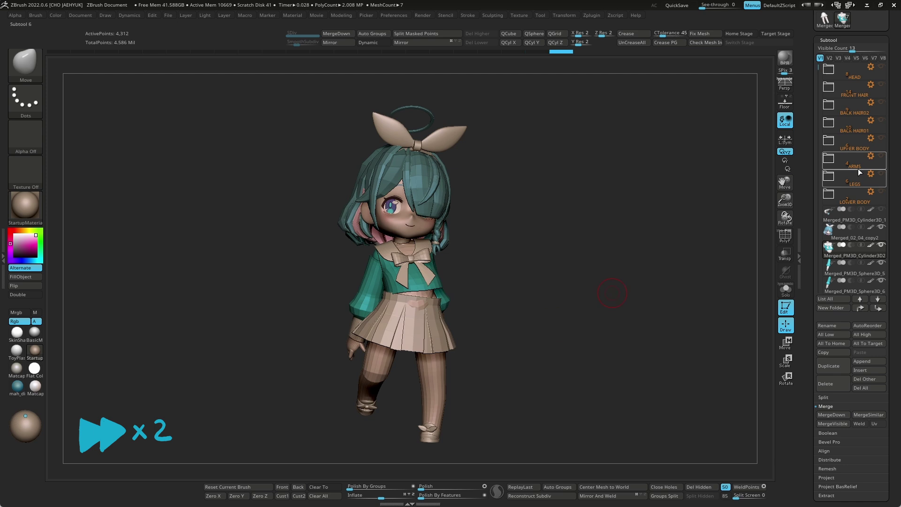
- Rotate the weapon to lie horizontally and move it down to the character's waist
left_click(854, 216)
key("w")
left_click_drag(470, 315, 625, 316)
left_click_drag(282, 320, 474, 323, "alt")
mouse_move(472, 291)
left_mouse_down()
mouse_move(432, 331)
mouse_move(374, 361)
left_mouse_up()
mouse_move(595, 315)
left_mouse_down()
mouse_move(564, 345)
mouse_move(543, 335)
mouse_move(450, 346)
left_mouse_up()
left_click(442, 247, "alt")
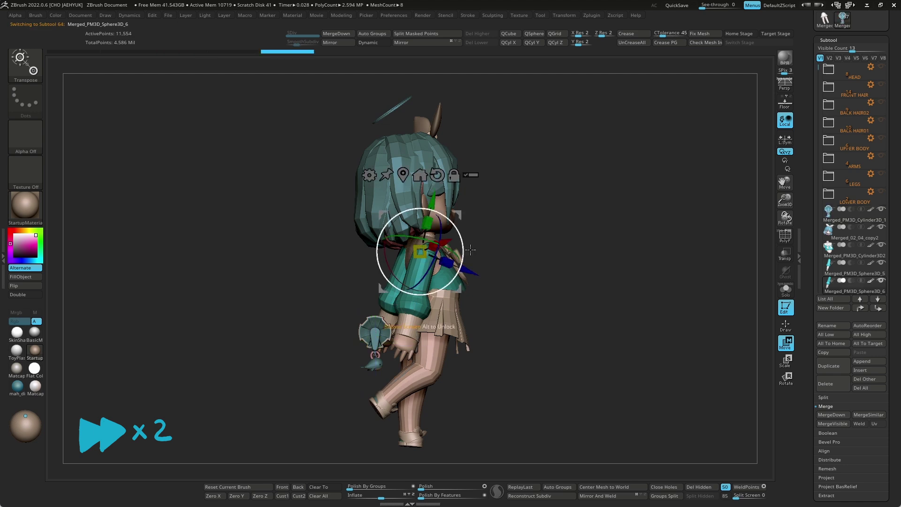
- Check the weapon and skirt placement by selecting each and orbiting around the character
left_click_drag(516, 300, 549, 305)
left_click(488, 331, "alt")
left_click_drag(443, 378, 644, 352)
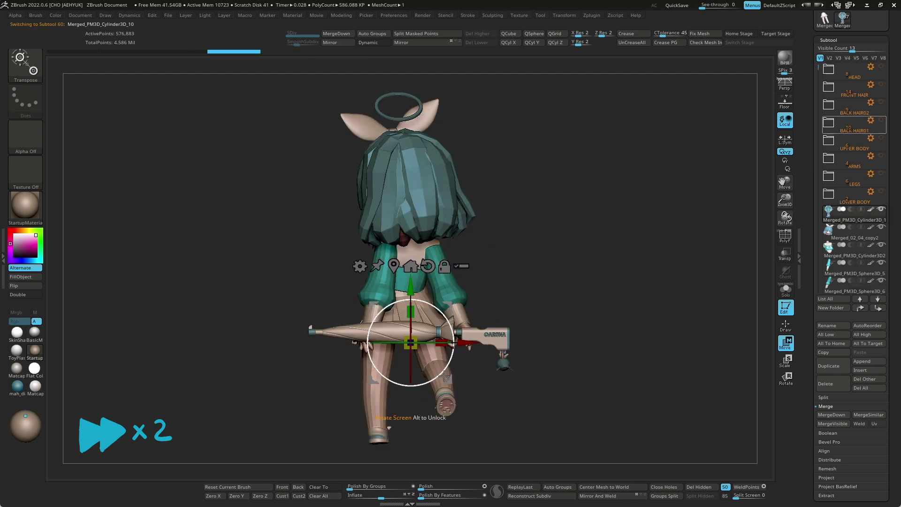
left_click_drag(541, 356, 674, 346)
key("q")
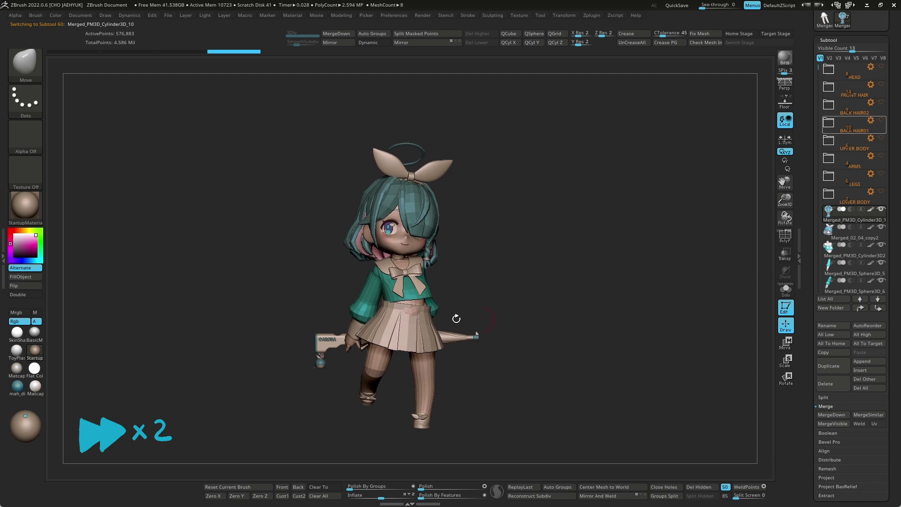
left_click(414, 329, "alt")
key("w")
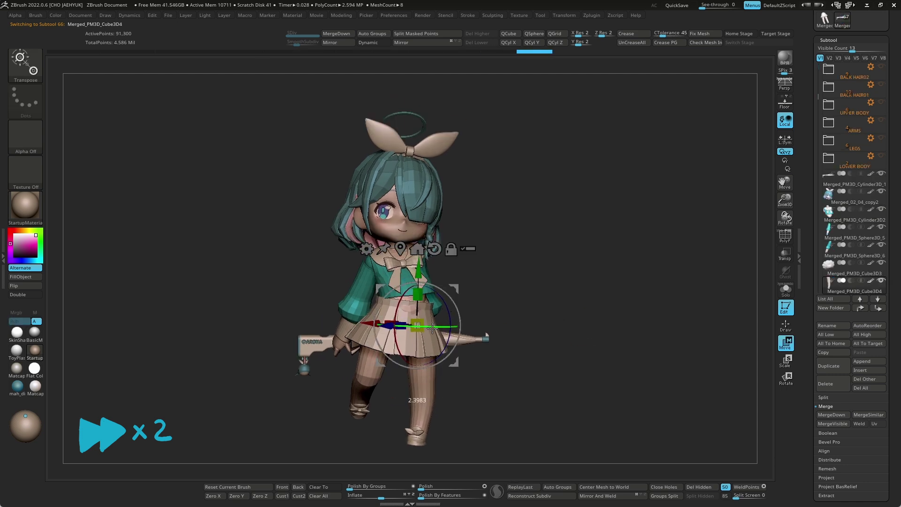
key("q")
- Zoom in on the head and select the face subtool 01_18
left_click_drag(474, 356, 495, 378)
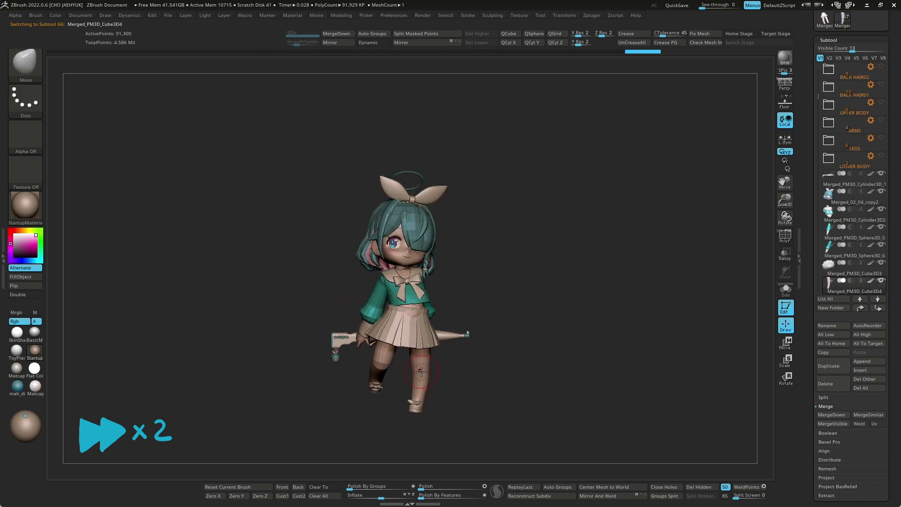
left_click_drag(465, 350, 506, 326)
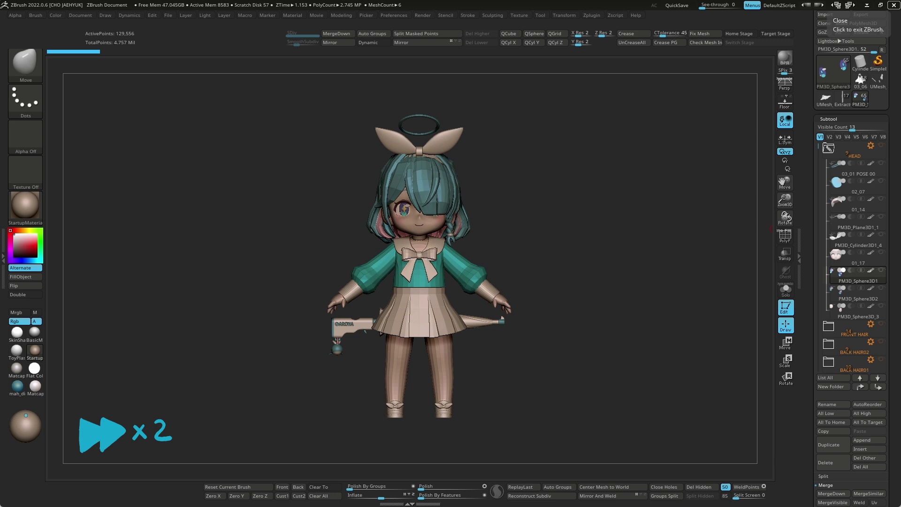
mouse_move(606, 347)
left_mouse_down("alt")
mouse_move(604, 374)
mouse_move(644, 322)
mouse_move(750, 314)
left_mouse_up("alt")
left_click(451, 263, "alt")
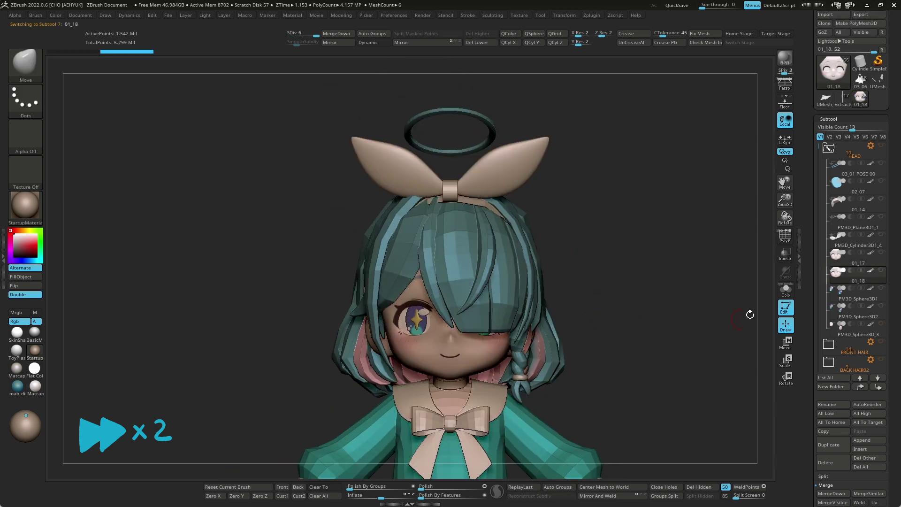
- Solo the face and mask an oval mouth below the nose, then invert the mask
key("shift+ctrl+s")
mouse_move(604, 387)
left_mouse_down("alt")
mouse_move(643, 358)
mouse_move(628, 342)
mouse_move(611, 367)
left_mouse_up("alt")
key("space")
left_click(471, 310)
left_click(436, 366, "ctrl")
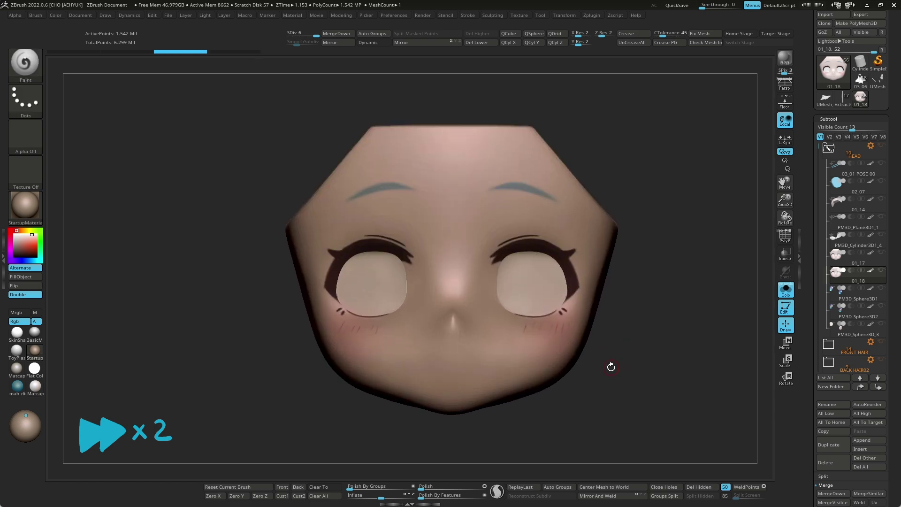
mouse_move(664, 342)
left_mouse_down()
mouse_move(655, 324)
mouse_move(636, 336)
mouse_move(655, 336)
left_mouse_up()
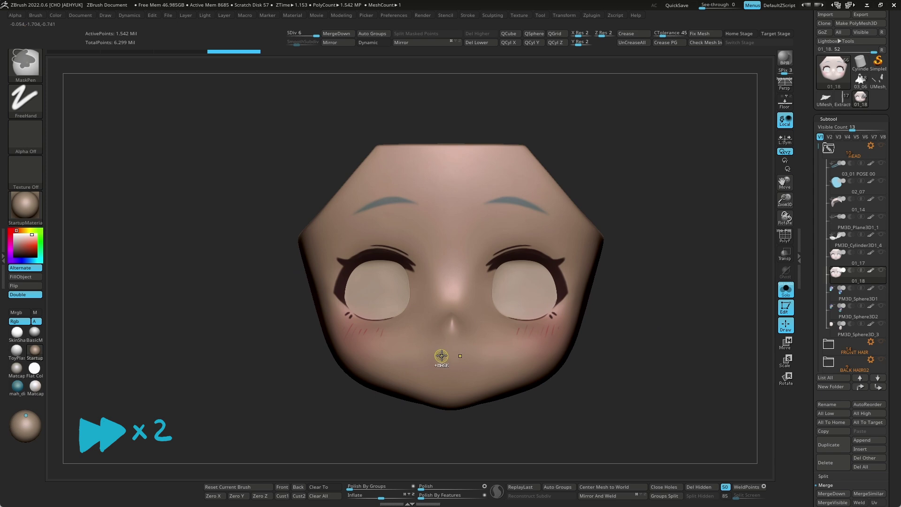
mouse_move(603, 362)
left_mouse_down()
mouse_move(638, 364)
mouse_move(456, 350)
left_mouse_up()
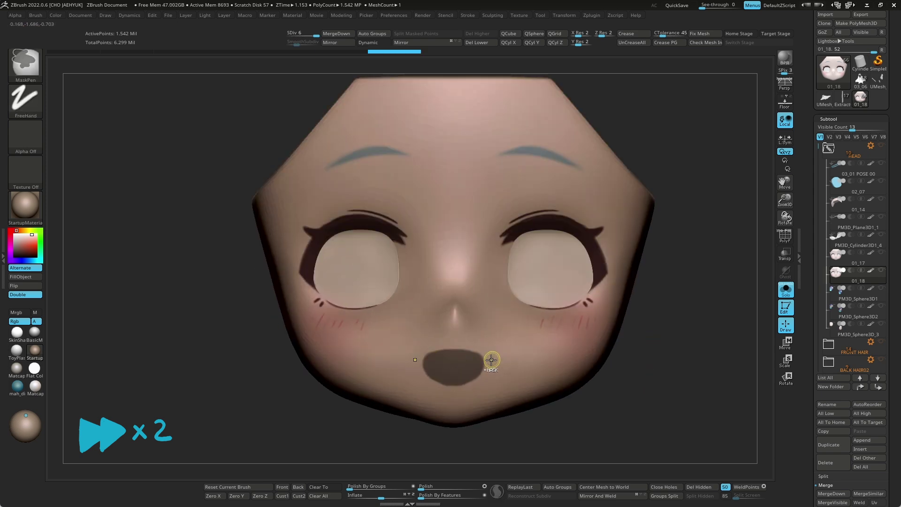
mouse_move(674, 377)
left_mouse_down()
mouse_move(644, 354)
mouse_move(660, 376)
mouse_move(649, 363)
mouse_move(651, 375)
mouse_move(487, 332)
left_mouse_up()
- Push the unmasked mouth area back into the face with Transpose Move
key("w")
left_click_drag(611, 399, 663, 401, "shift")
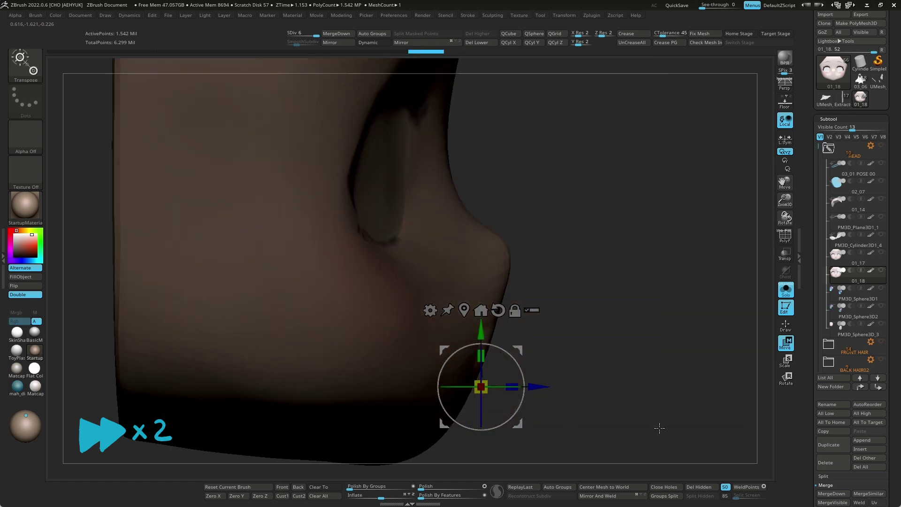
mouse_move(519, 392)
left_mouse_down()
mouse_move(648, 403)
mouse_move(668, 373)
mouse_move(644, 386)
mouse_move(709, 381)
mouse_move(661, 374)
mouse_move(656, 416)
mouse_move(678, 421)
mouse_move(495, 362)
left_mouse_up()
key("q")
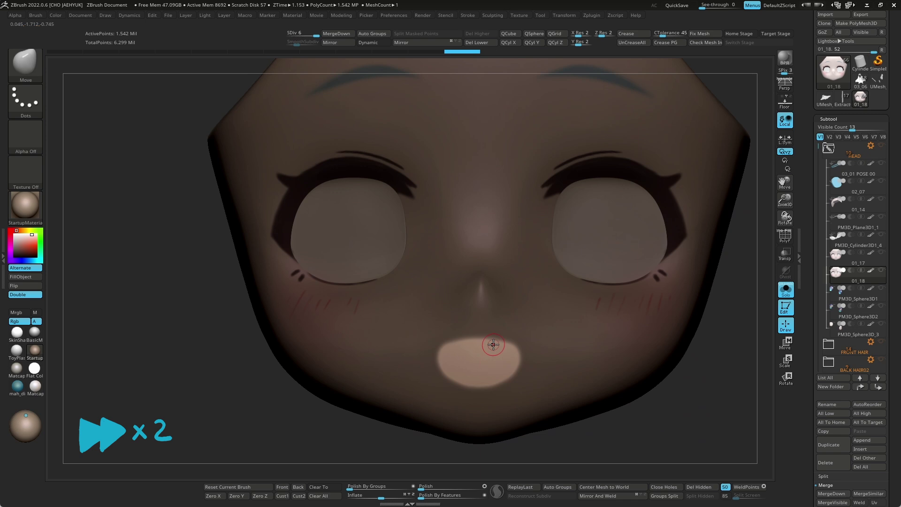
key("w")
left_click_drag(686, 394, 585, 364)
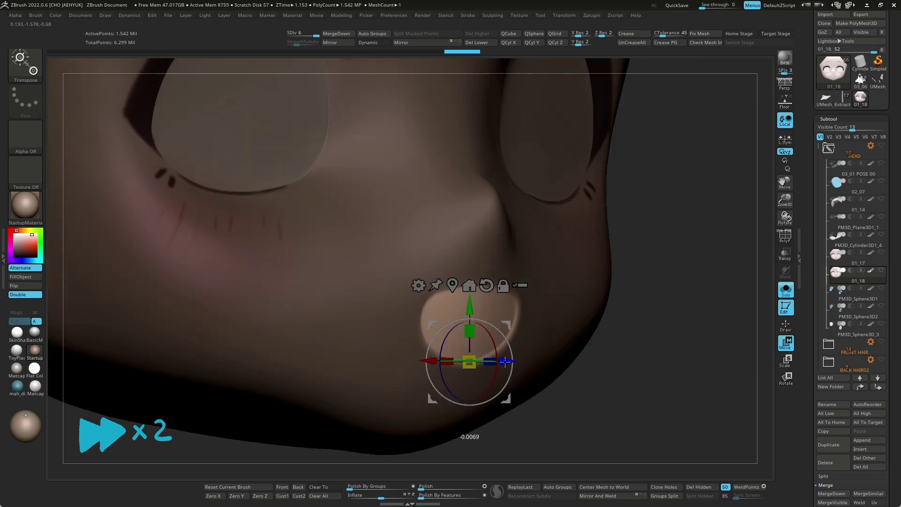
left_click_drag(538, 305, 680, 372)
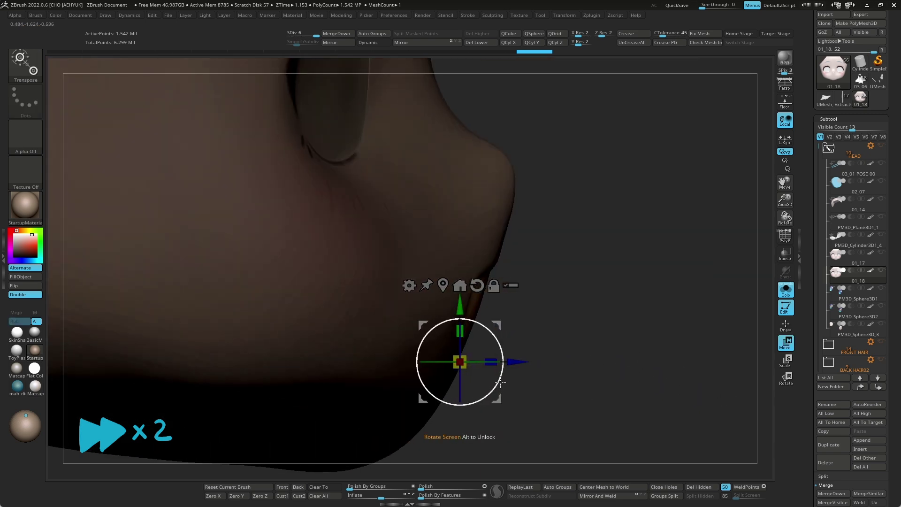
key("q")
- Clear the mask and fill the mouth inside with a pink-red colour
key("f")
key("w")
key("q")
left_click_drag(638, 372, 261, 347)
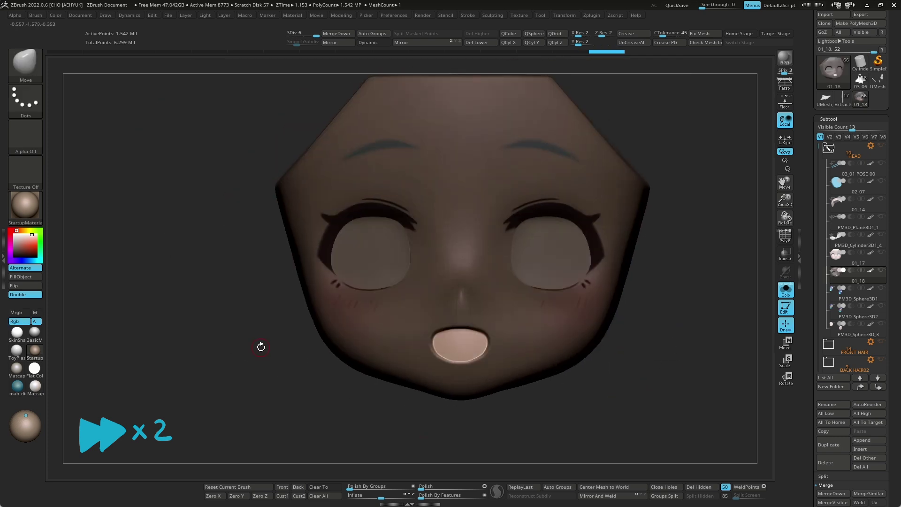
left_click(21, 276)
left_click(26, 238)
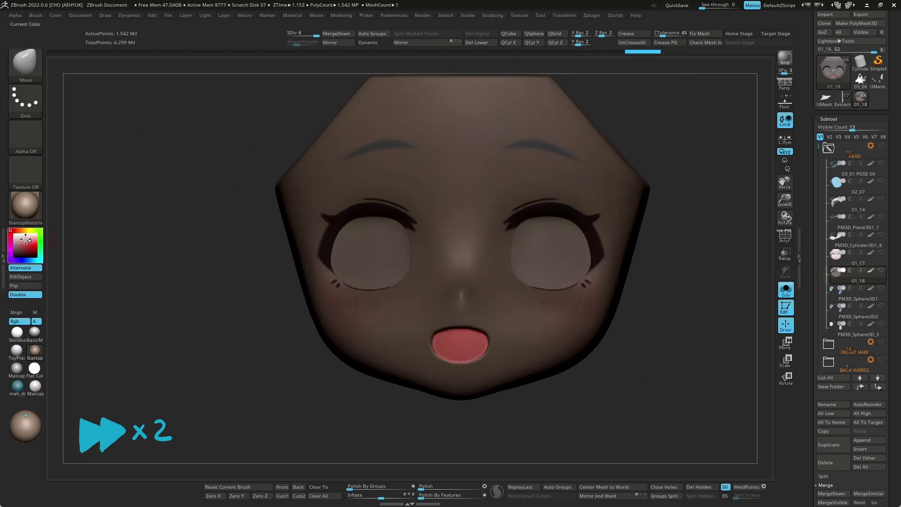
left_click(27, 287)
- Paint a redder tongue patch inside the mouth with the colour painting brush
key("b")
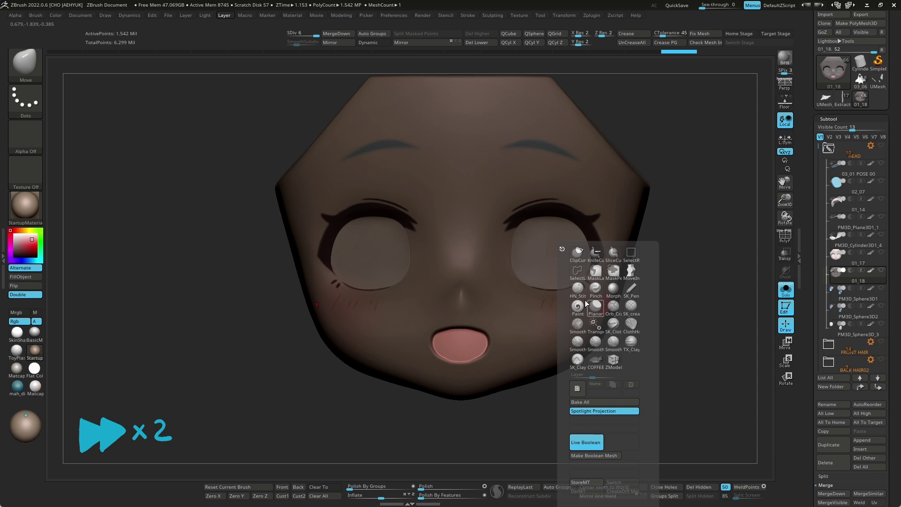
key("p")
key("a")
left_click_drag(458, 345, 453, 356)
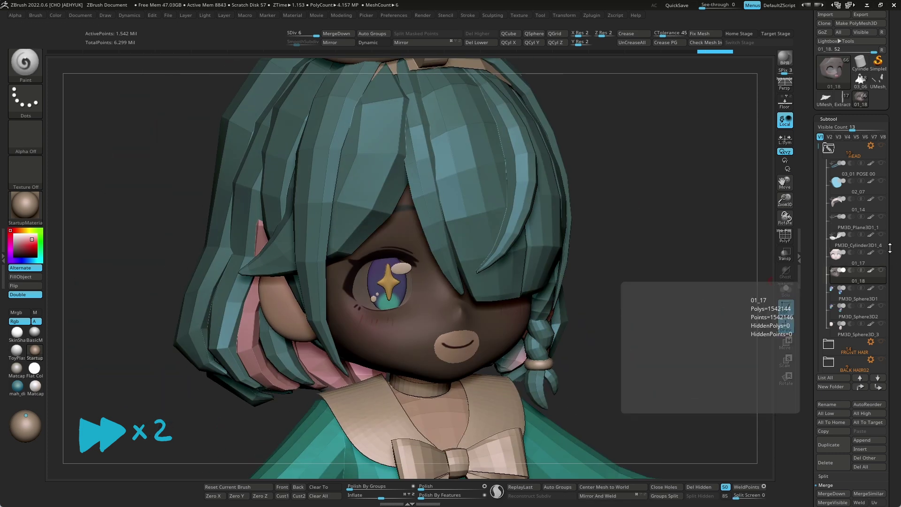
- Hide the hair to see the bare face, then show the hair and ribbon again
scroll(880, 272, "down", 5)
left_click(882, 306)
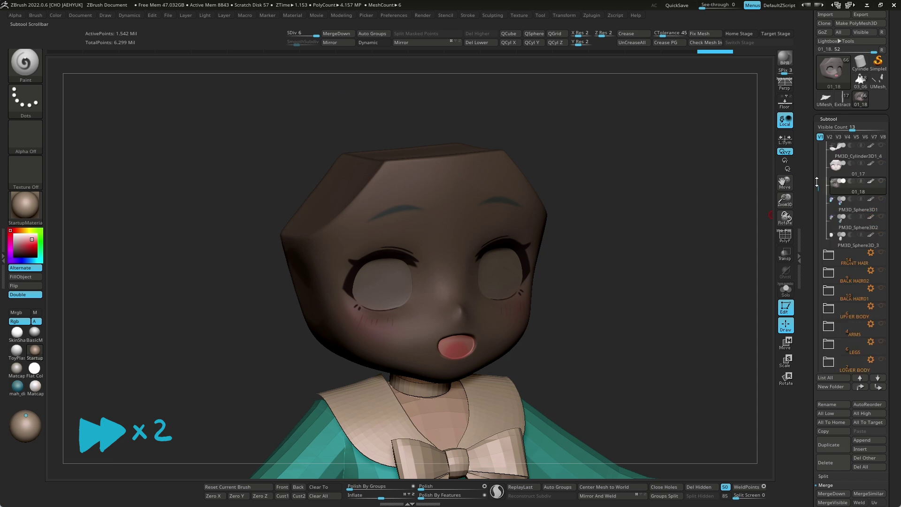
scroll(880, 272, "up", 5)
left_click(881, 342)
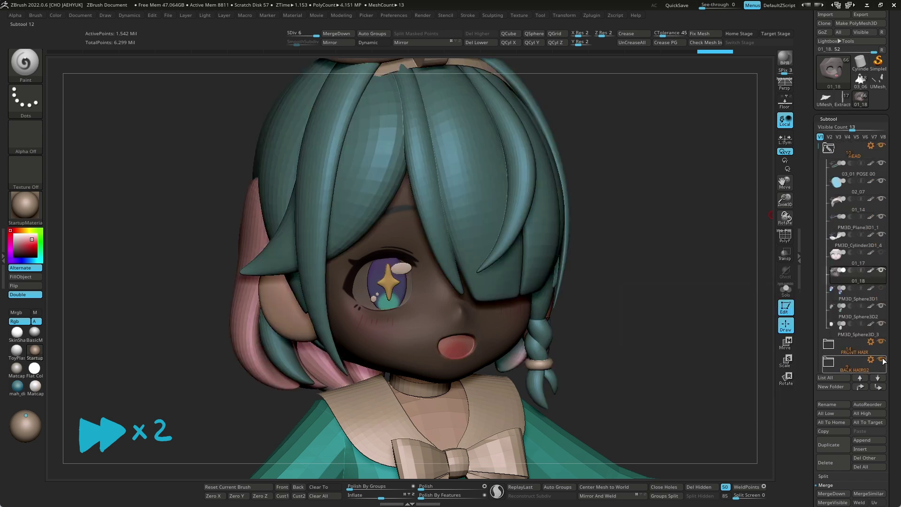
left_click(881, 359)
scroll(882, 300, "down", 3)
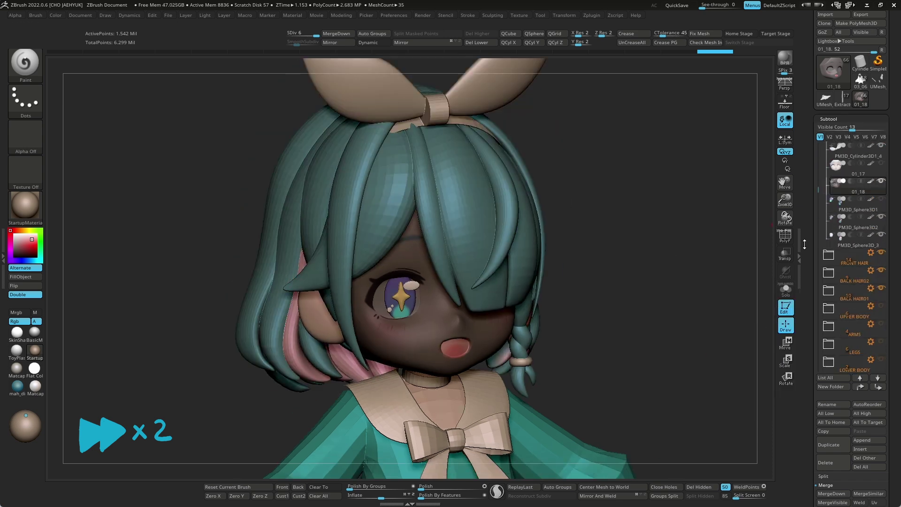
scroll(660, 299, "up", 2)
- Append a Cube3D primitive from Quick Pick at the head and subdivide it
key("shift+t")
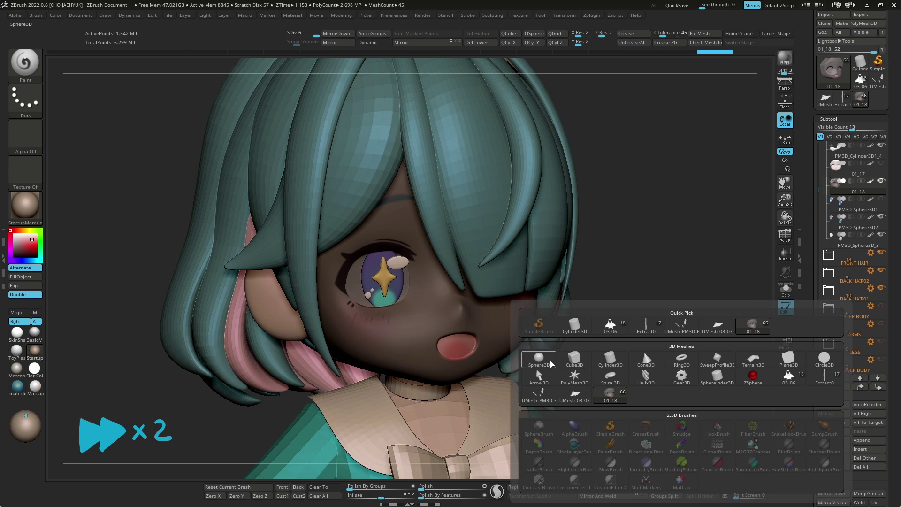
scroll(653, 283, "down", 3)
left_click_drag(654, 284, 573, 397)
key("w")
left_click(573, 396, "alt")
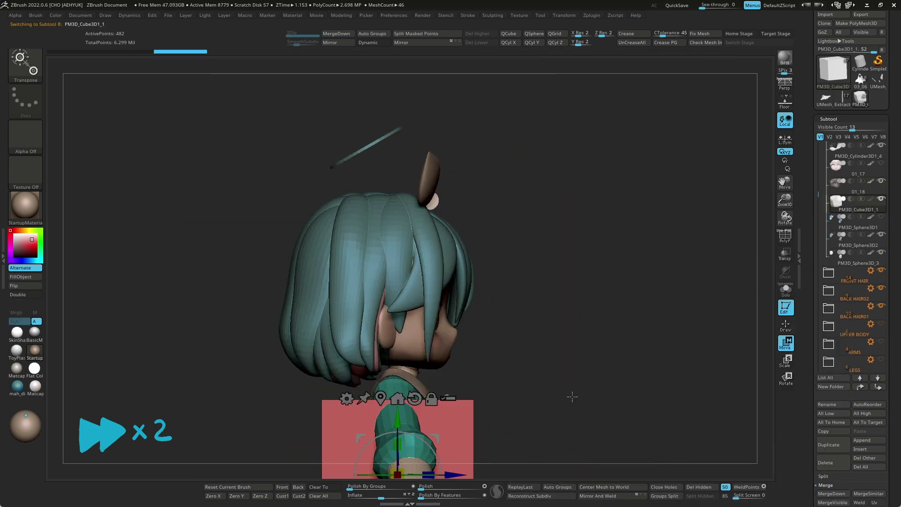
scroll(535, 221, "up", 3)
key("ctrl+d")
- Move the cube into the mouth, subdivide it again, Del Lower, and lift it slightly
left_click_drag(505, 308, 484, 332)
mouse_move(578, 338)
left_mouse_down("shift")
mouse_move(636, 365)
mouse_move(583, 339)
mouse_move(555, 342)
left_mouse_up("shift")
key("ctrl+d")
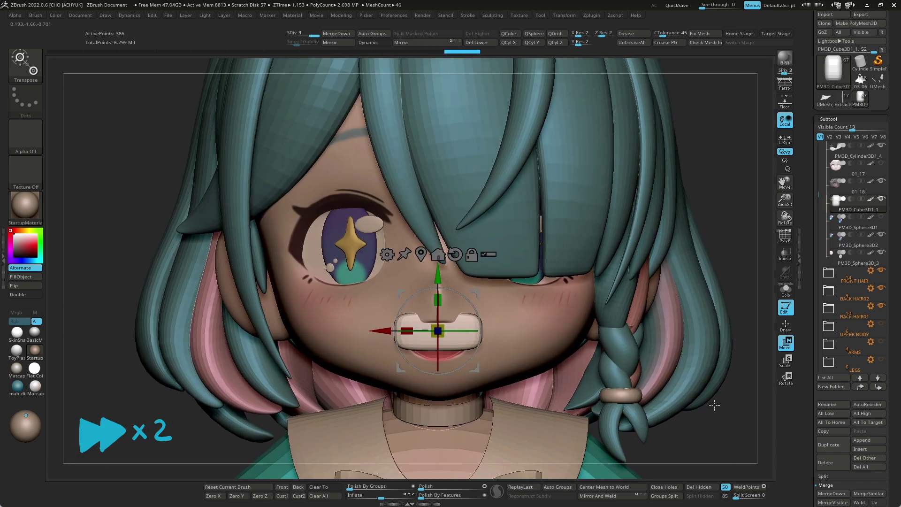
left_click(481, 47)
mouse_move(474, 197)
left_mouse_down()
mouse_move(469, 141)
mouse_move(438, 280)
mouse_move(474, 282)
mouse_move(439, 266)
left_mouse_up()
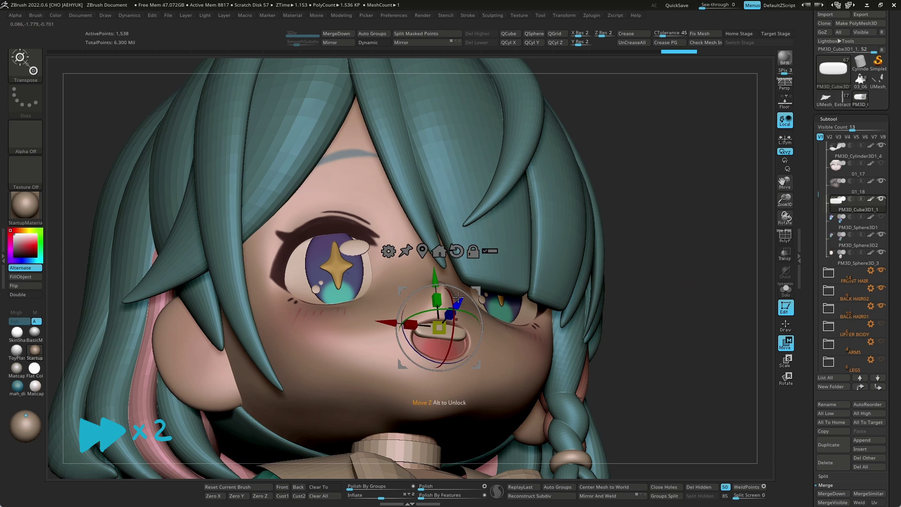
left_click_drag(493, 328, 462, 342, "shift")
- Shape the tongue from below, then frame the upper body with 01_18 selected
left_click_drag(650, 231, 648, 155)
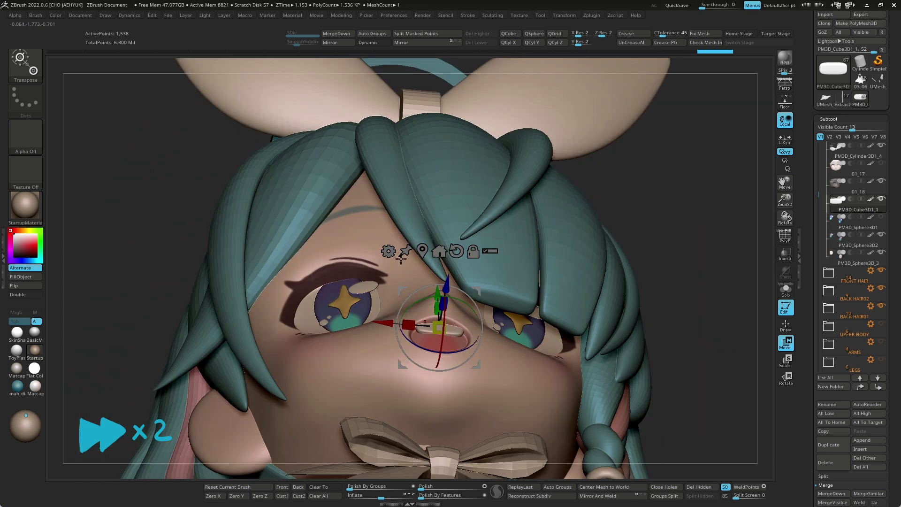
left_click_drag(516, 234, 415, 328)
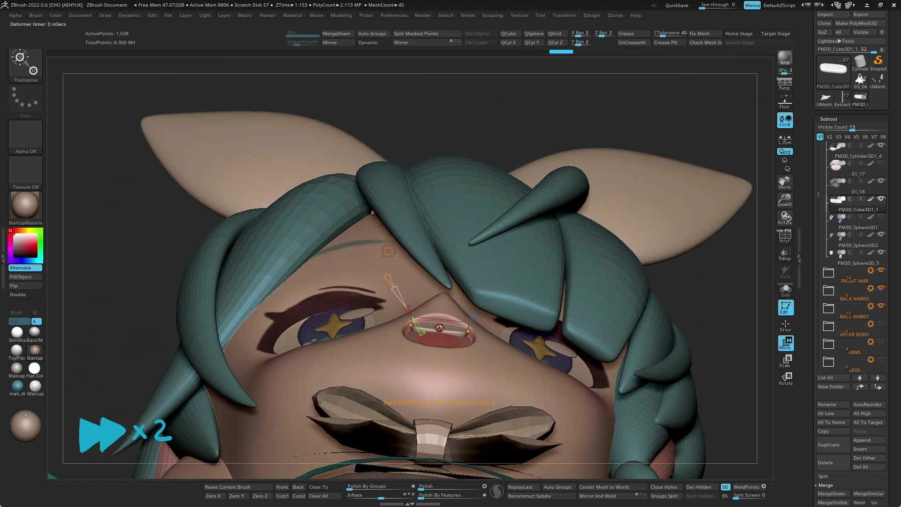
left_click_drag(610, 211, 610, 352, "shift")
key("q")
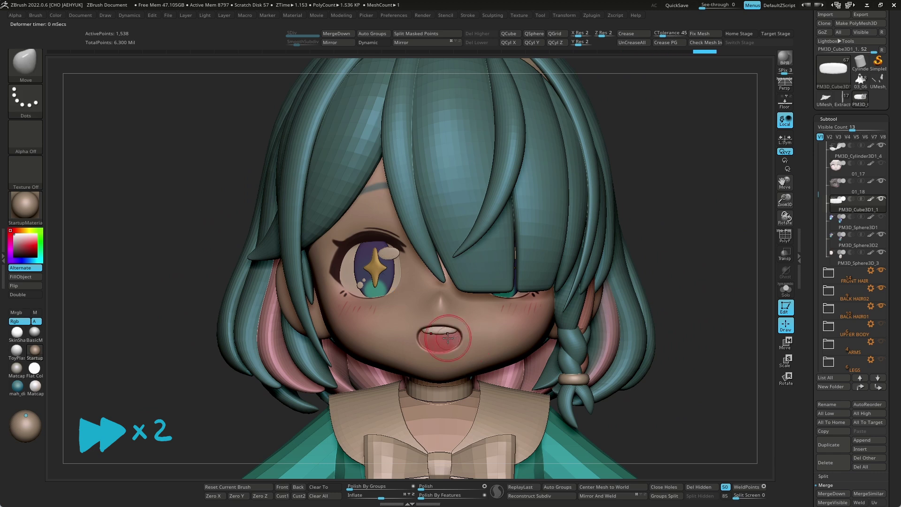
key("f")
mouse_move(673, 267)
right_mouse_down("ctrl")
mouse_move(634, 284)
mouse_move(636, 348)
mouse_move(644, 262)
mouse_move(620, 267)
mouse_move(636, 285)
mouse_move(620, 302)
right_mouse_up("ctrl")
left_click(866, 184)
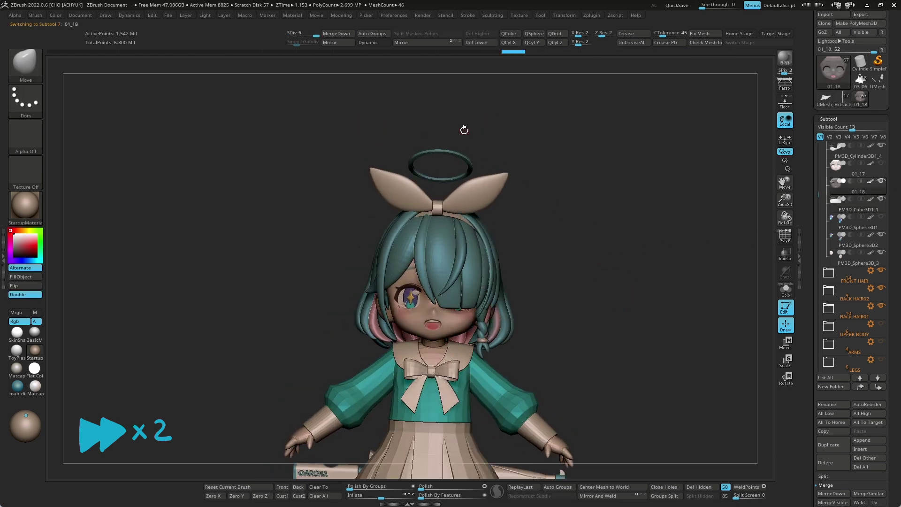
- MergeDown the tongue into the 01_18 head mesh and preview it with dynamic smoothing
left_click(337, 34)
mouse_move(669, 338)
right_mouse_down("ctrl")
mouse_move(646, 396)
mouse_move(632, 312)
right_mouse_up("ctrl")
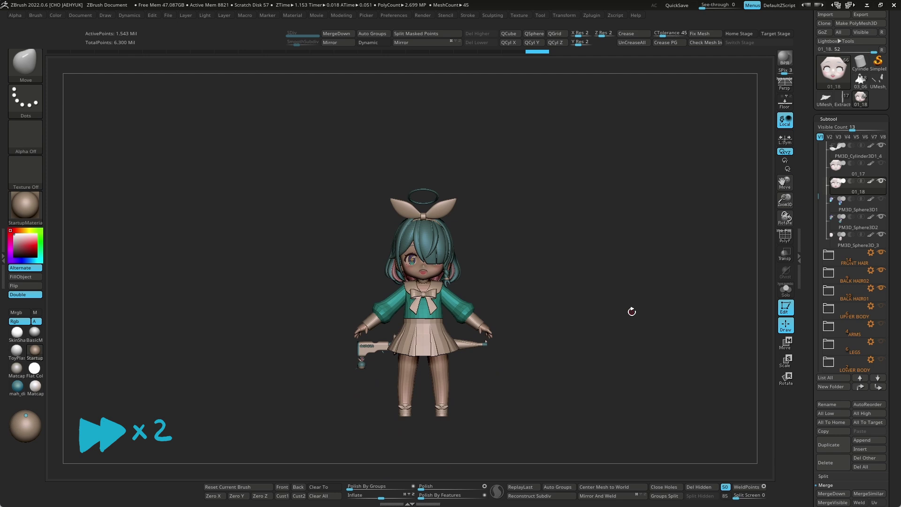
key("Down")
key("Down")
key("Down")
key("Down")
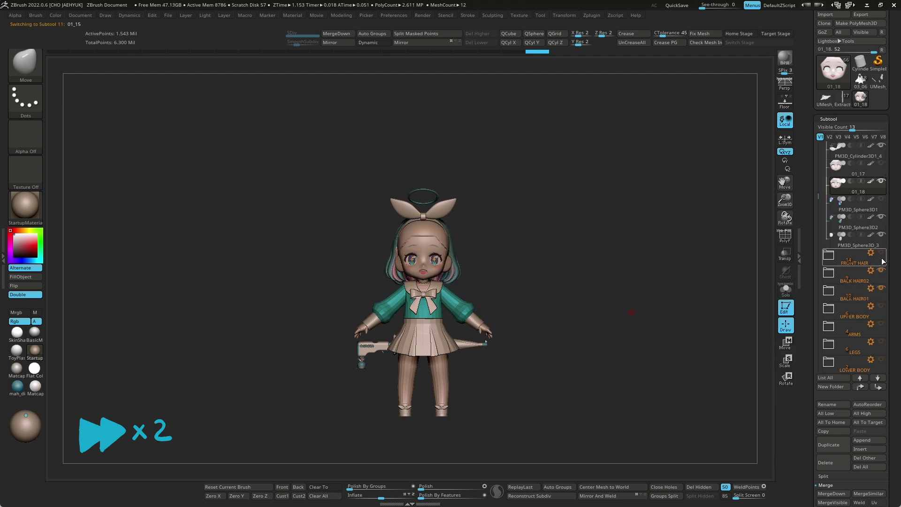
key("Down")
key("Down")
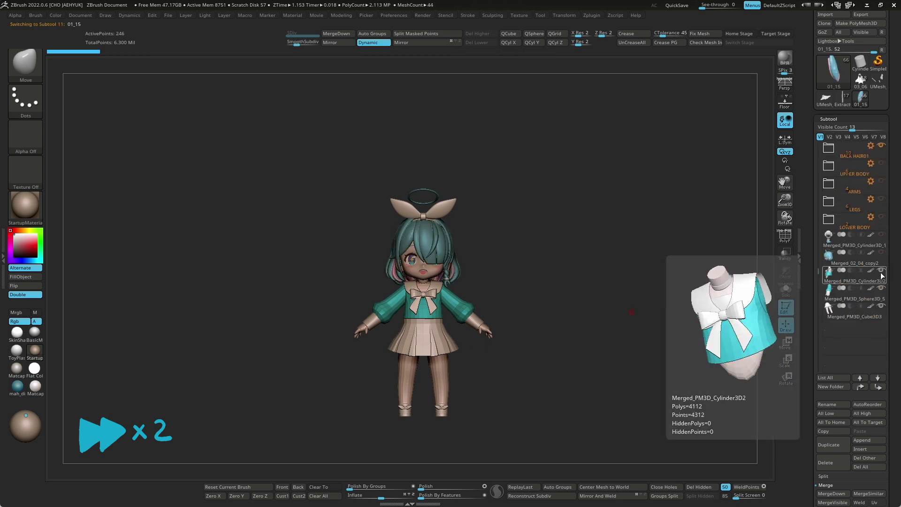
right_click_drag(602, 304, 600, 341, "ctrl")
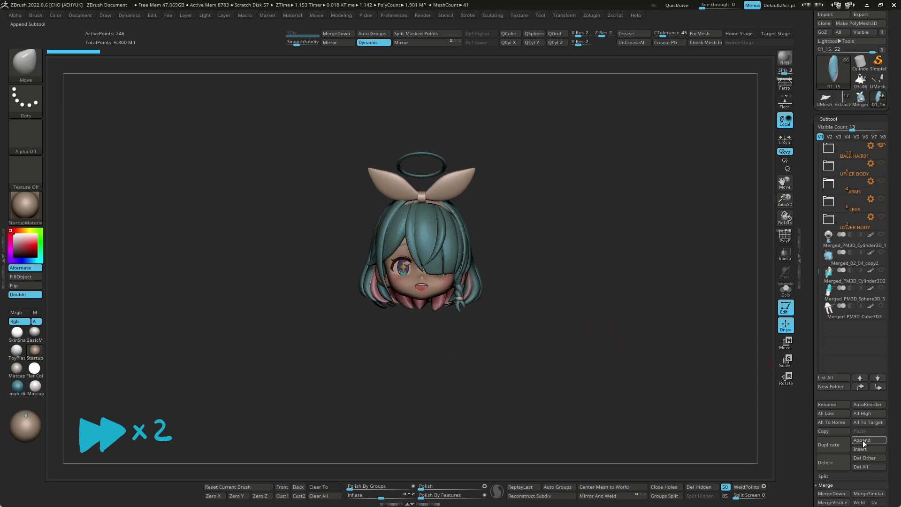
- Show all the merged body pieces, recentre the view, and bring up the posed character
scroll(854, 211, "up", 2)
scroll(854, 197, "up", 1)
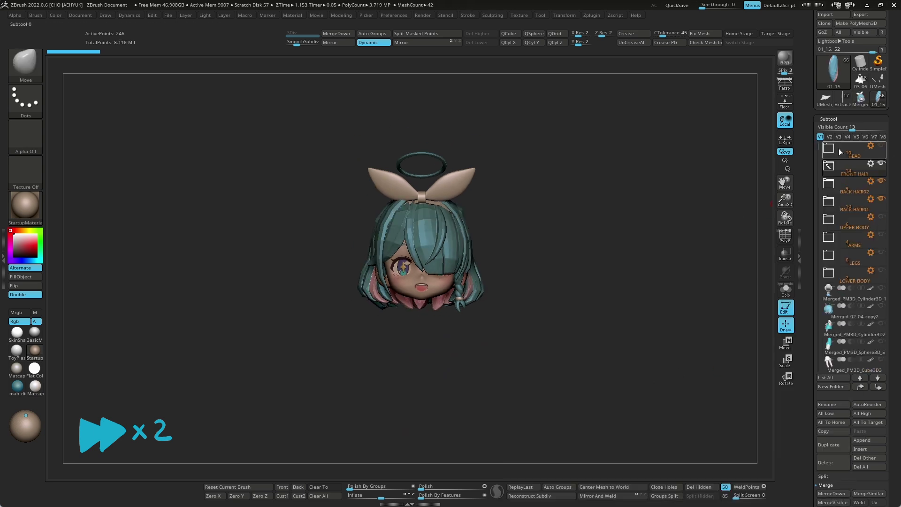
left_click(882, 185, "shift")
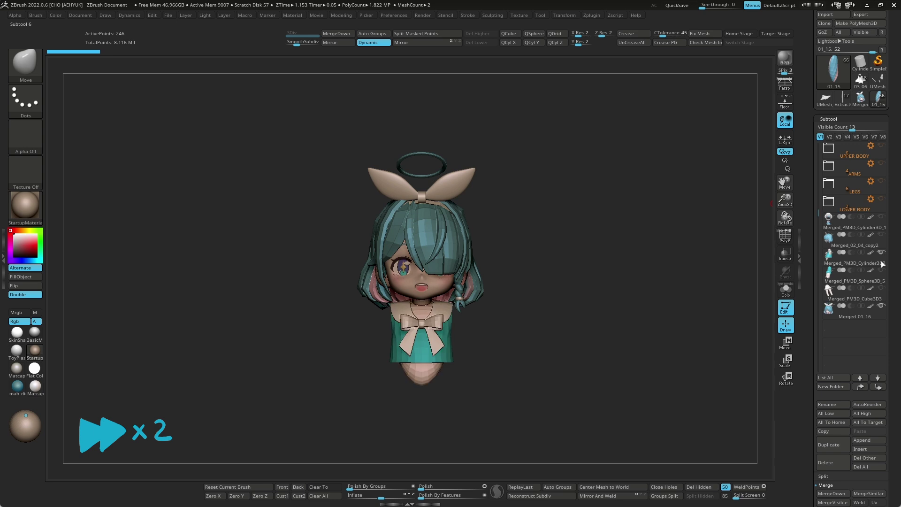
key("f")
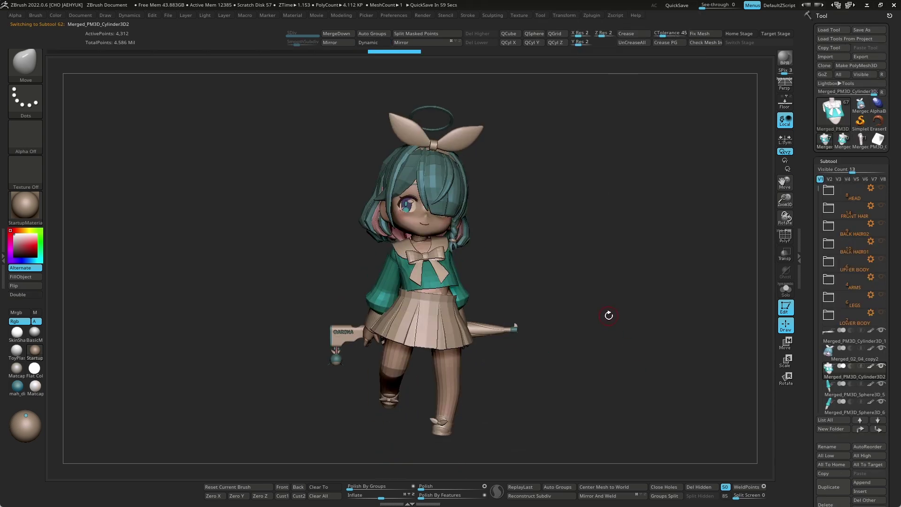
mouse_move(609, 316)
left_mouse_down()
mouse_move(628, 332)
mouse_move(619, 339)
mouse_move(602, 322)
mouse_move(623, 335)
left_mouse_up()
left_click(862, 142)
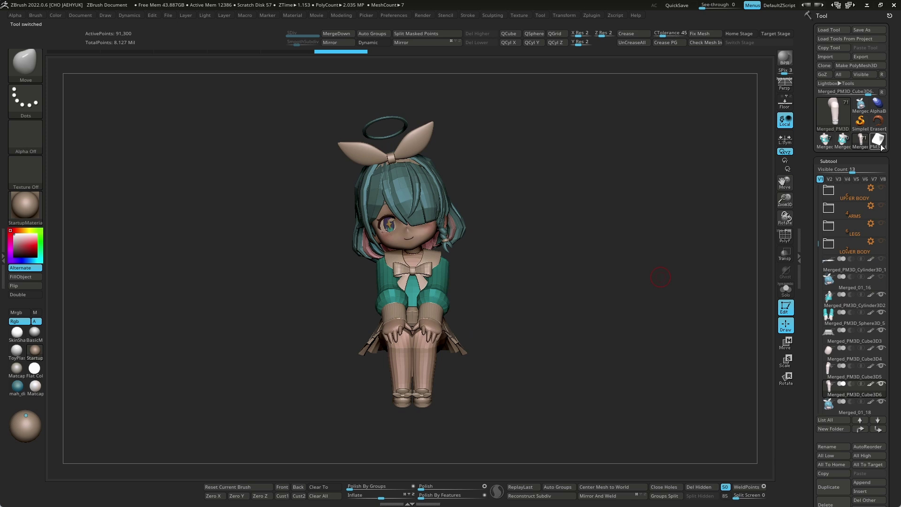
- Load the standing box-holding character tool and orbit it to a front view
mouse_move(636, 326)
left_mouse_down()
mouse_move(662, 325)
mouse_move(646, 338)
mouse_move(621, 422)
left_mouse_up()
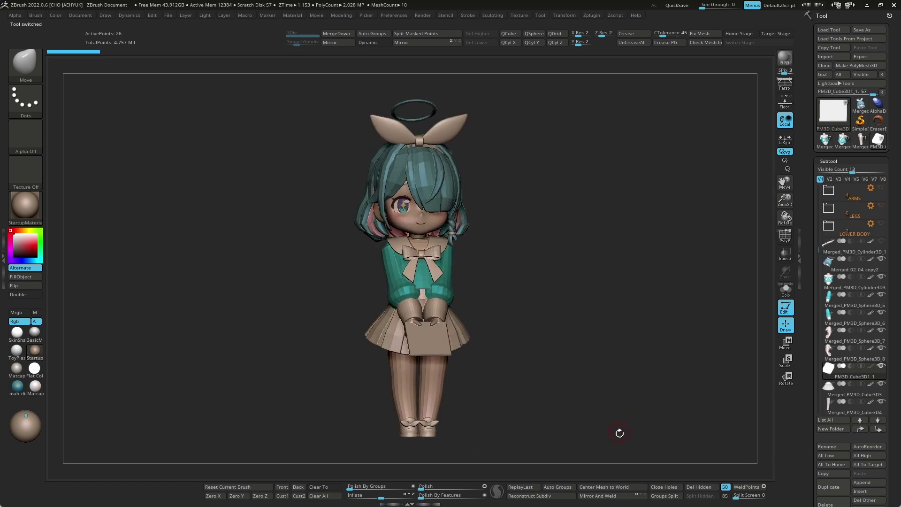
left_click_drag(598, 476, 591, 396)
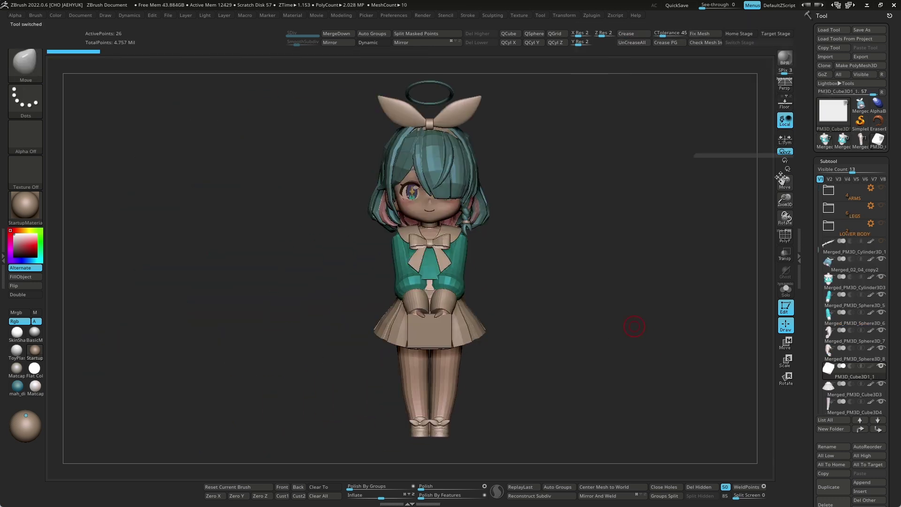
left_click_drag(599, 416, 586, 416)
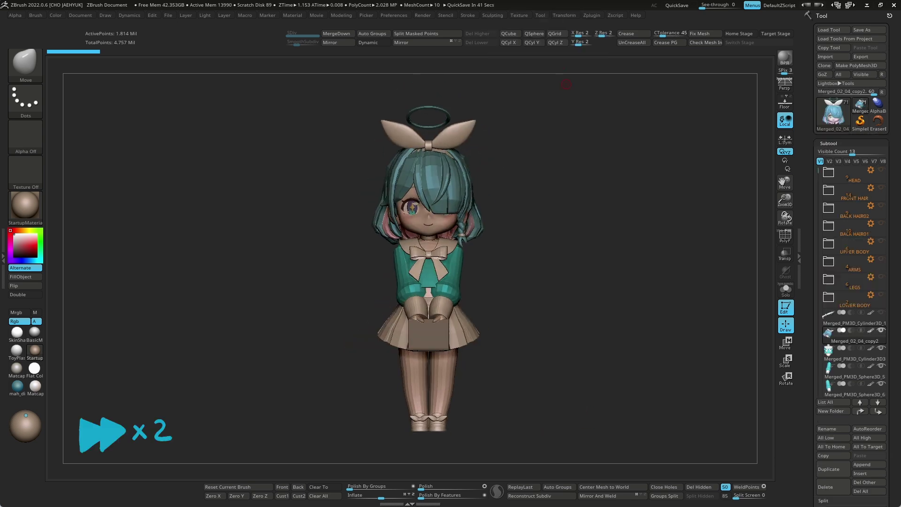
- Delete the box in front of the skirt and tilt the hands into a new angle
mouse_move(655, 346)
left_mouse_down()
mouse_move(632, 336)
mouse_move(659, 391)
left_mouse_up()
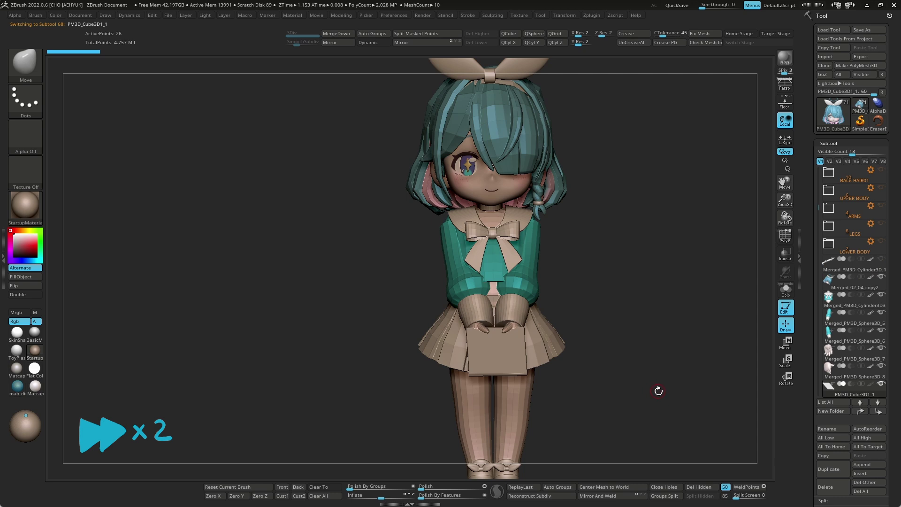
left_click(830, 490)
left_click(507, 310, "alt")
key("w")
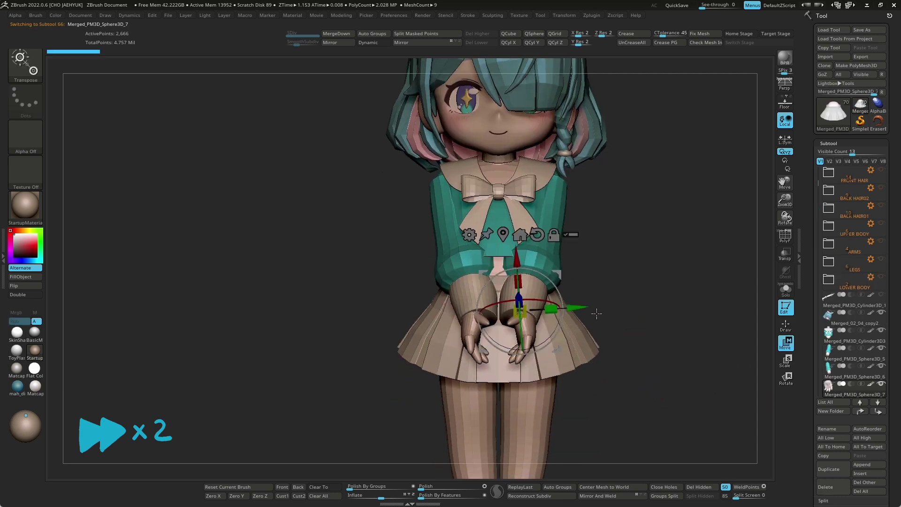
left_click_drag(508, 308, 552, 357)
left_click_drag(704, 300, 725, 305)
left_click_drag(553, 350, 550, 339)
- Rotate one hand in front of the skirt, duplicate it, and adjust the other so both hands clasp
scroll(815, 204, "down", 3)
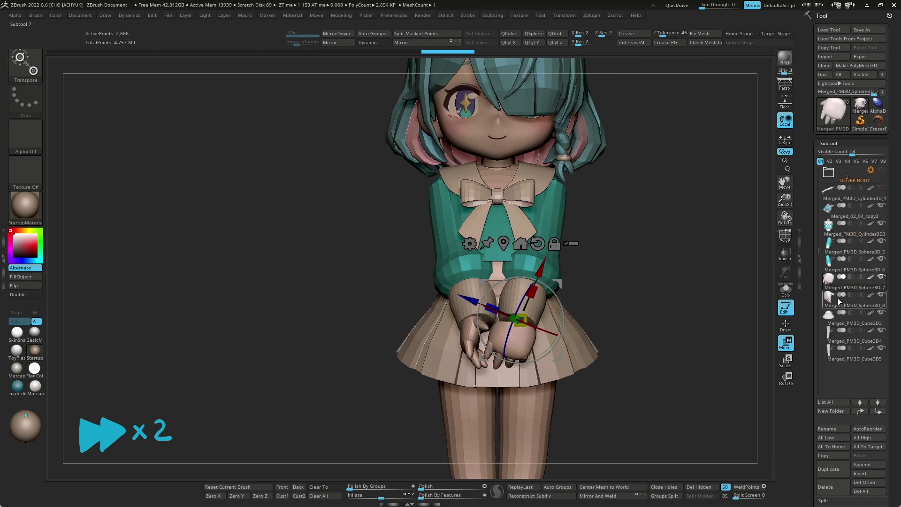
left_click(741, 320)
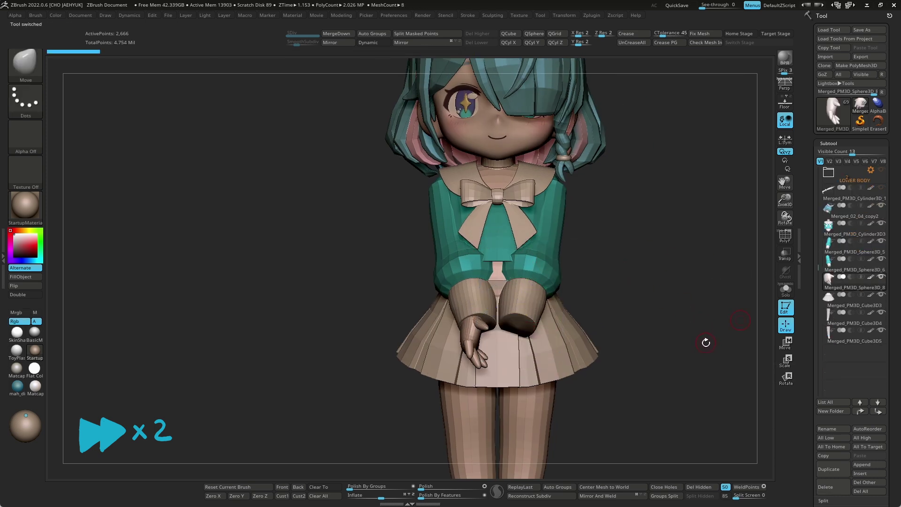
key("w")
mouse_move(498, 359)
left_mouse_down()
mouse_move(516, 328)
mouse_move(601, 306)
mouse_move(617, 360)
mouse_move(676, 364)
left_mouse_up()
key("ctrl+shift+d")
left_click_drag(457, 73, 563, 320, "shift")
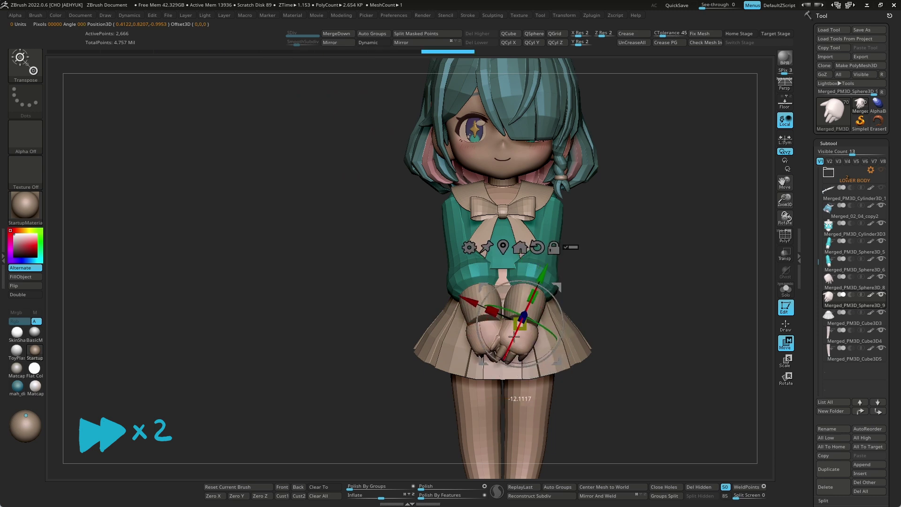
left_click(845, 284)
mouse_move(587, 329)
left_mouse_down()
mouse_move(664, 322)
mouse_move(661, 336)
mouse_move(675, 330)
left_mouse_up()
key("q")
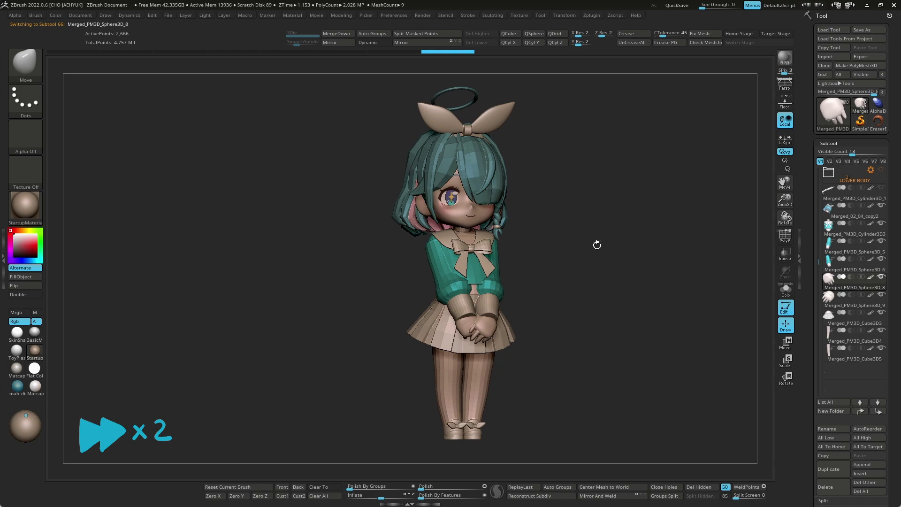